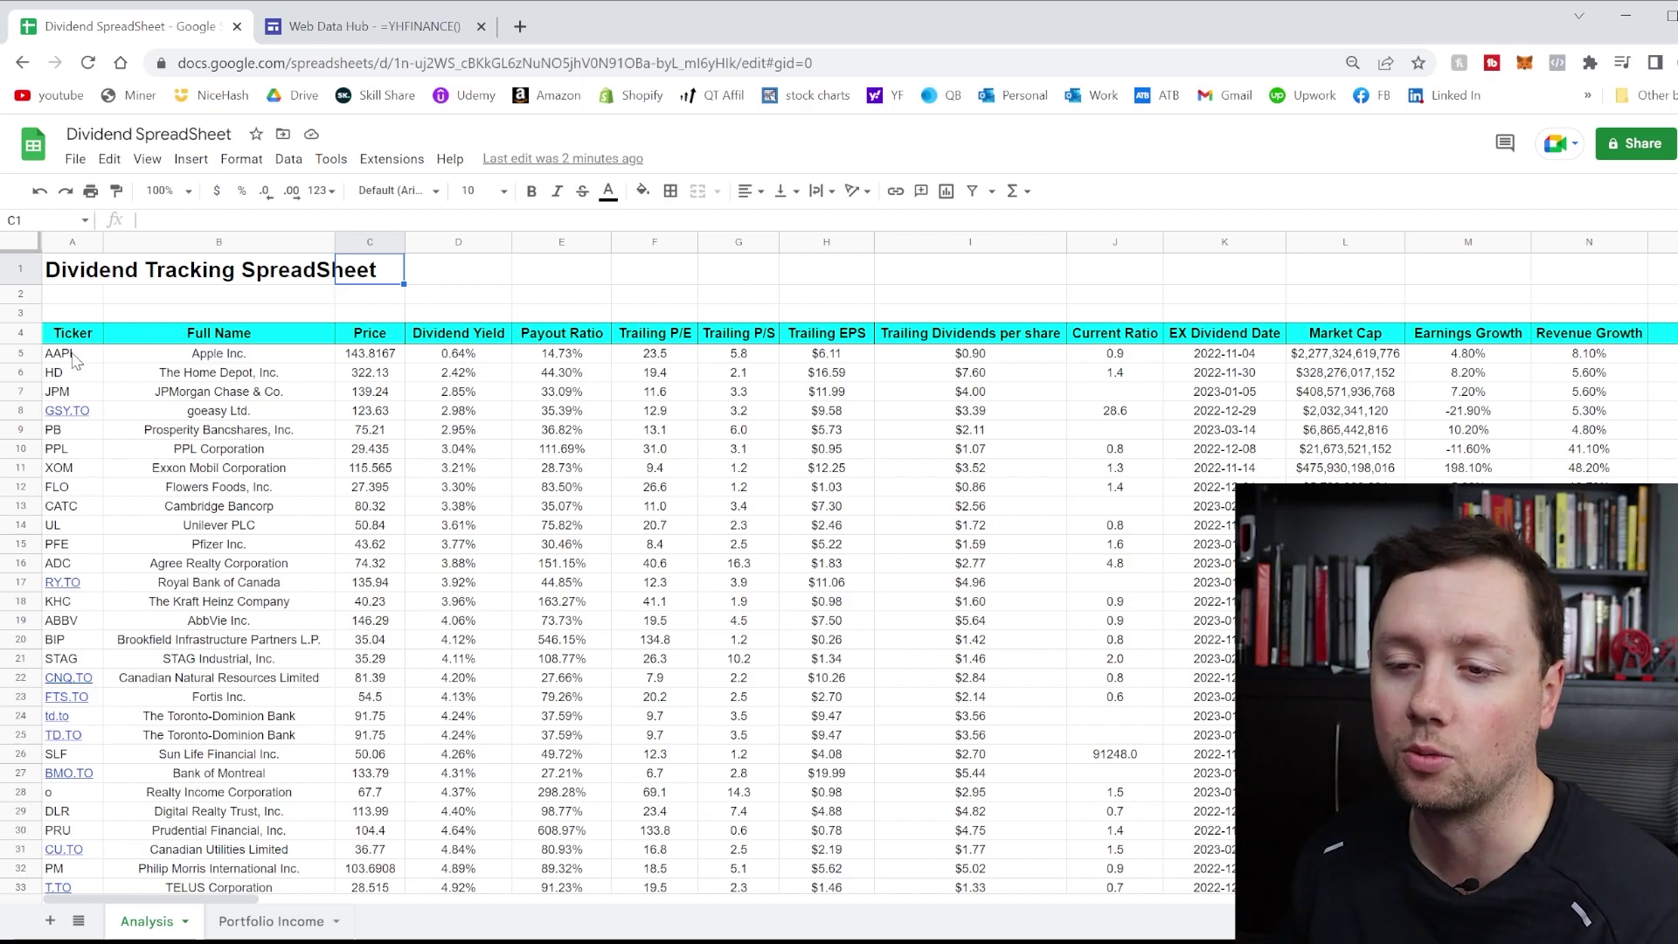
# Select the ticker symbols in A5:A79, then return to the top of the sheet
pyautogui.moveTo(54, 353); pyautogui.dragTo(87, 710)
pyautogui.scroll(12, 248, 691)
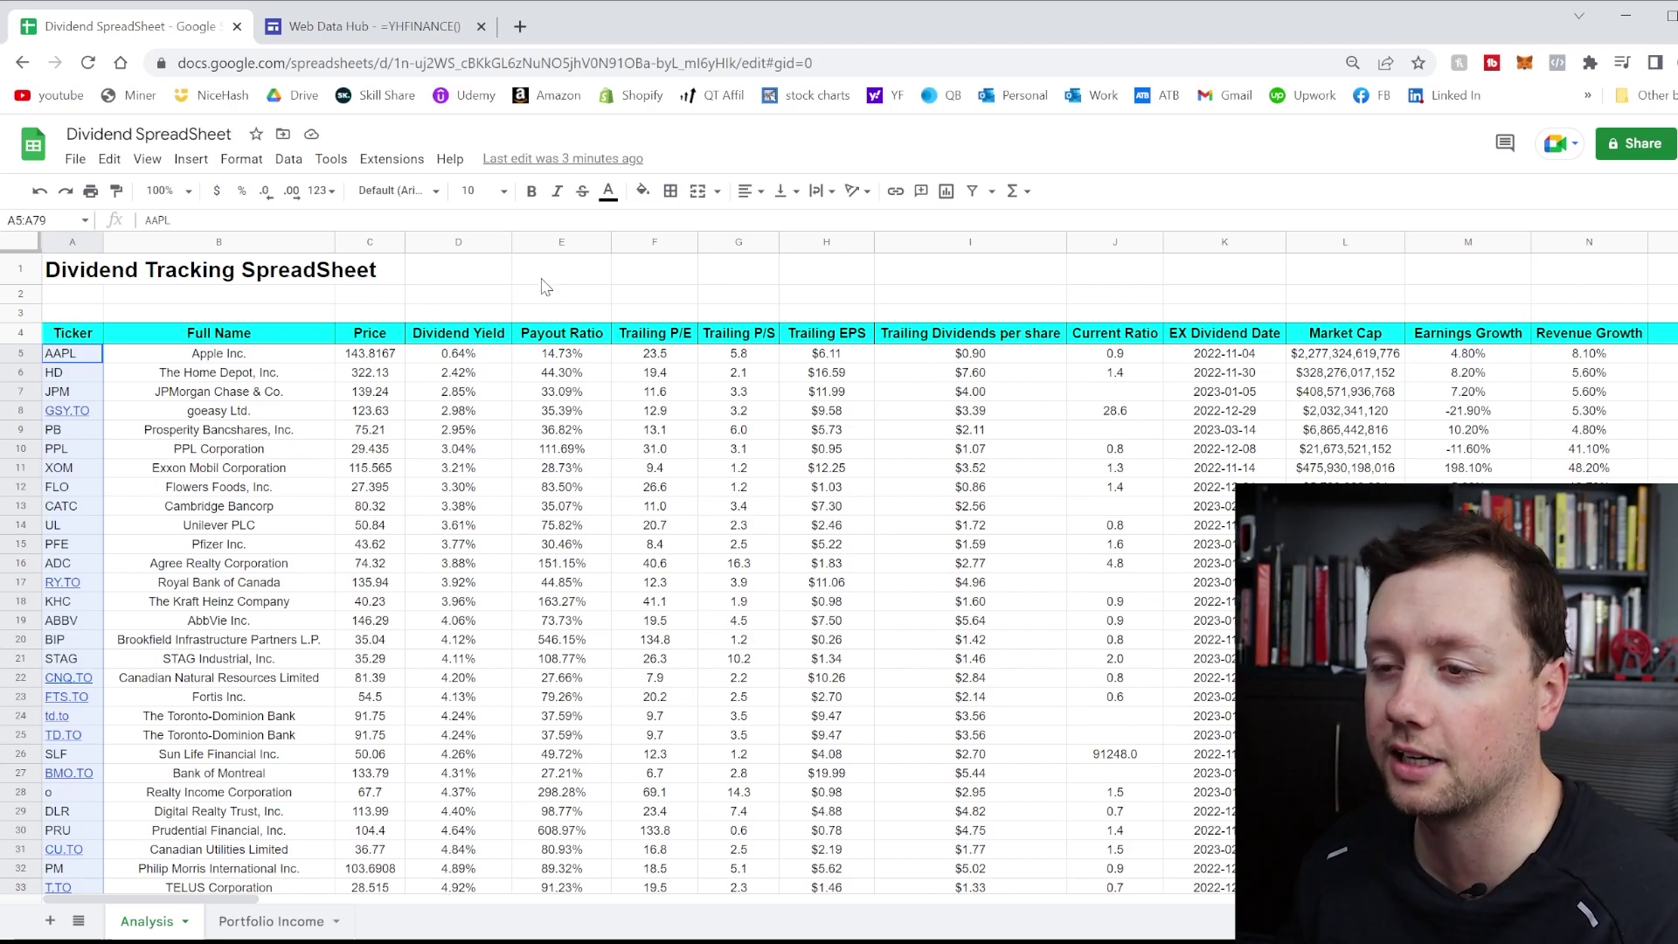
pyautogui.click(393, 163)
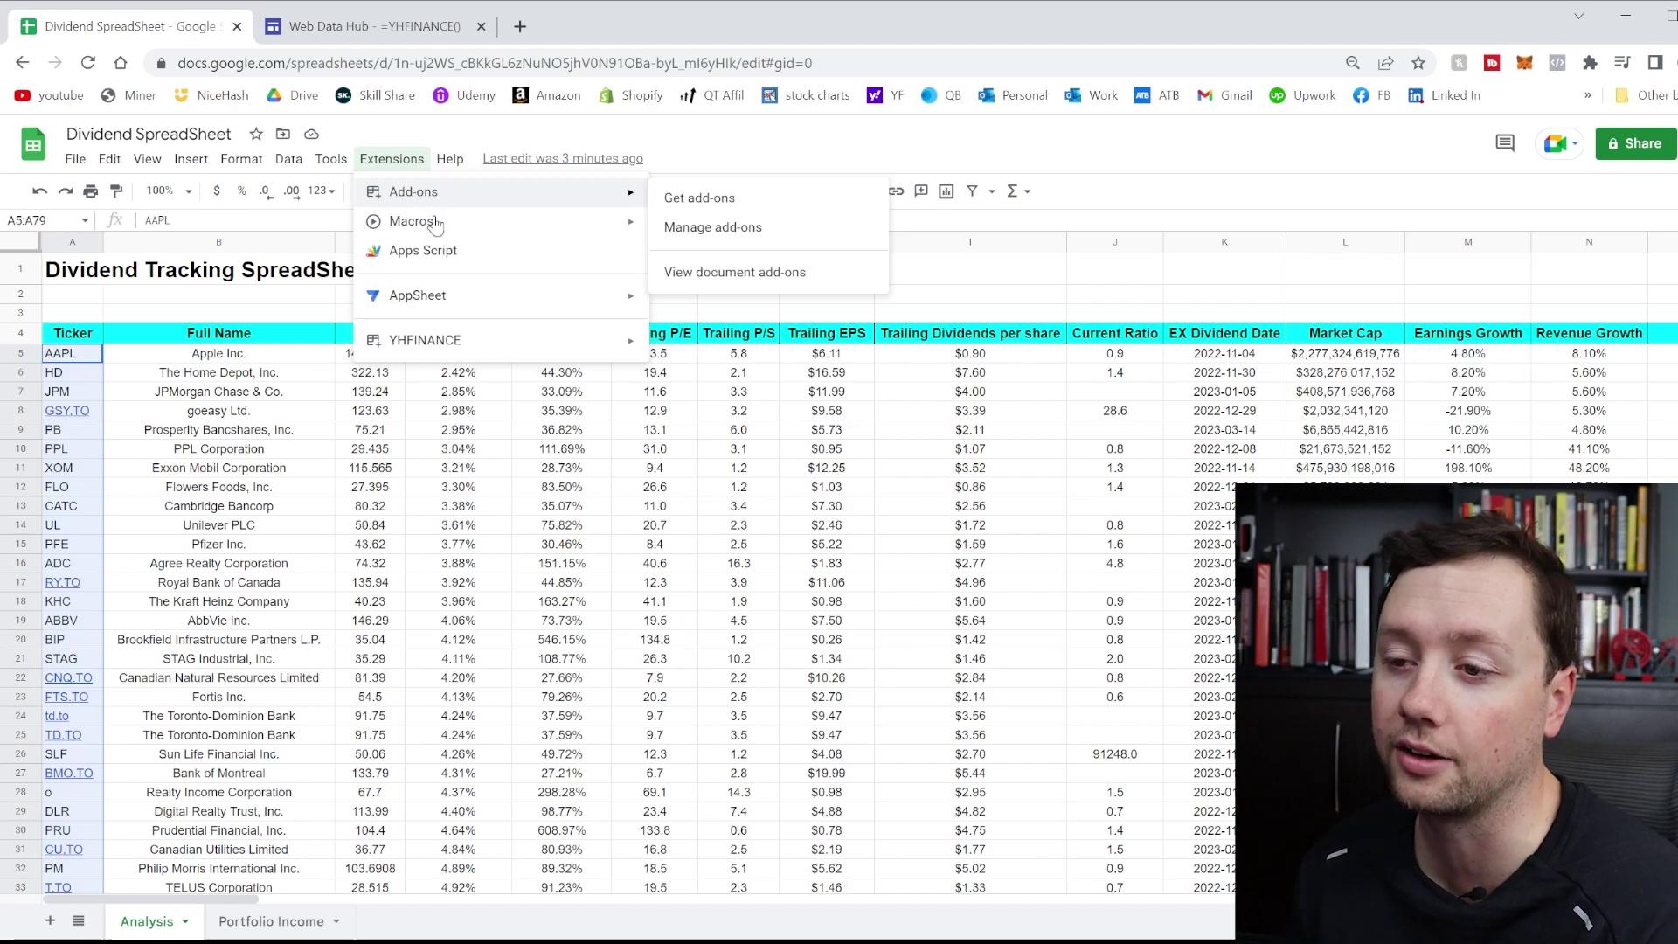
pyautogui.moveTo(441, 356)
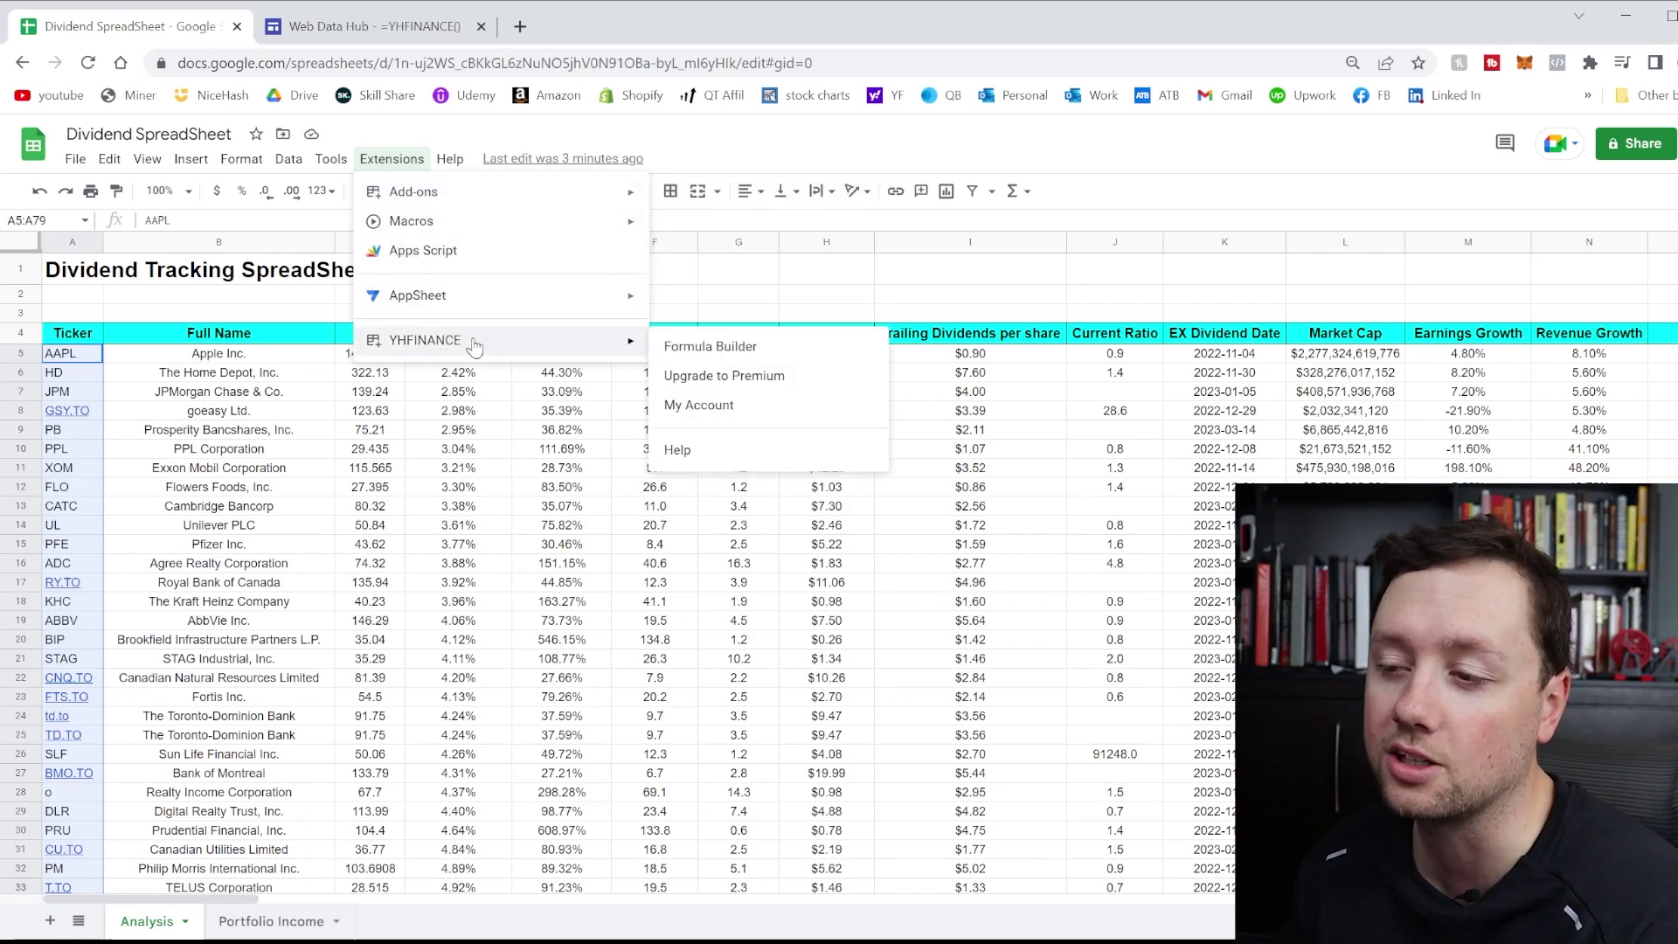
pyautogui.click(752, 299)
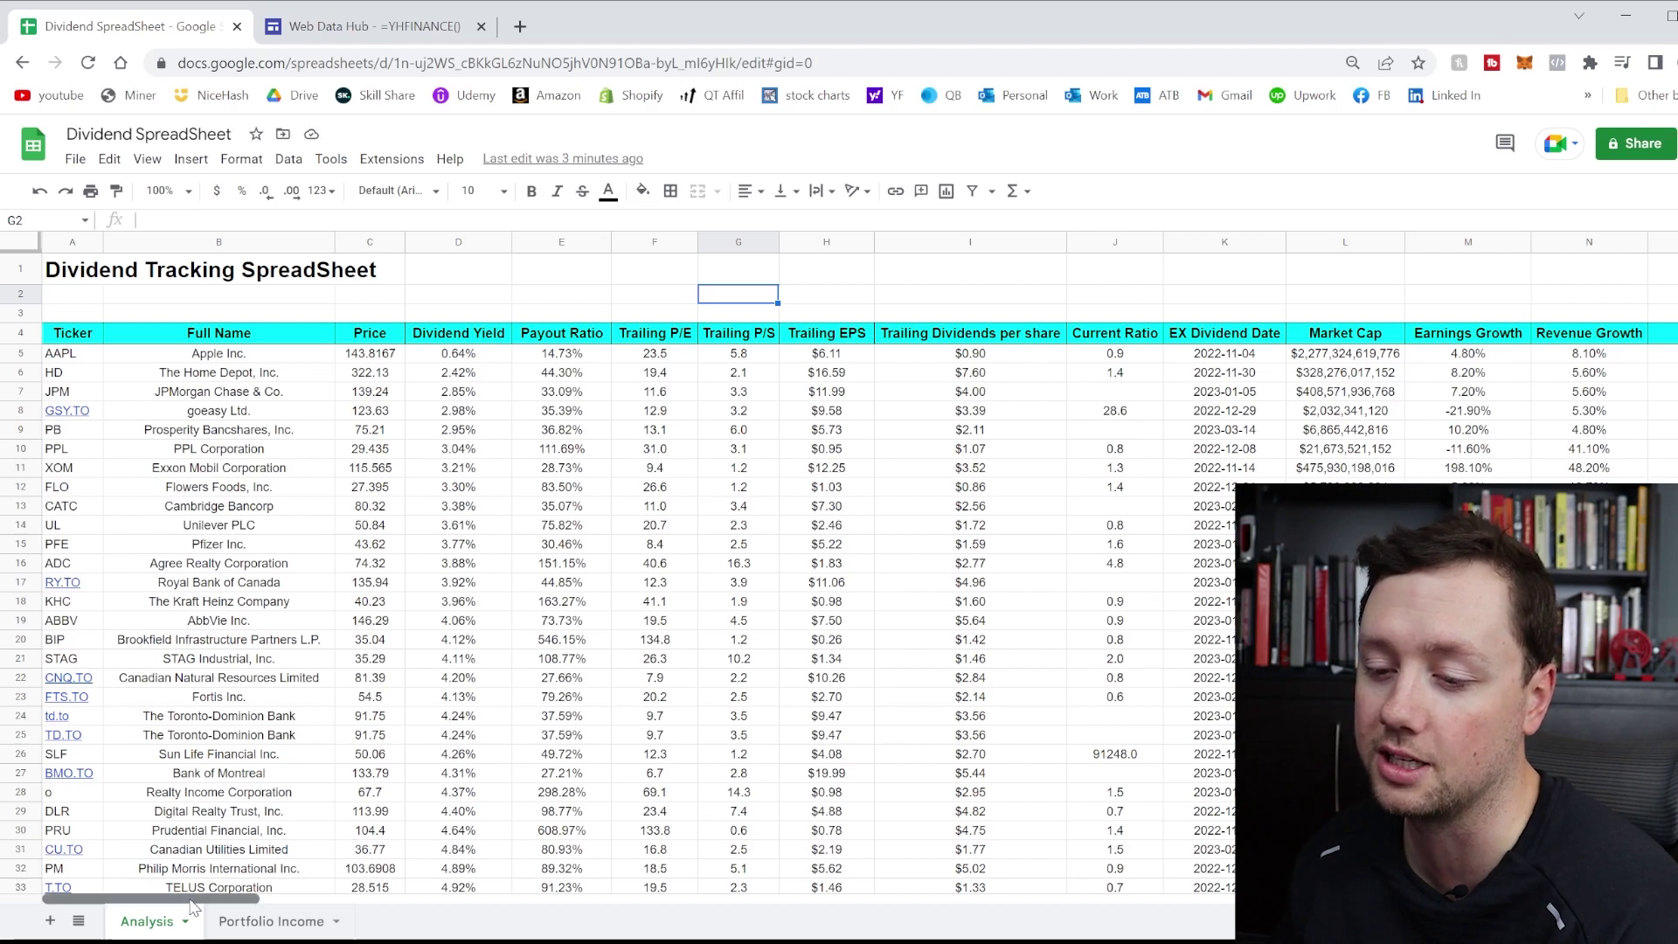
# Copy the Revenue Growth header and formula into column O and rename O4 to 'Price'
pyautogui.moveTo(175, 898); pyautogui.dragTo(334, 899)
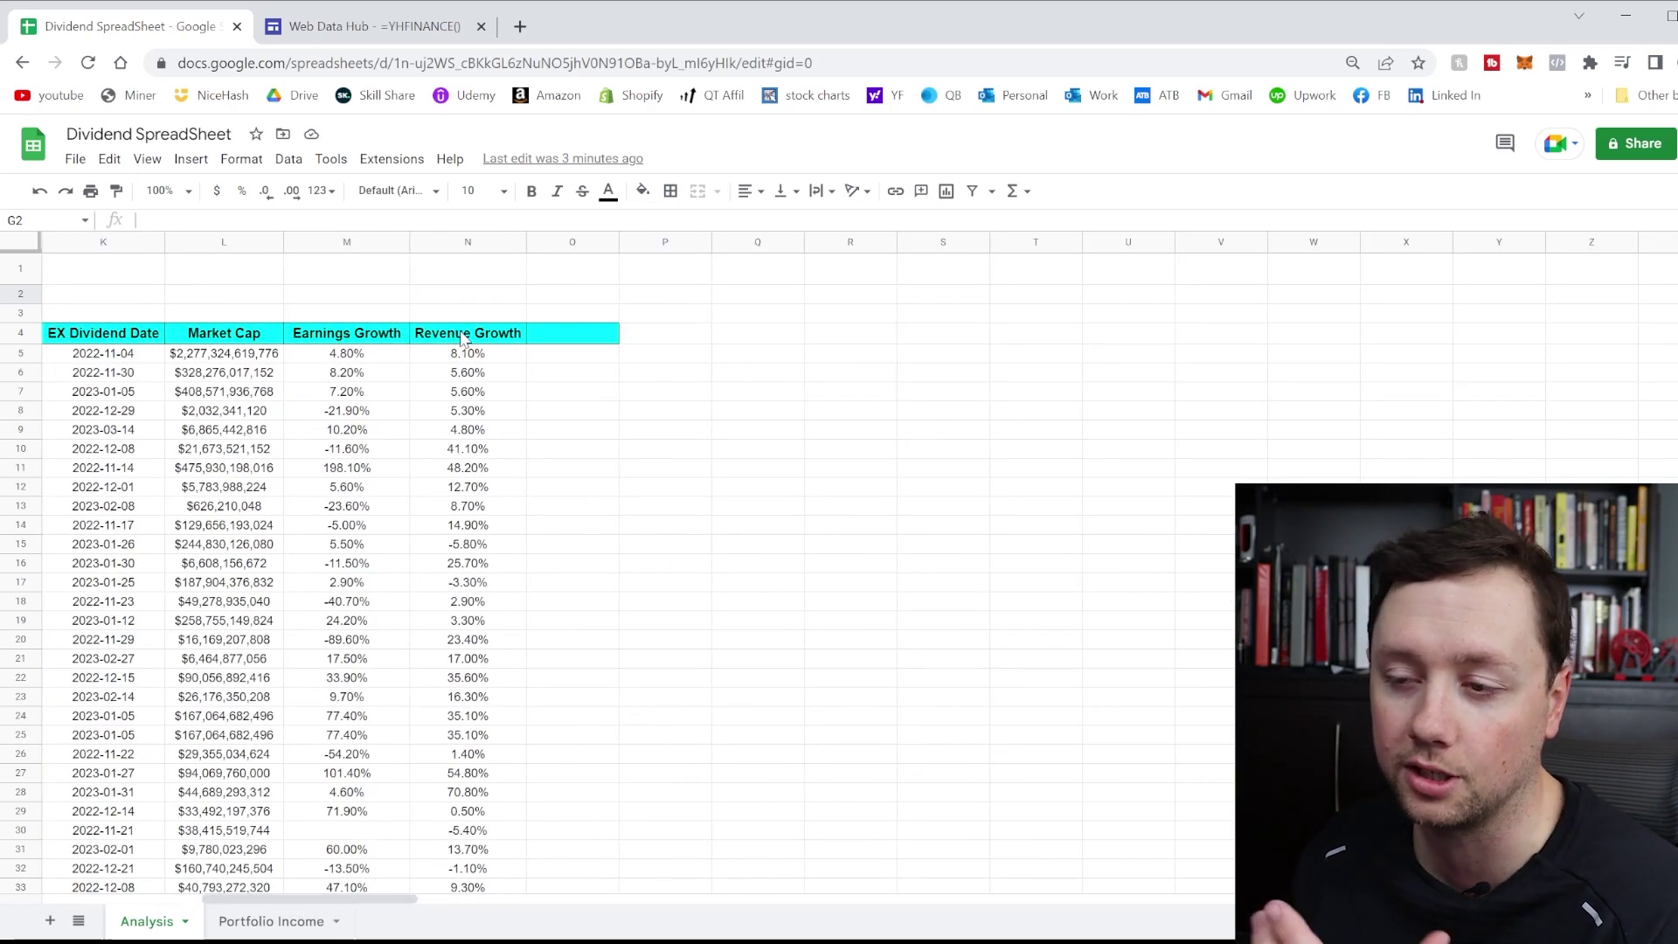
pyautogui.moveTo(466, 334); pyautogui.dragTo(611, 364)
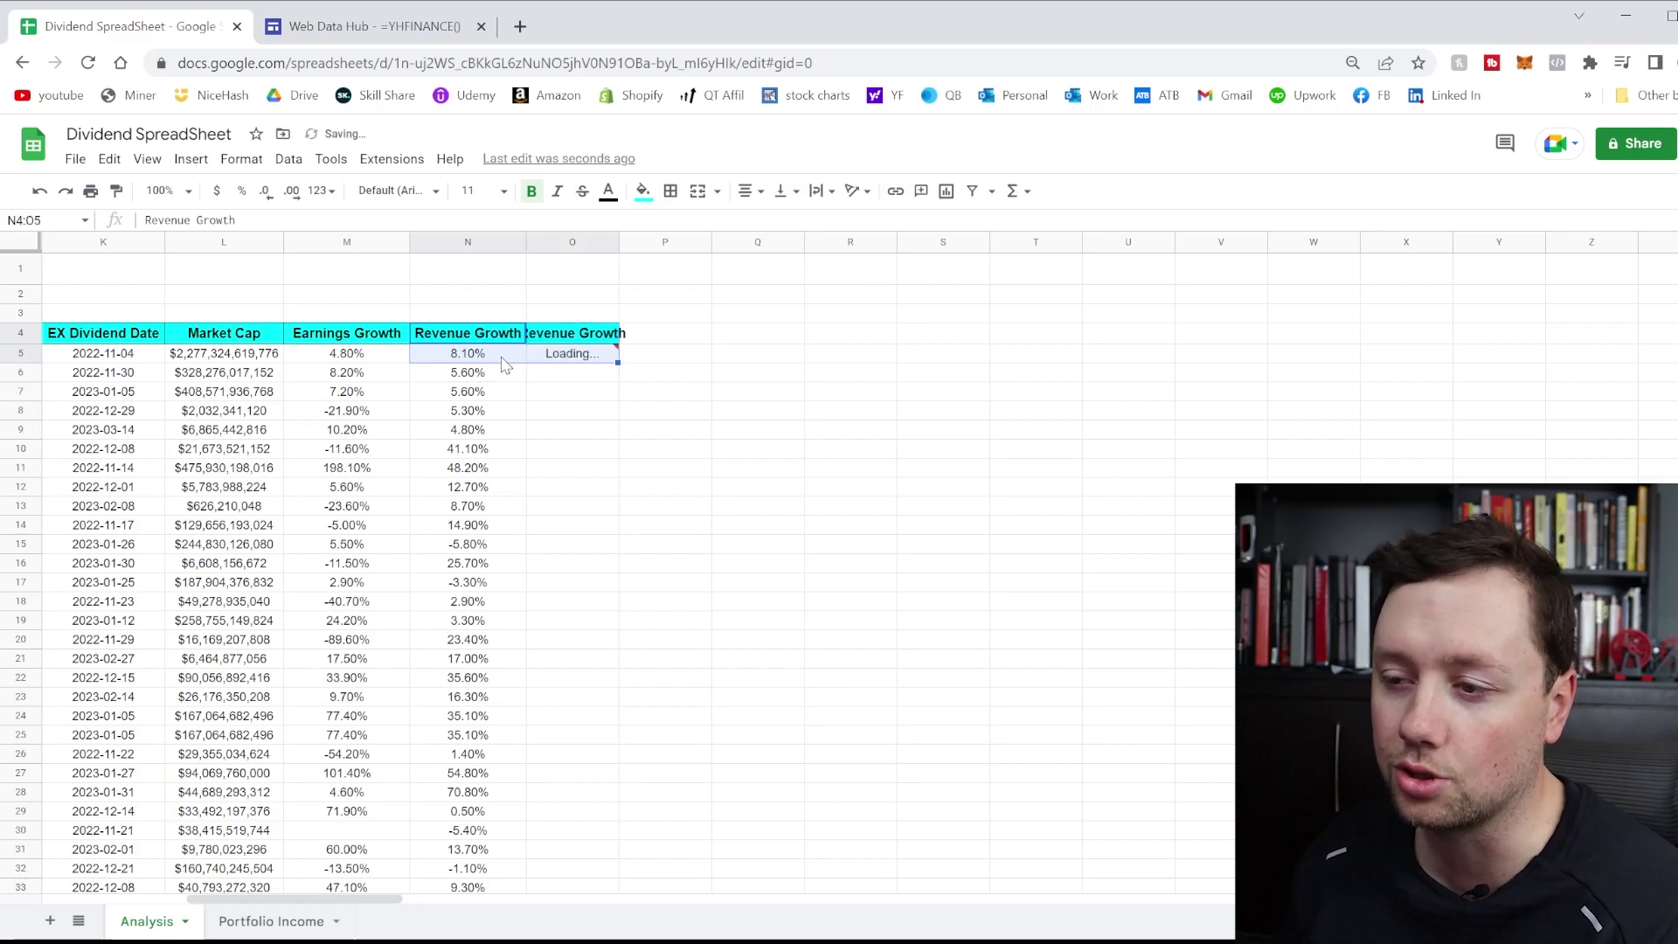
pyautogui.click(560, 341)
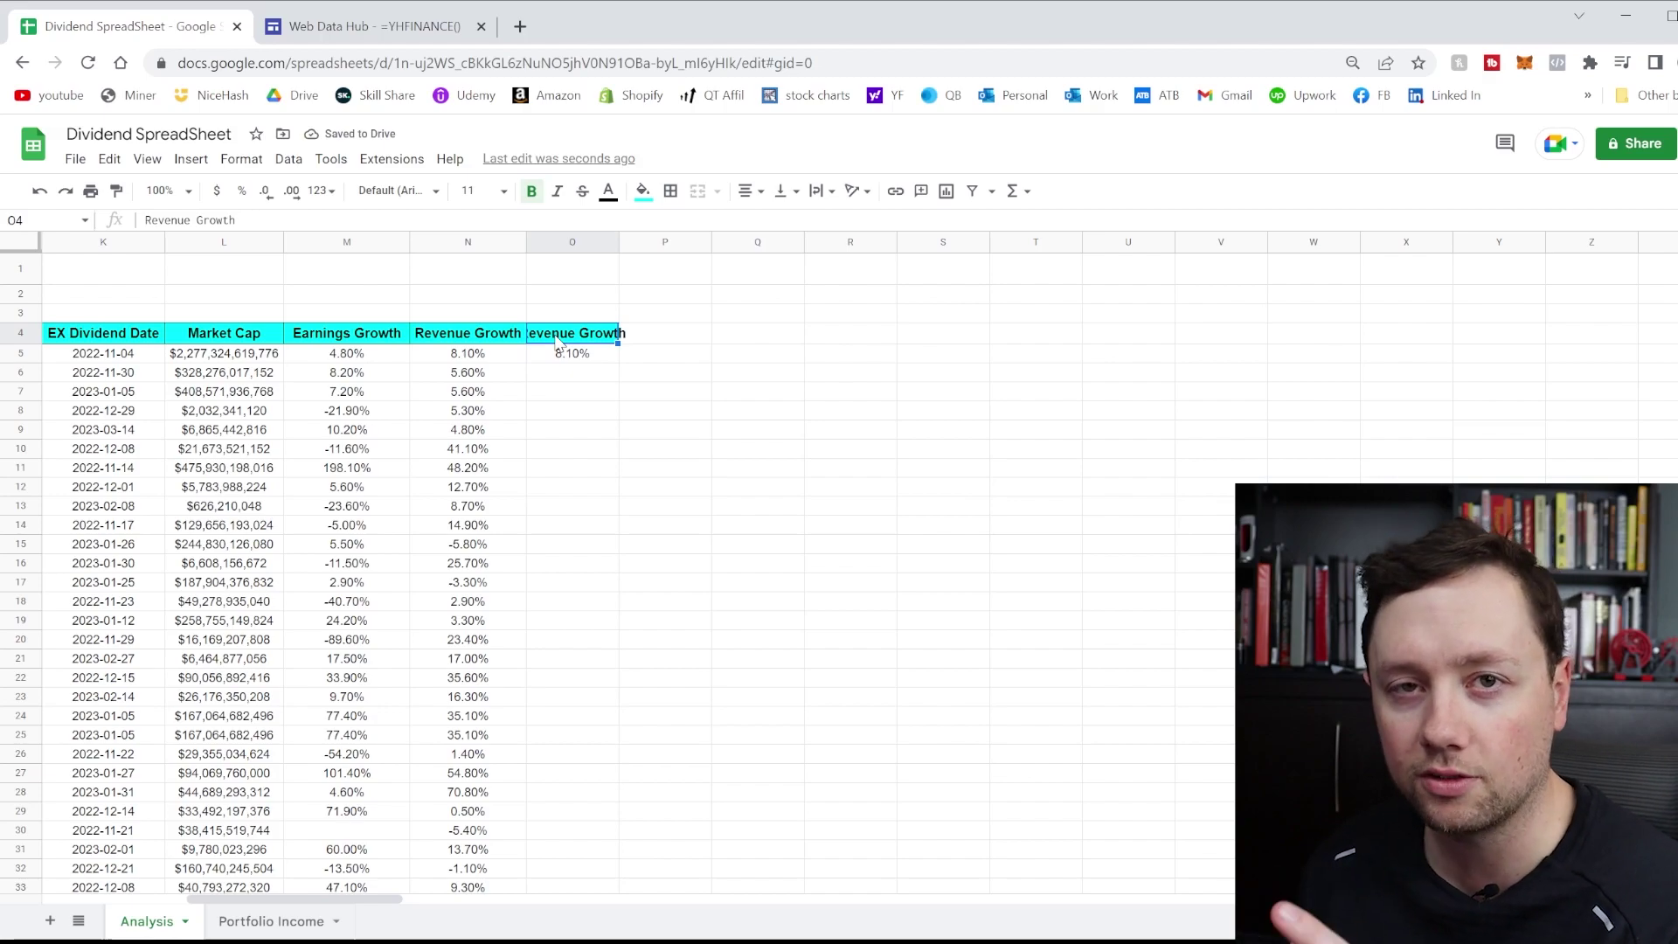
pyautogui.write('Price')
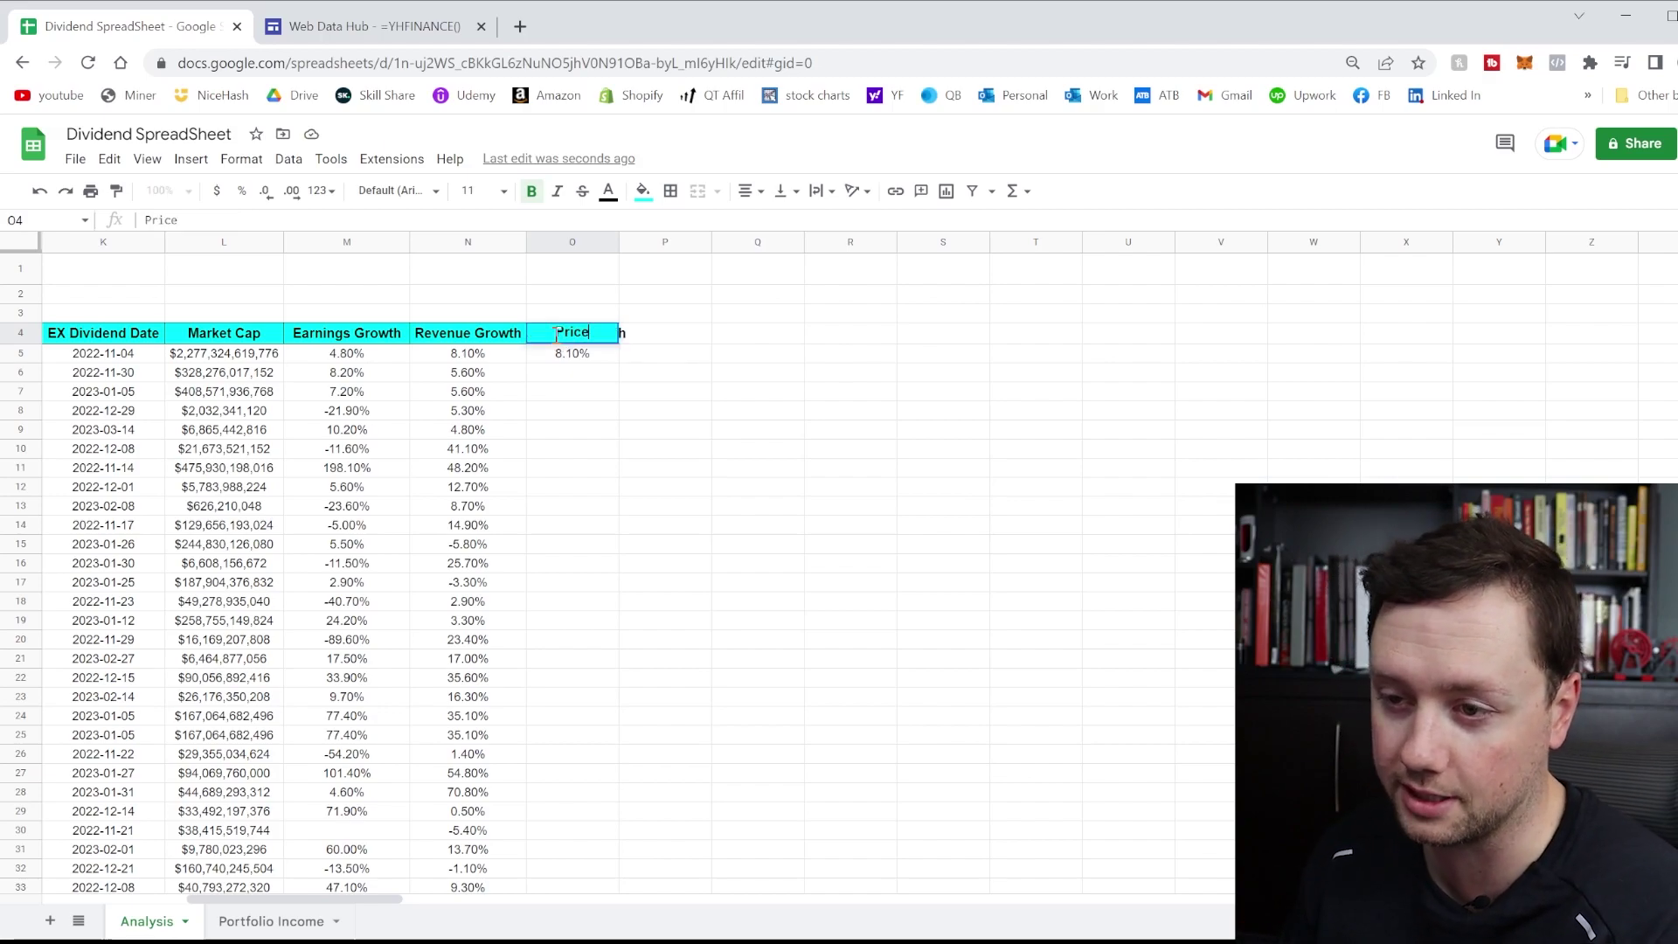
pyautogui.press('Return')
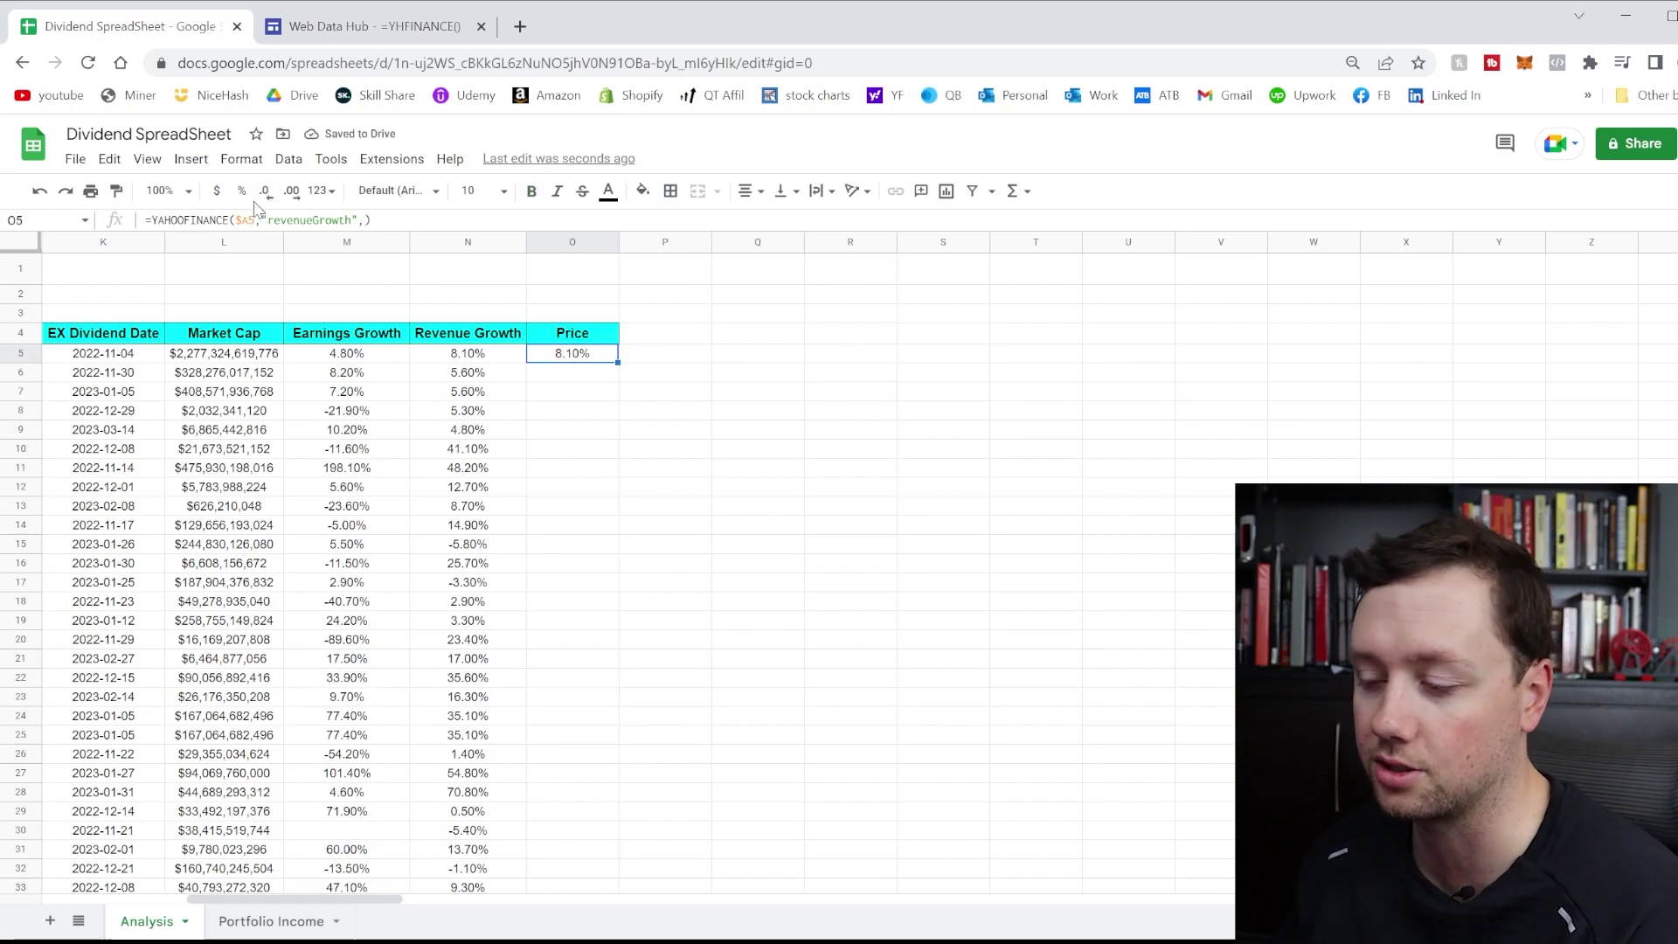
pyautogui.press('Delete')
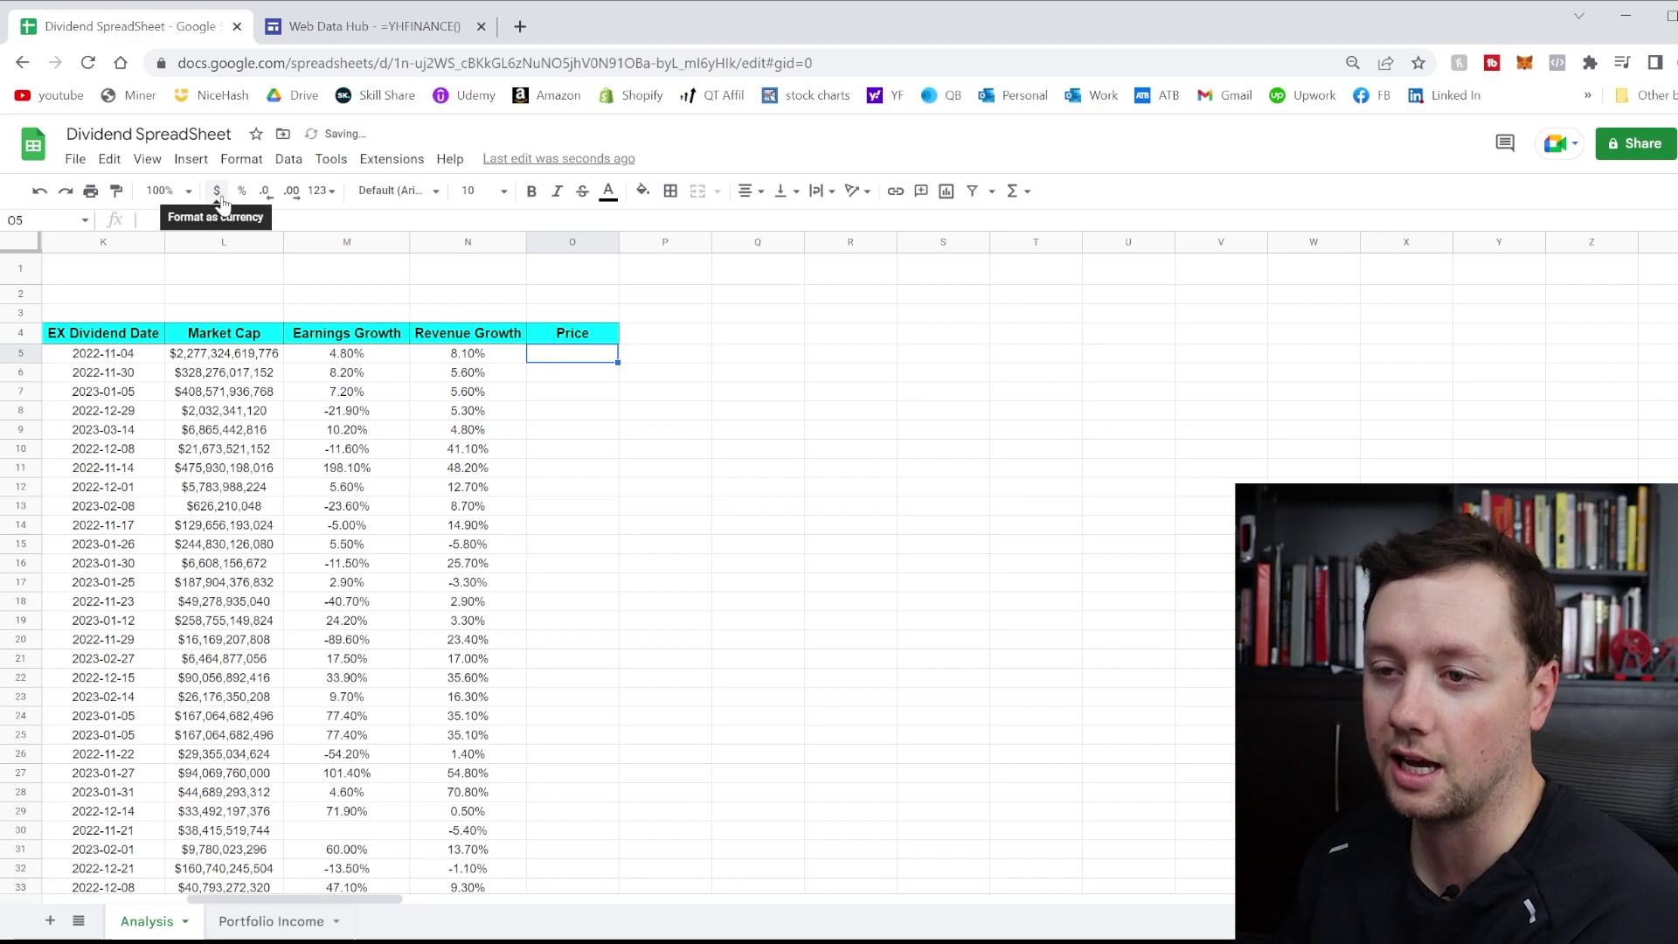
pyautogui.hotkey('ctrl', 'z')
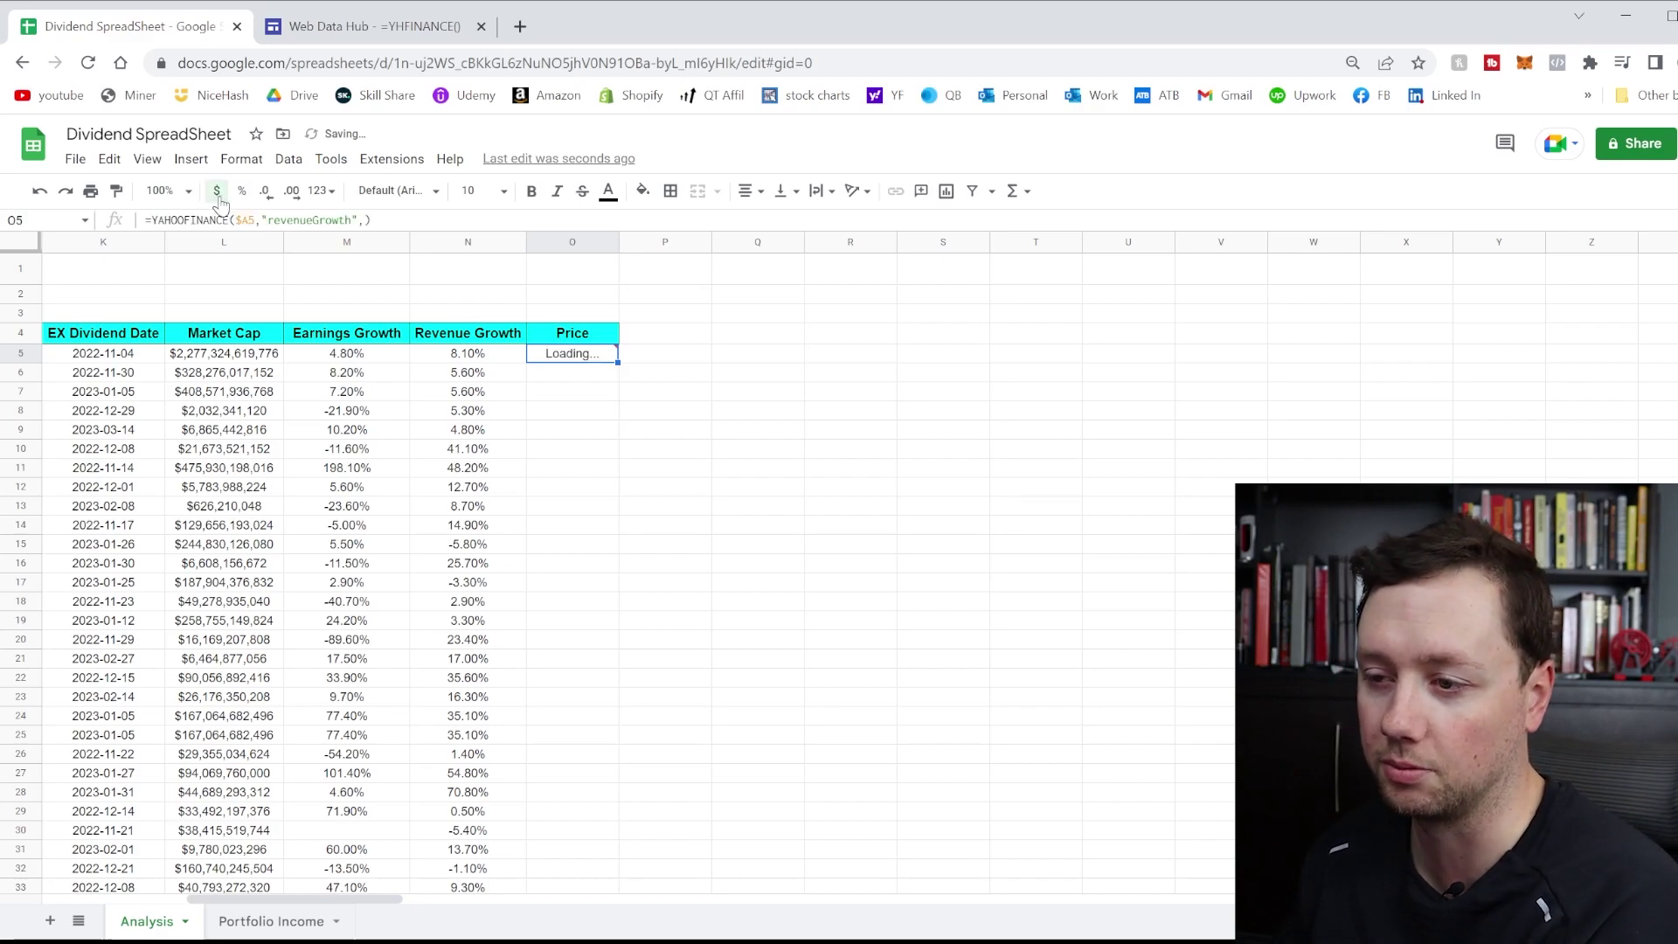
# Format O5 as currency and change its attribute from revenueGrowth to currentPrice, showing $143.96
pyautogui.click(218, 191)
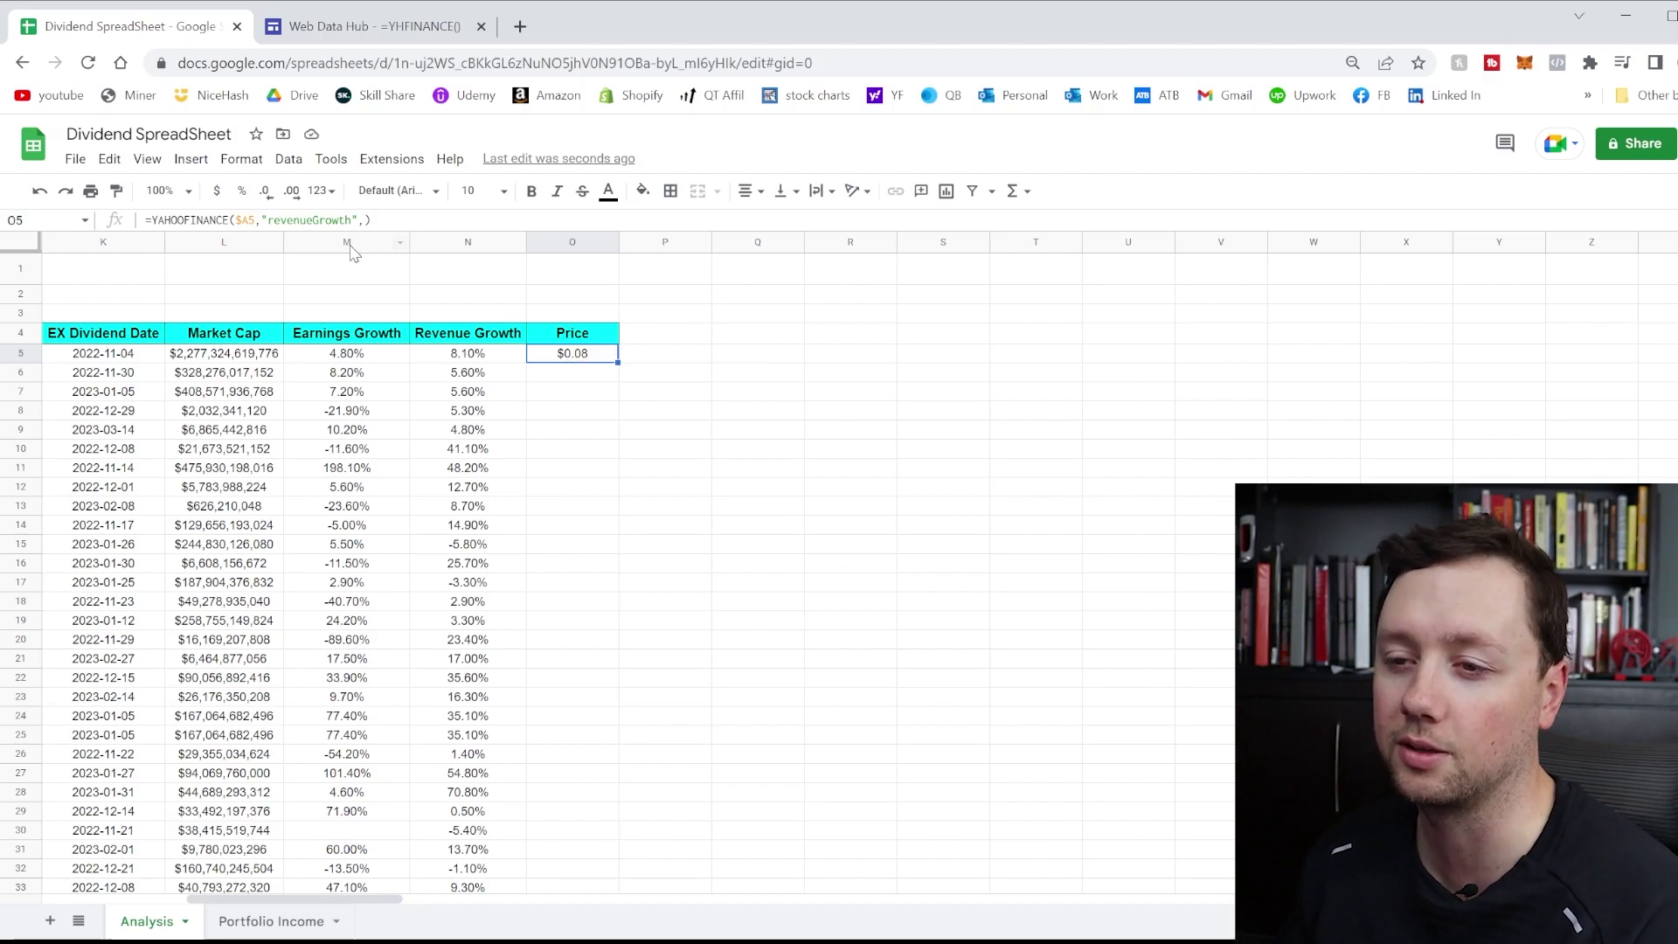
pyautogui.click(309, 223)
pyautogui.moveTo(351, 222); pyautogui.dragTo(268, 221)
pyautogui.write('currentP')
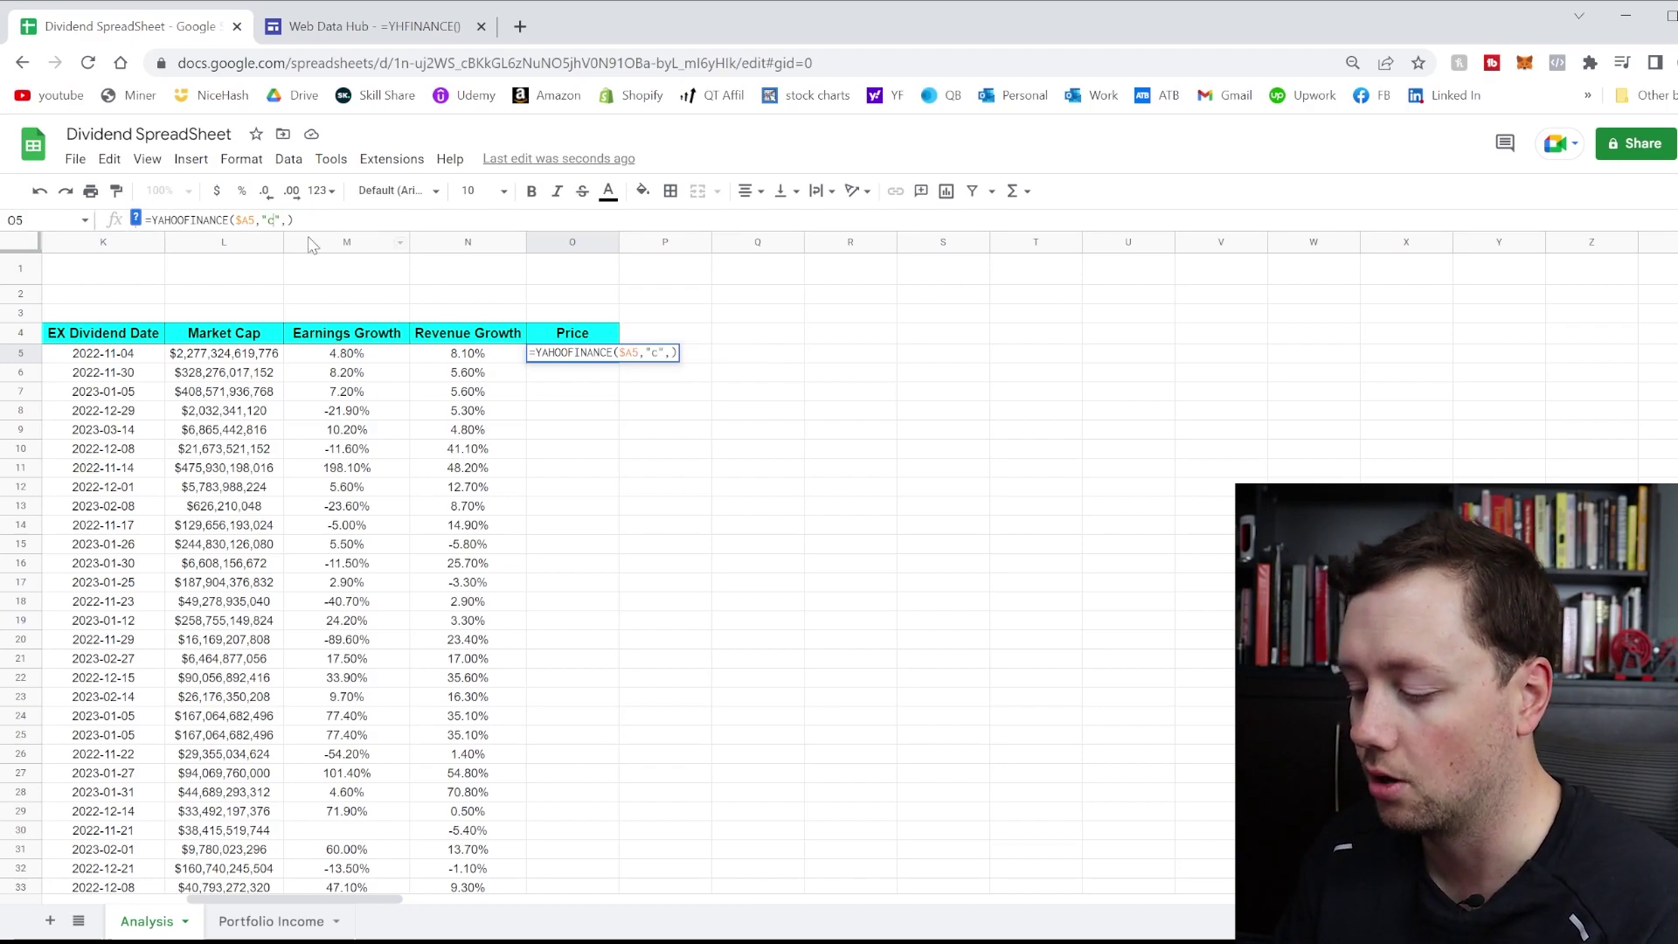
pyautogui.write('rice')
pyautogui.press('Return')
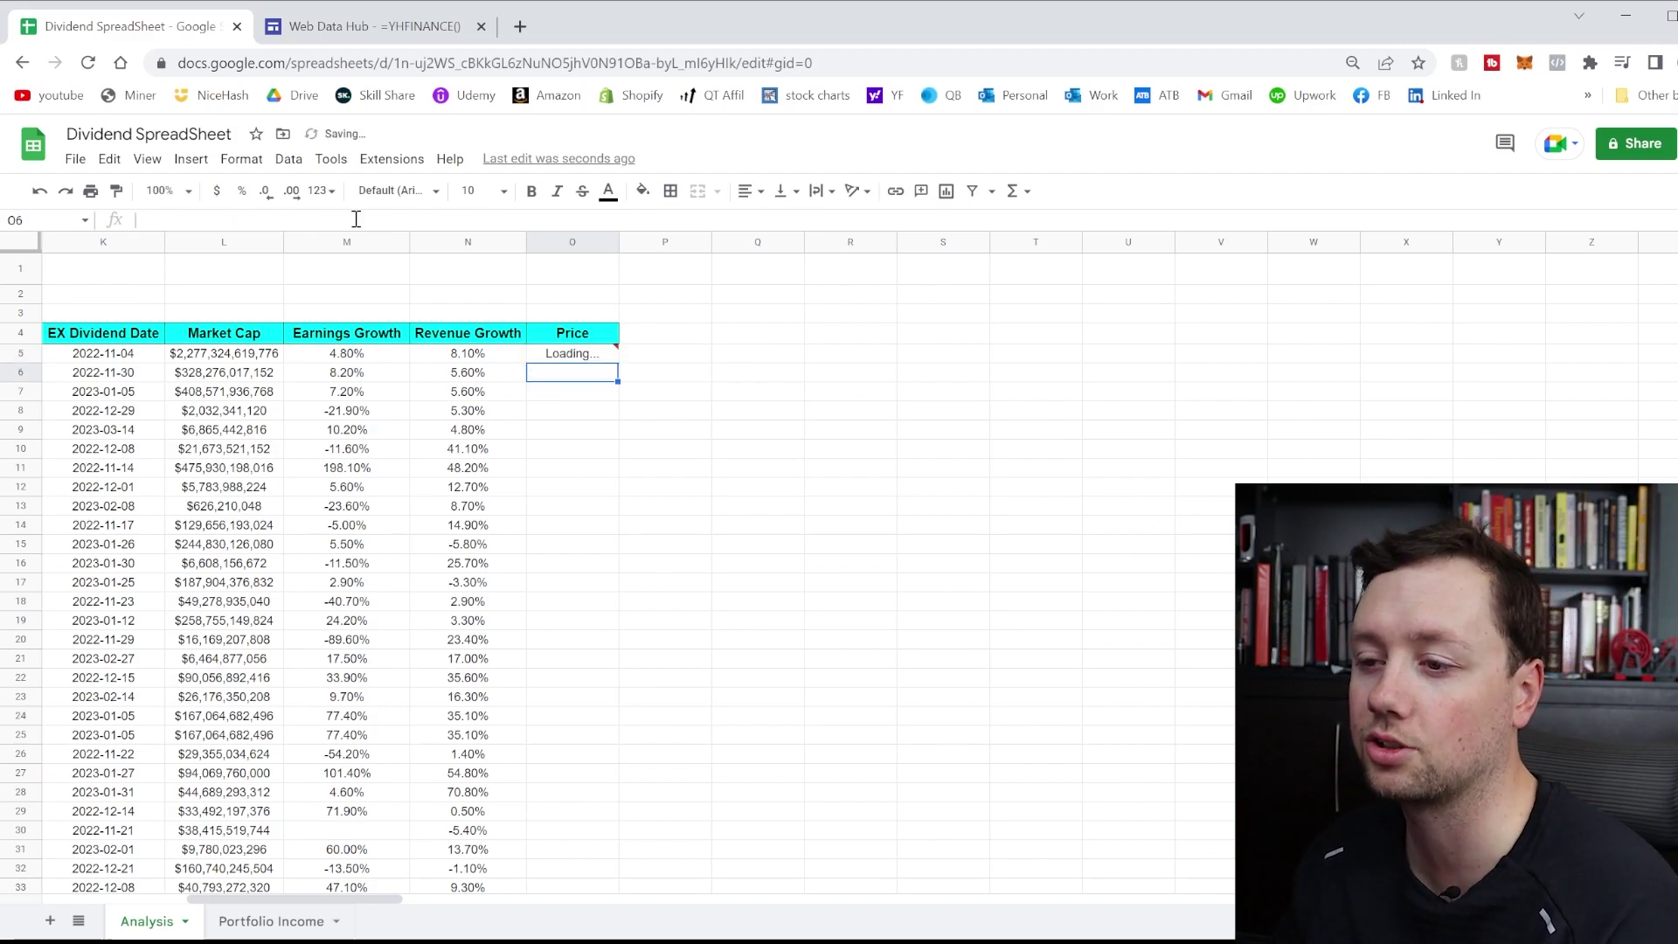
# Copy the O5 currentPrice formula down column O through row 78
pyautogui.click(603, 359)
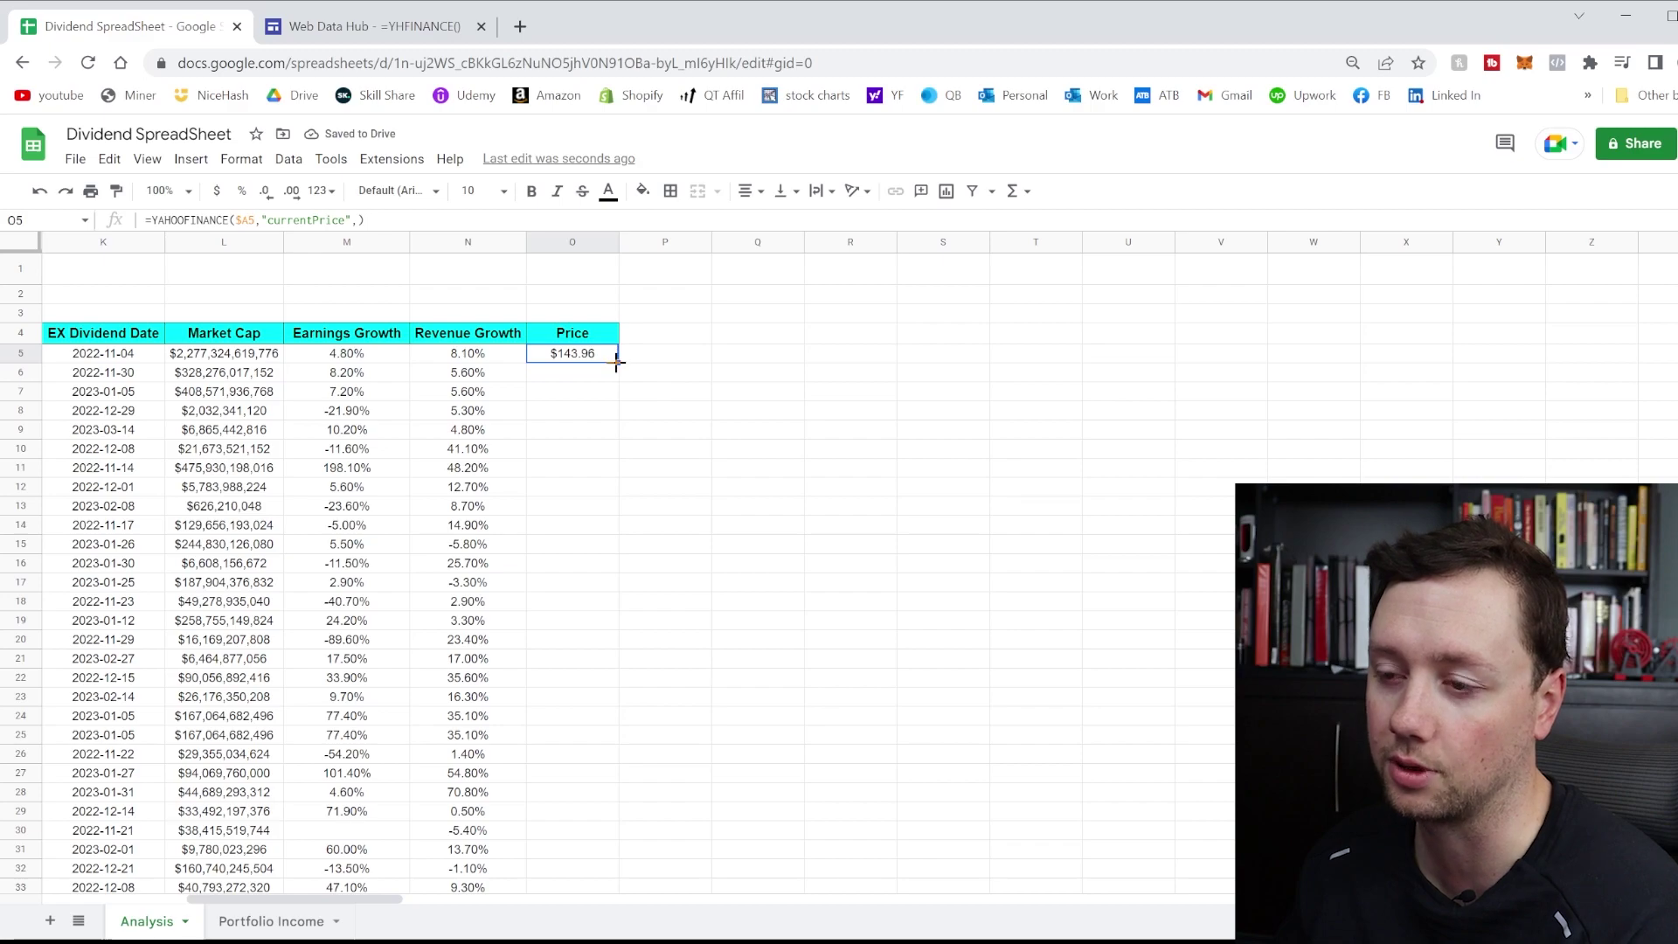
pyautogui.moveTo(616, 364); pyautogui.dragTo(551, 723)
pyautogui.scroll(10, 592, 548)
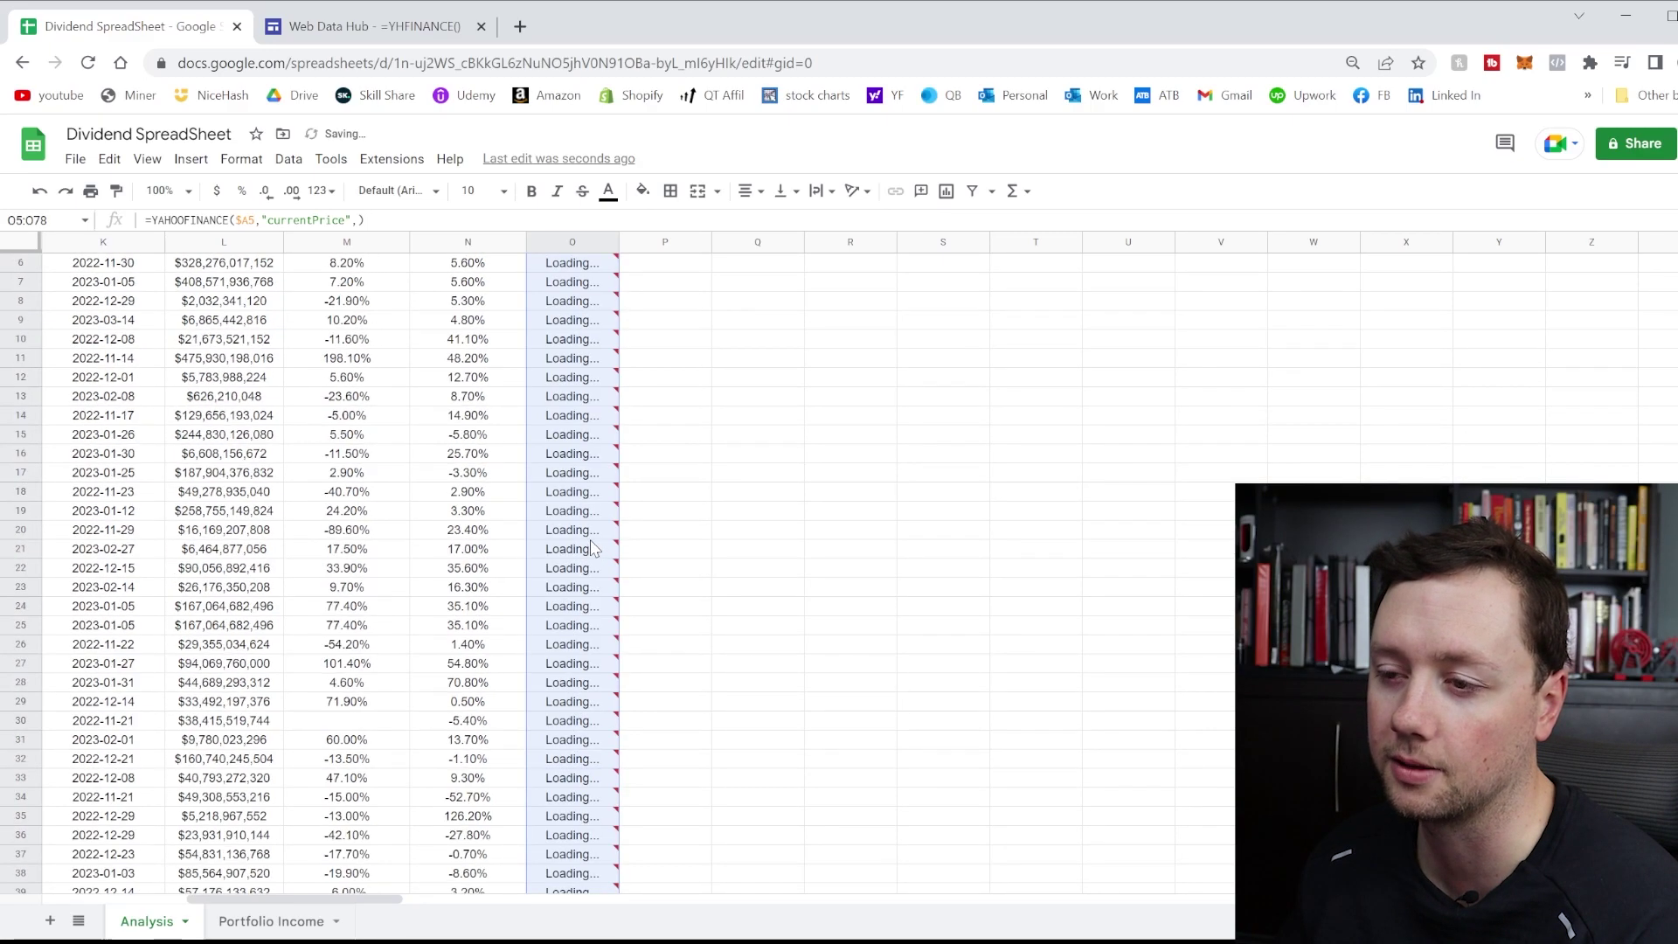
pyautogui.scroll(2, 592, 548)
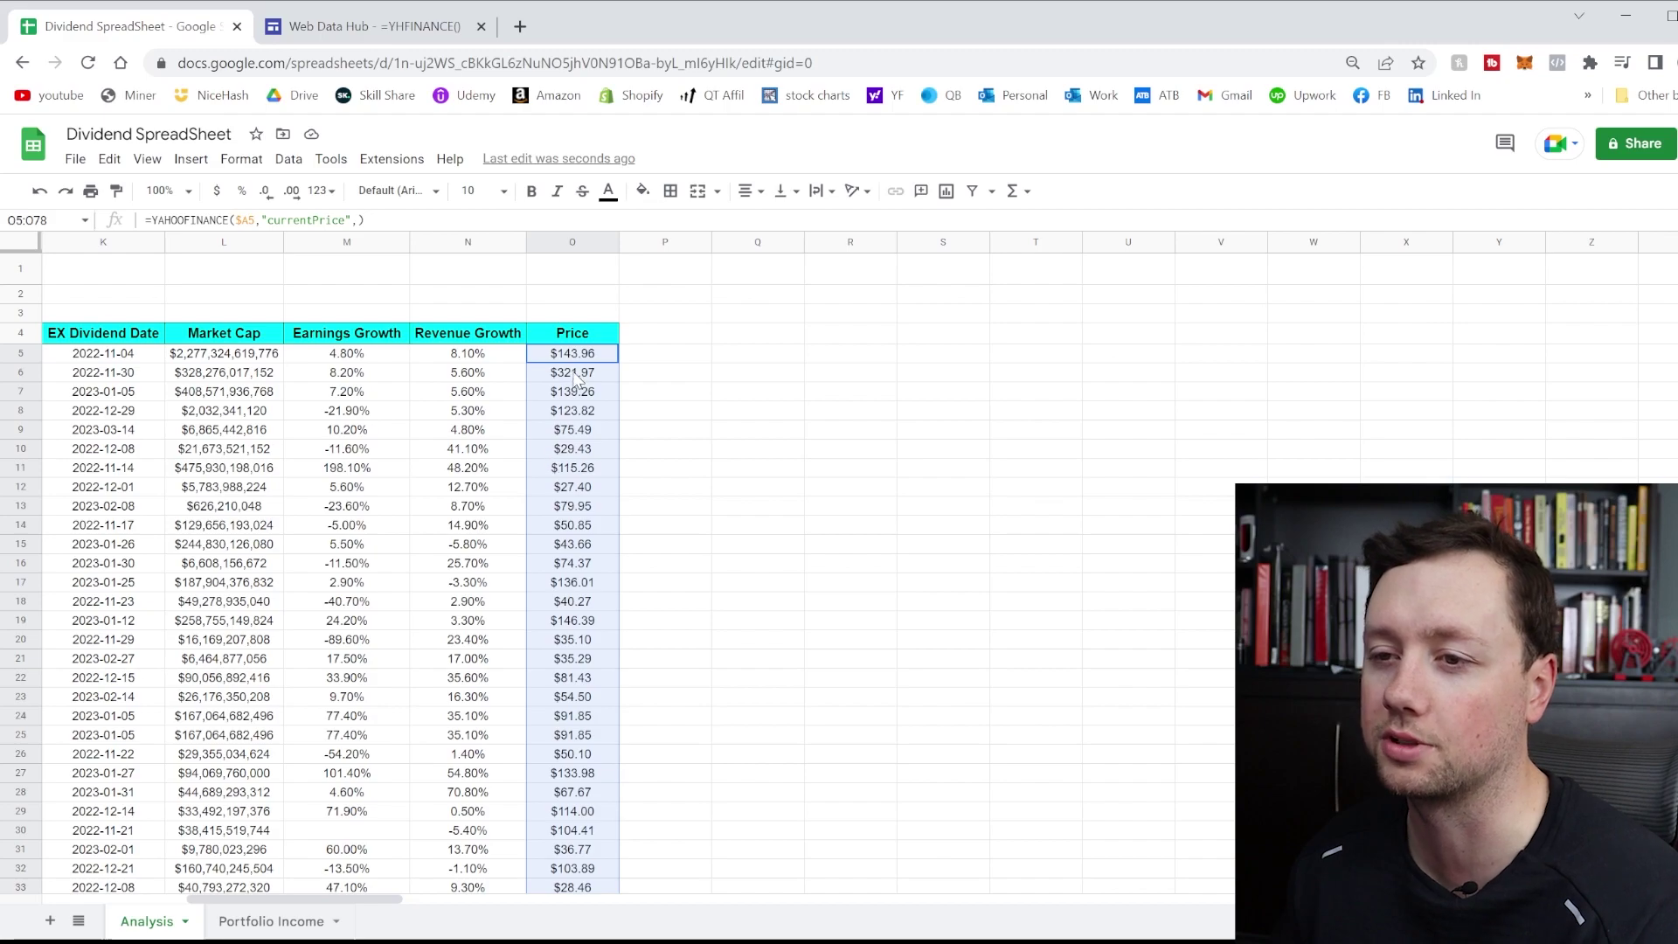
# Scroll through the YHFINANCE attribute list on webdatahub.com, then return to the Dividend SpreadSheet
pyautogui.click(368, 66)
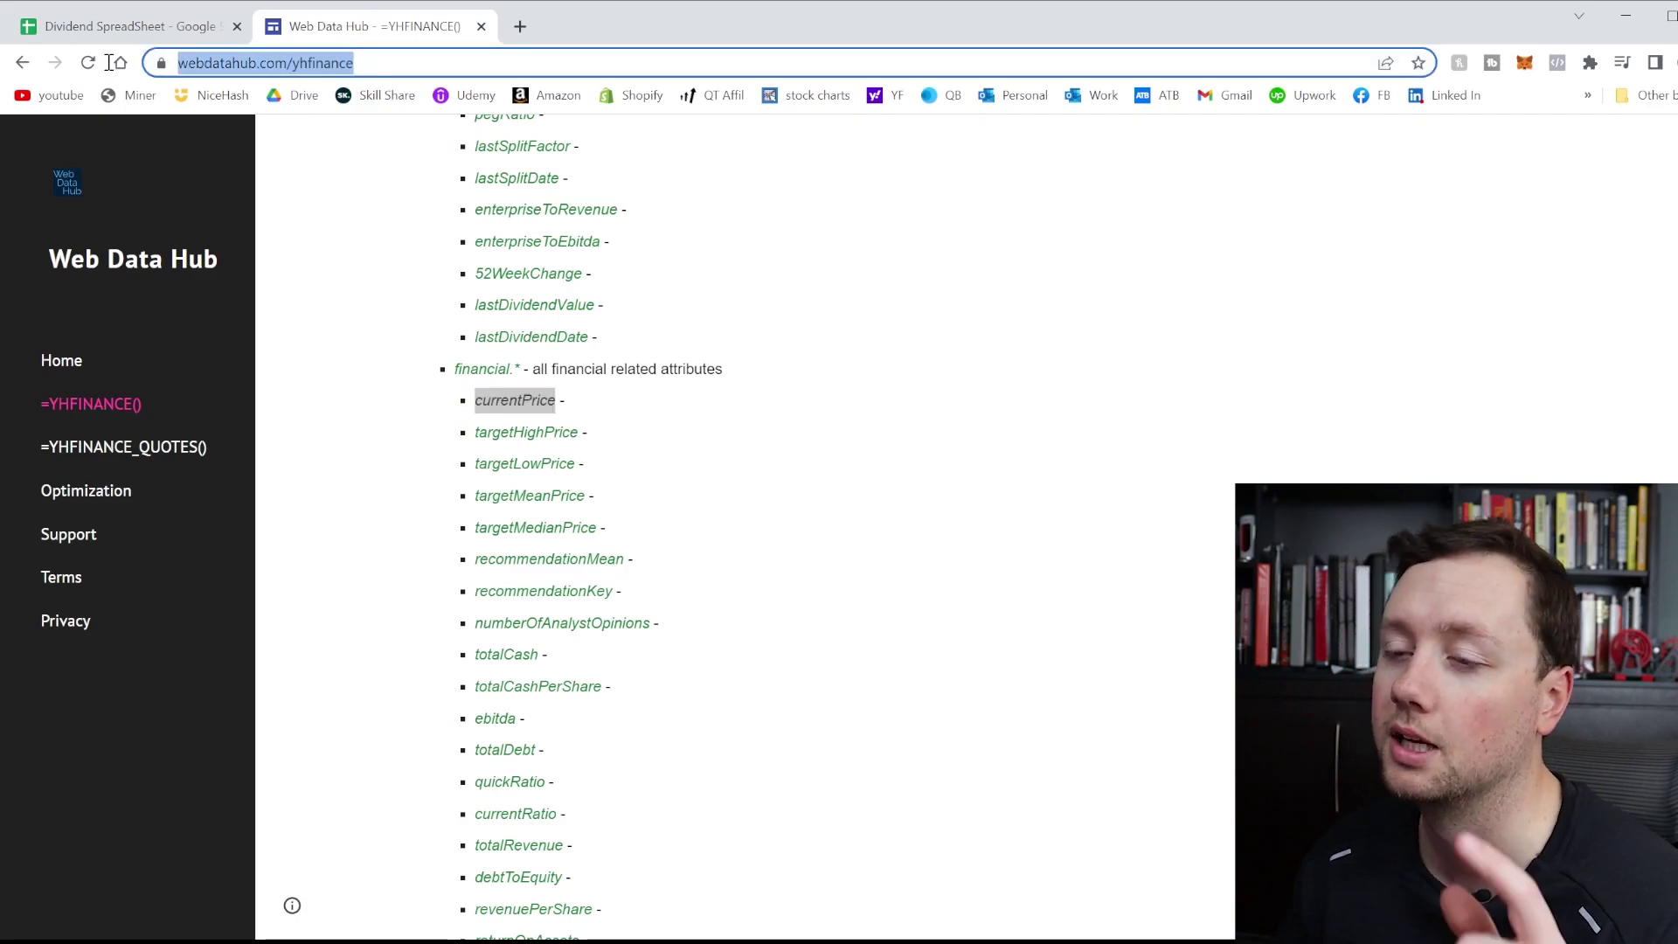
pyautogui.scroll(-5, 598, 437)
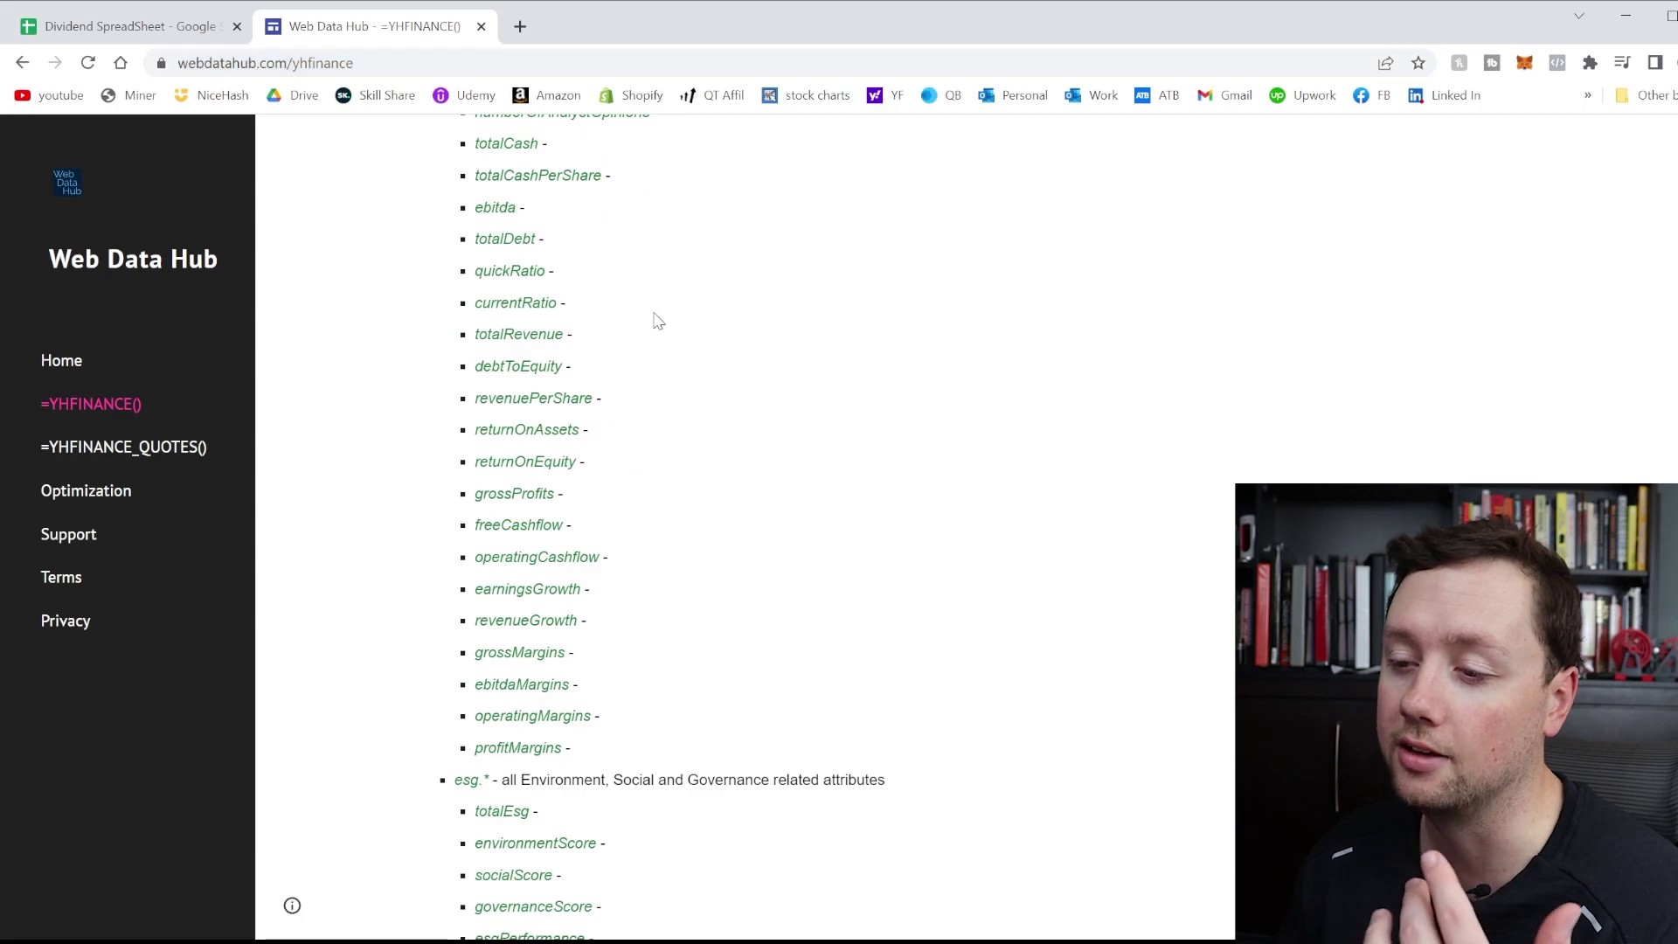
pyautogui.moveTo(656, 318); pyautogui.dragTo(644, 551)
pyautogui.click(976, 663)
pyautogui.scroll(-10, 918, 647)
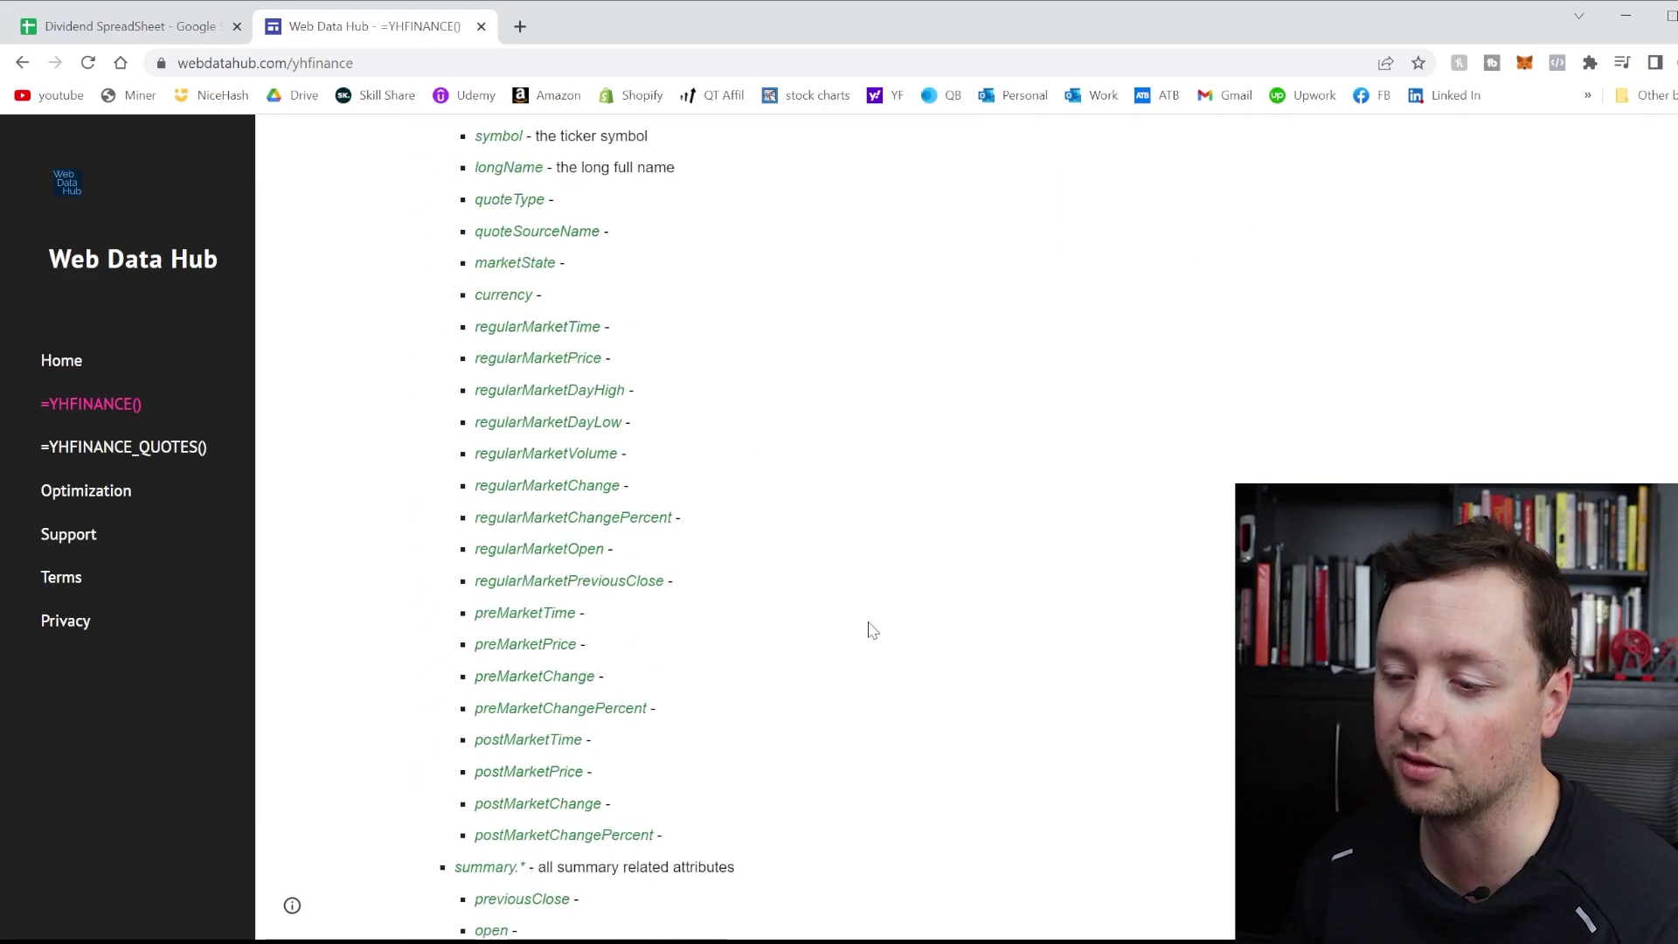
pyautogui.scroll(8, 629, 393)
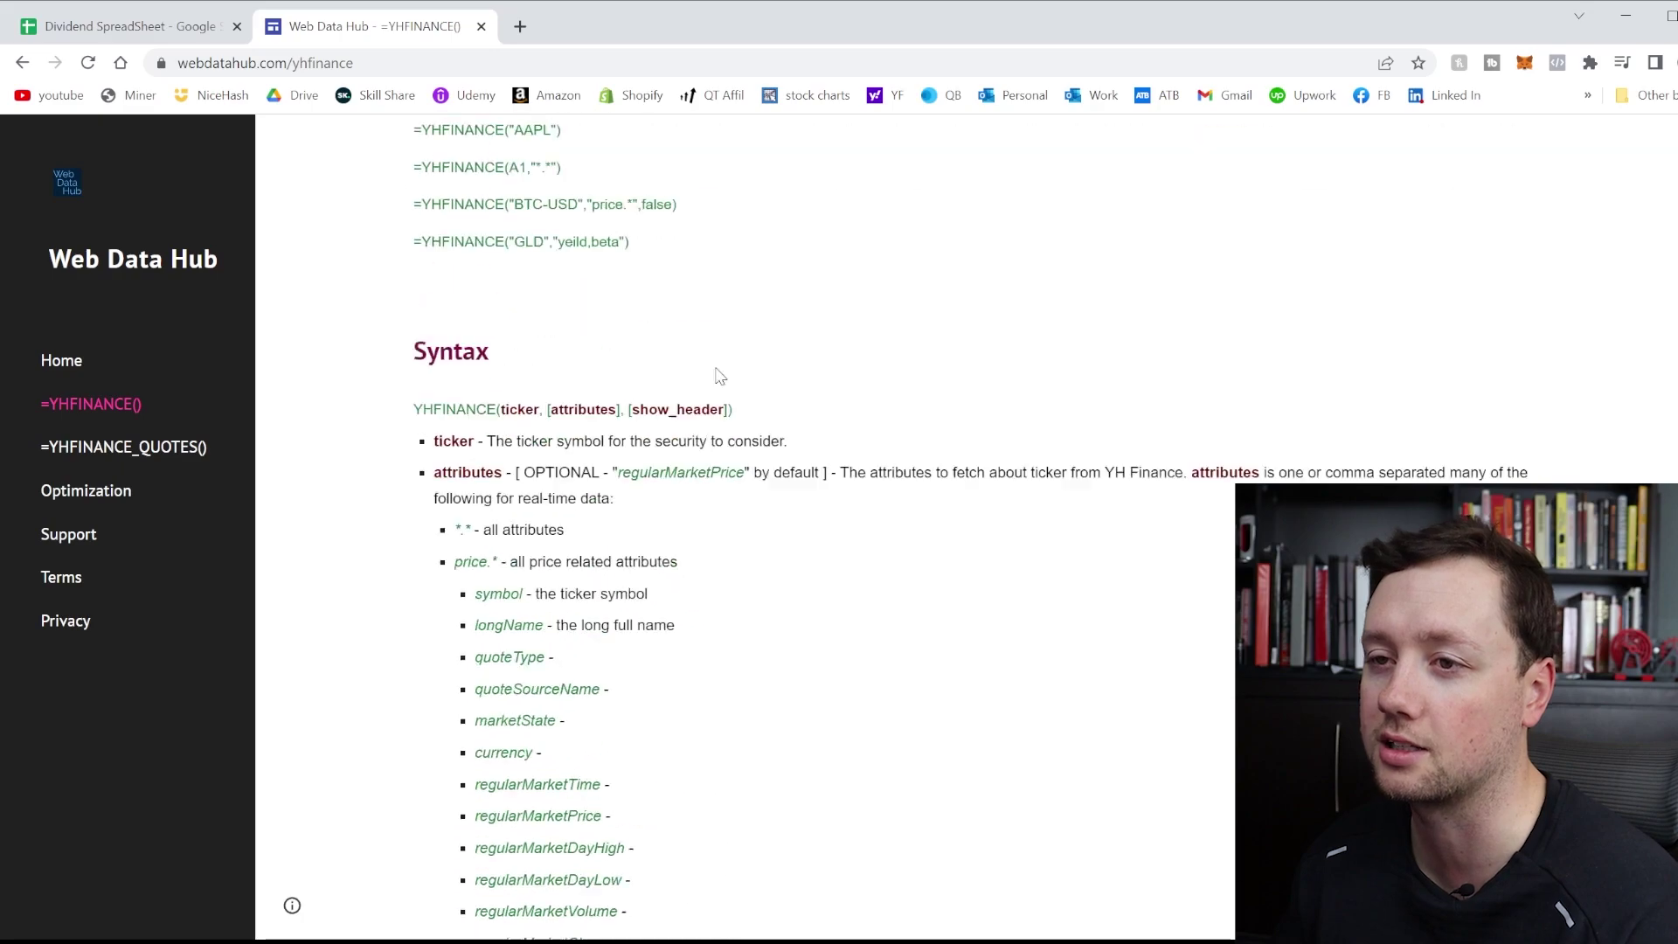
pyautogui.click(119, 28)
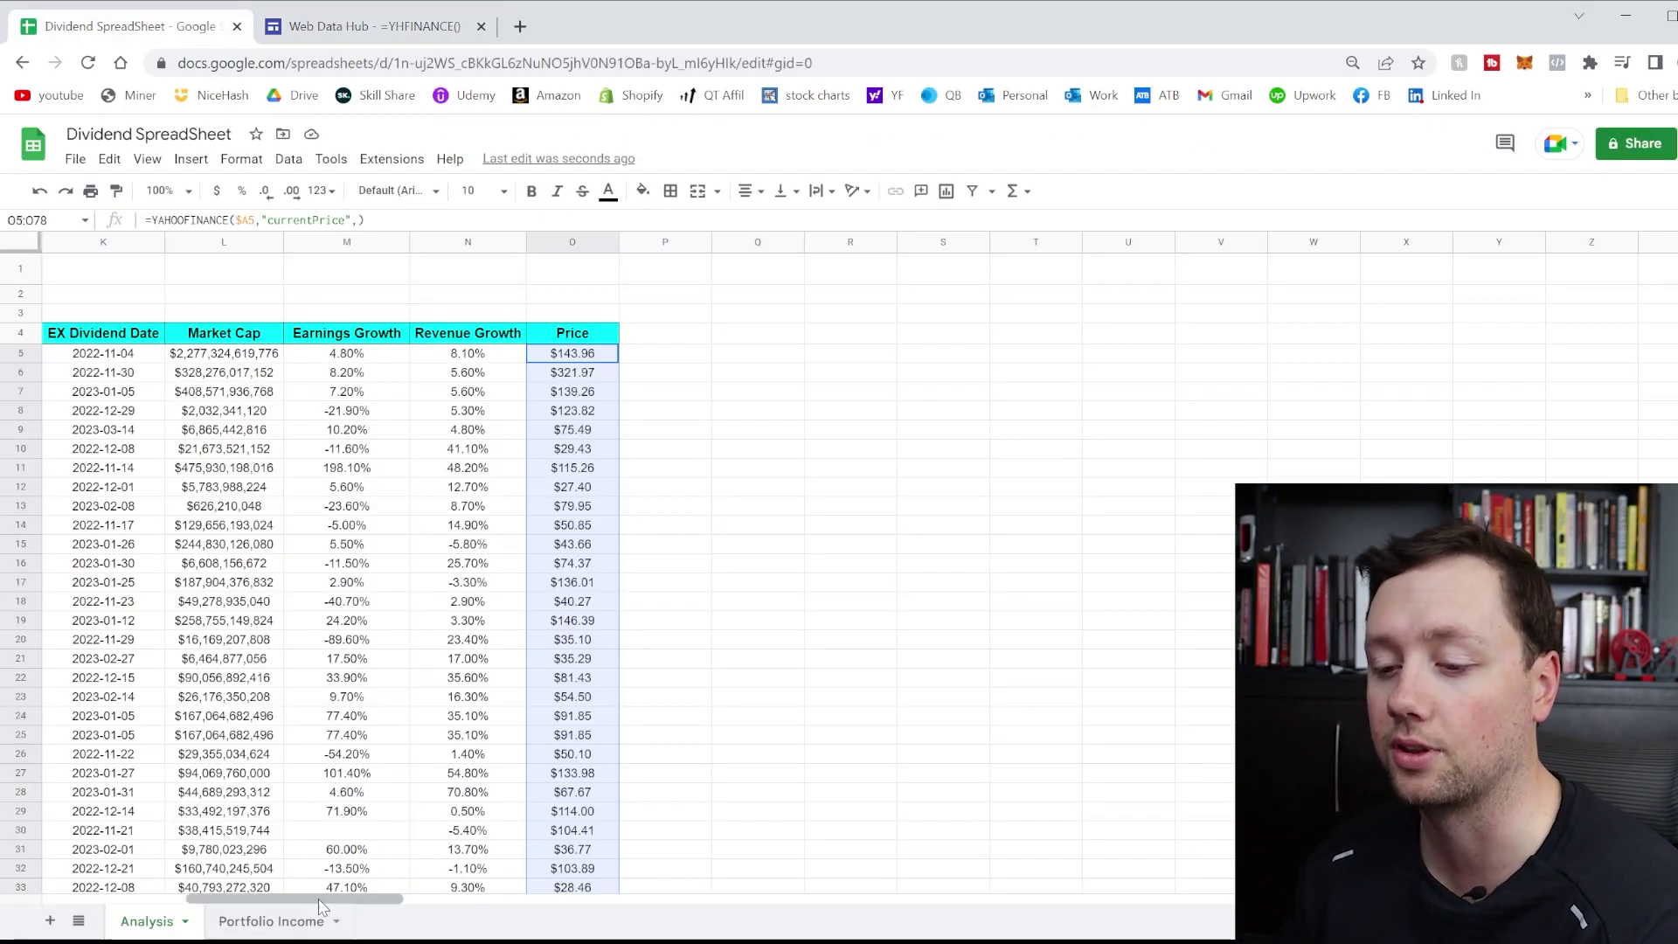
# Change the ticker in cell A73 from aapl to jnj
pyautogui.moveTo(325, 900); pyautogui.dragTo(157, 900)
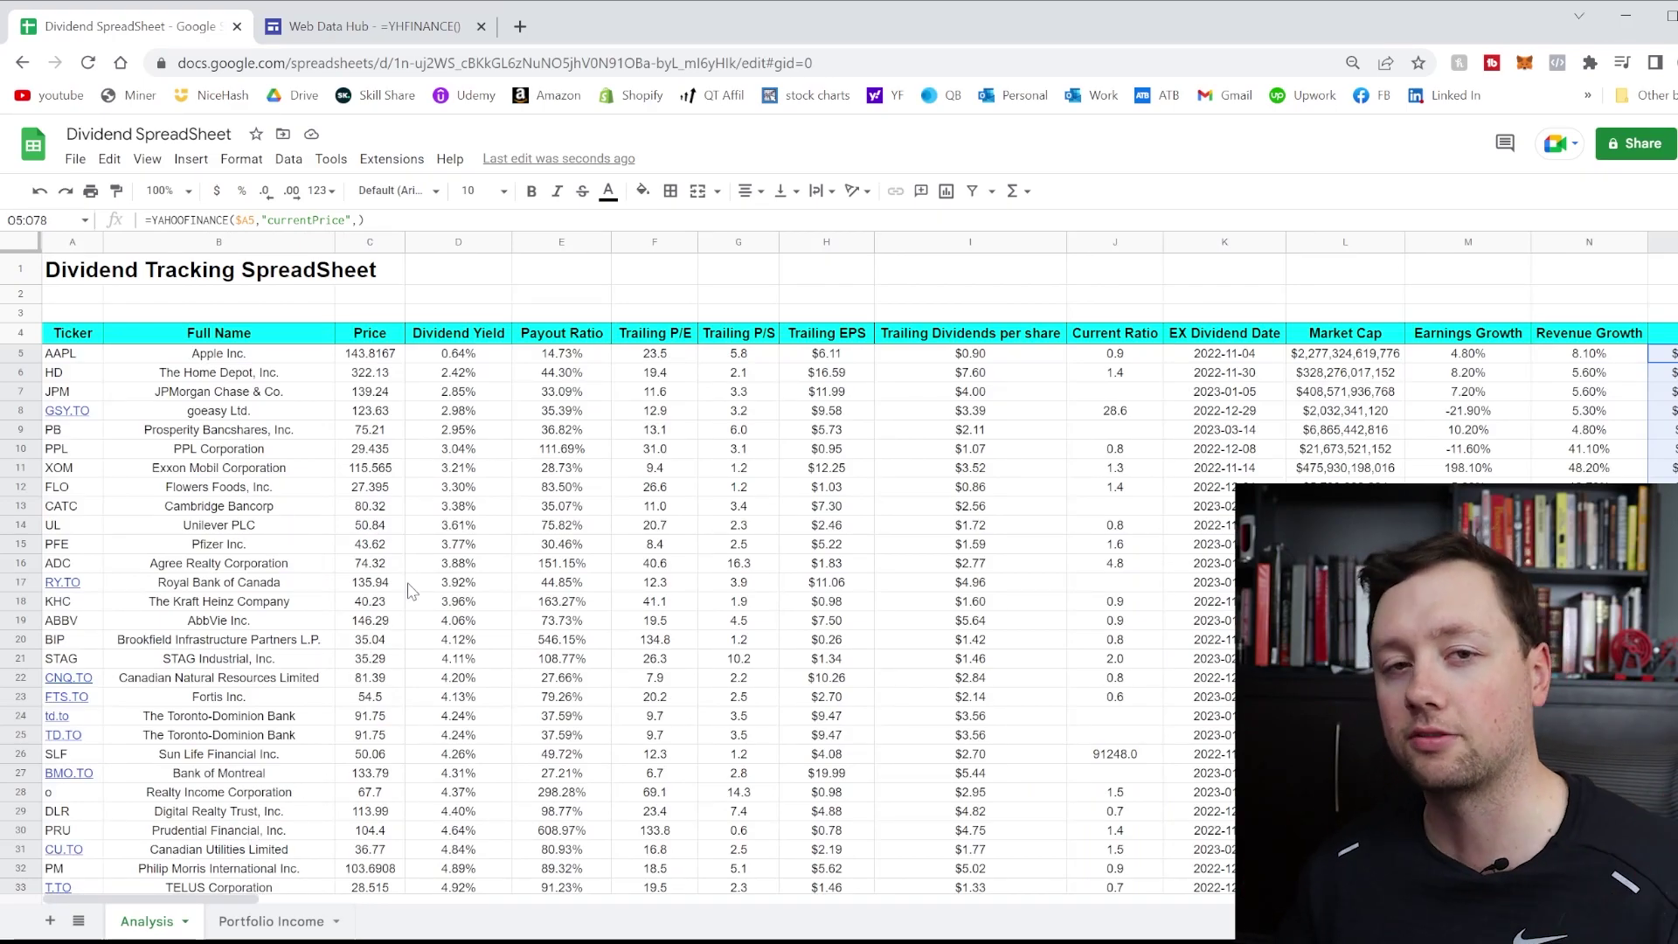
pyautogui.scroll(-12, 367, 629)
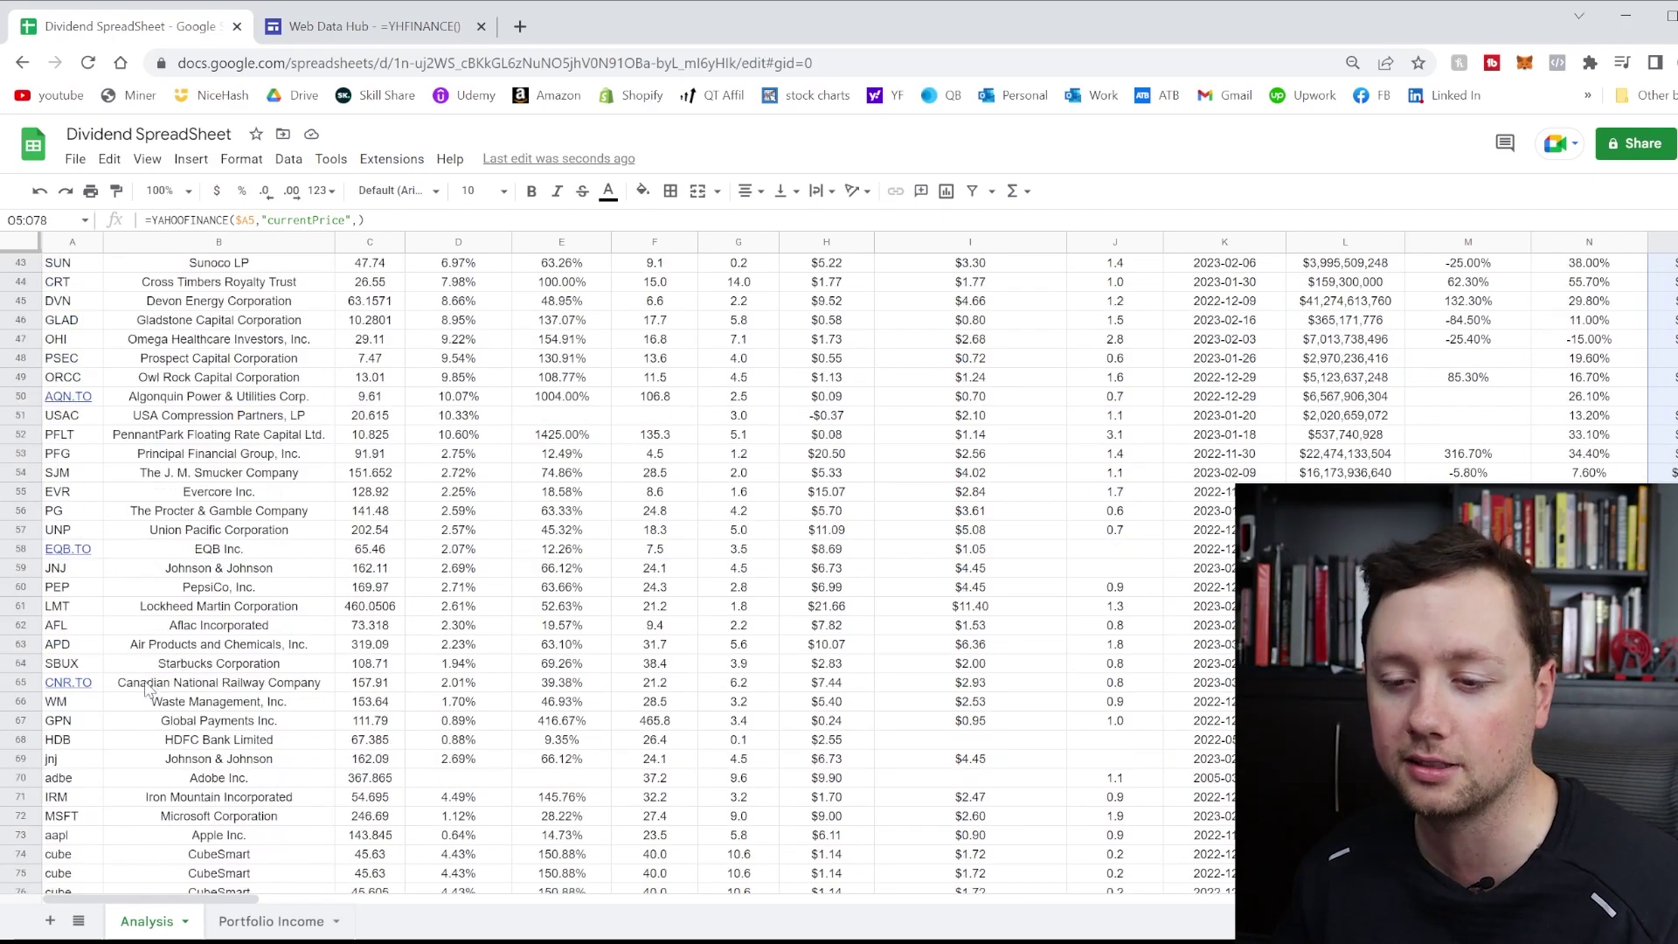
pyautogui.click(56, 570)
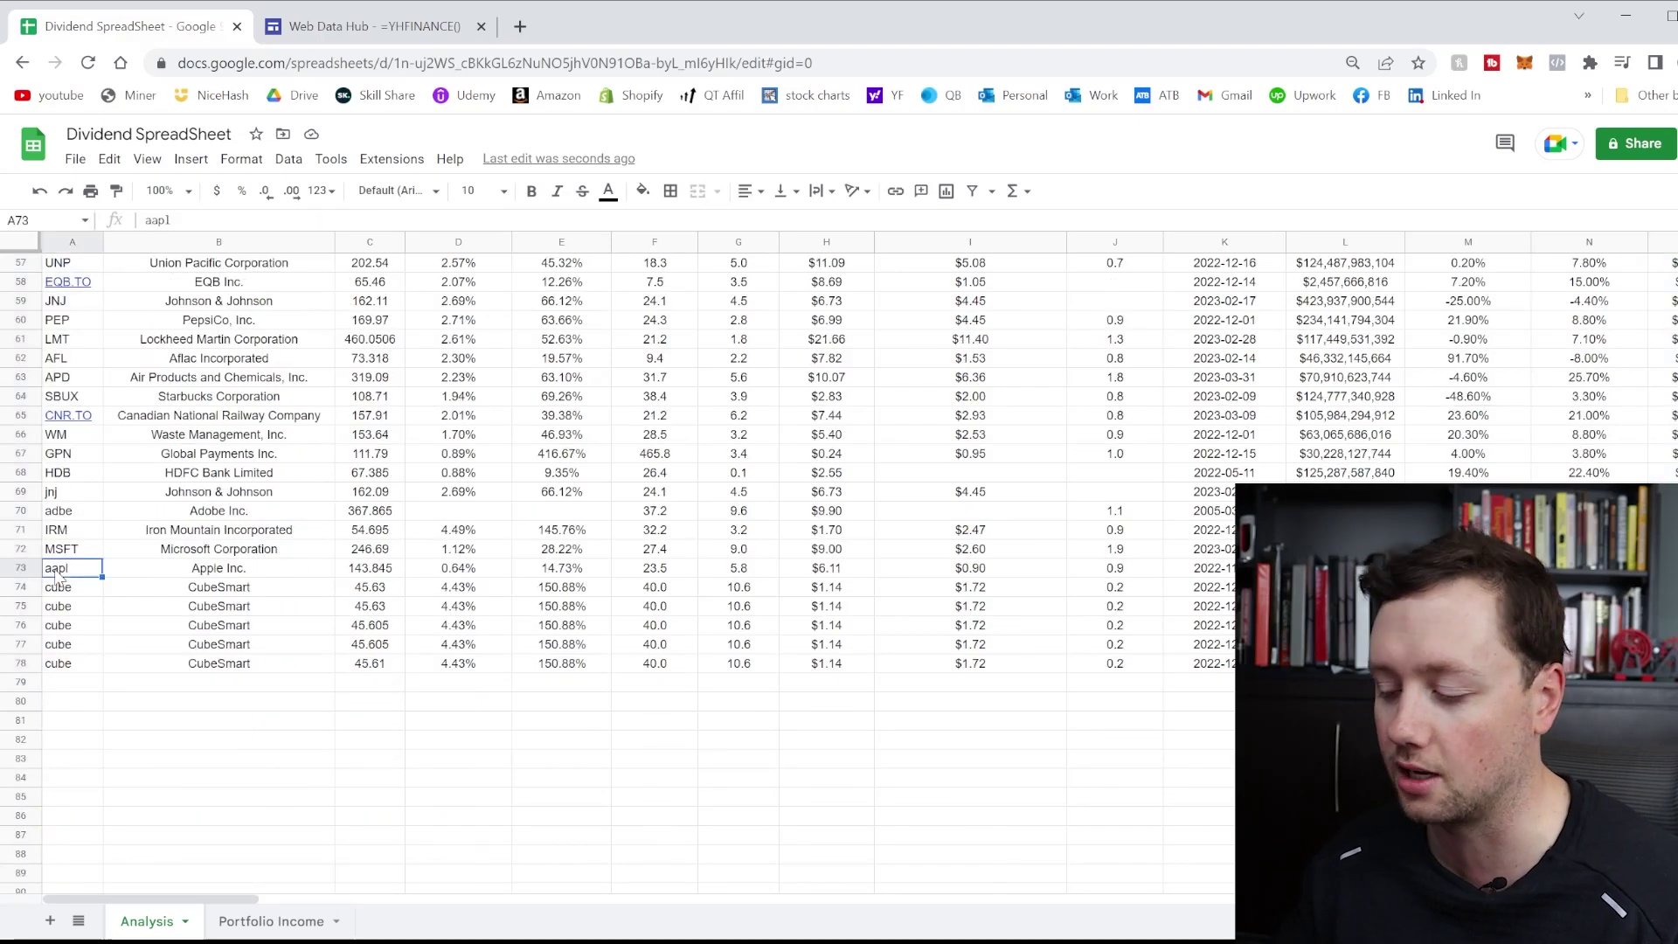
pyautogui.write('jnj')
pyautogui.press('Return')
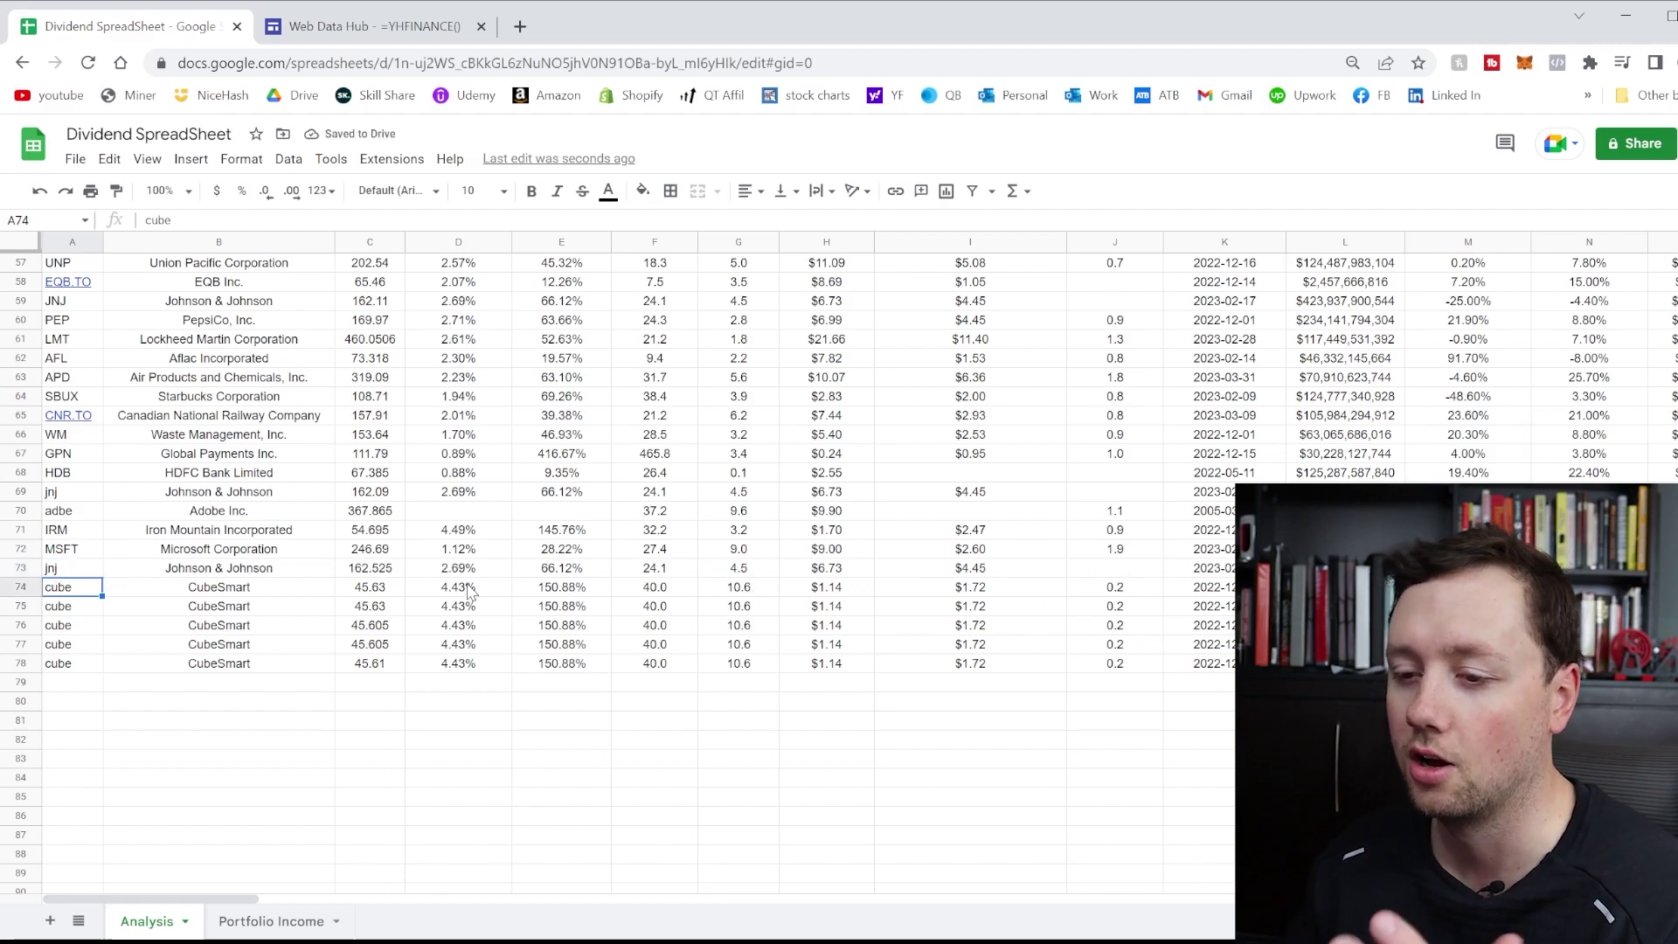
# Select the dividend table from the row 4 header downward
pyautogui.scroll(18, 304, 541)
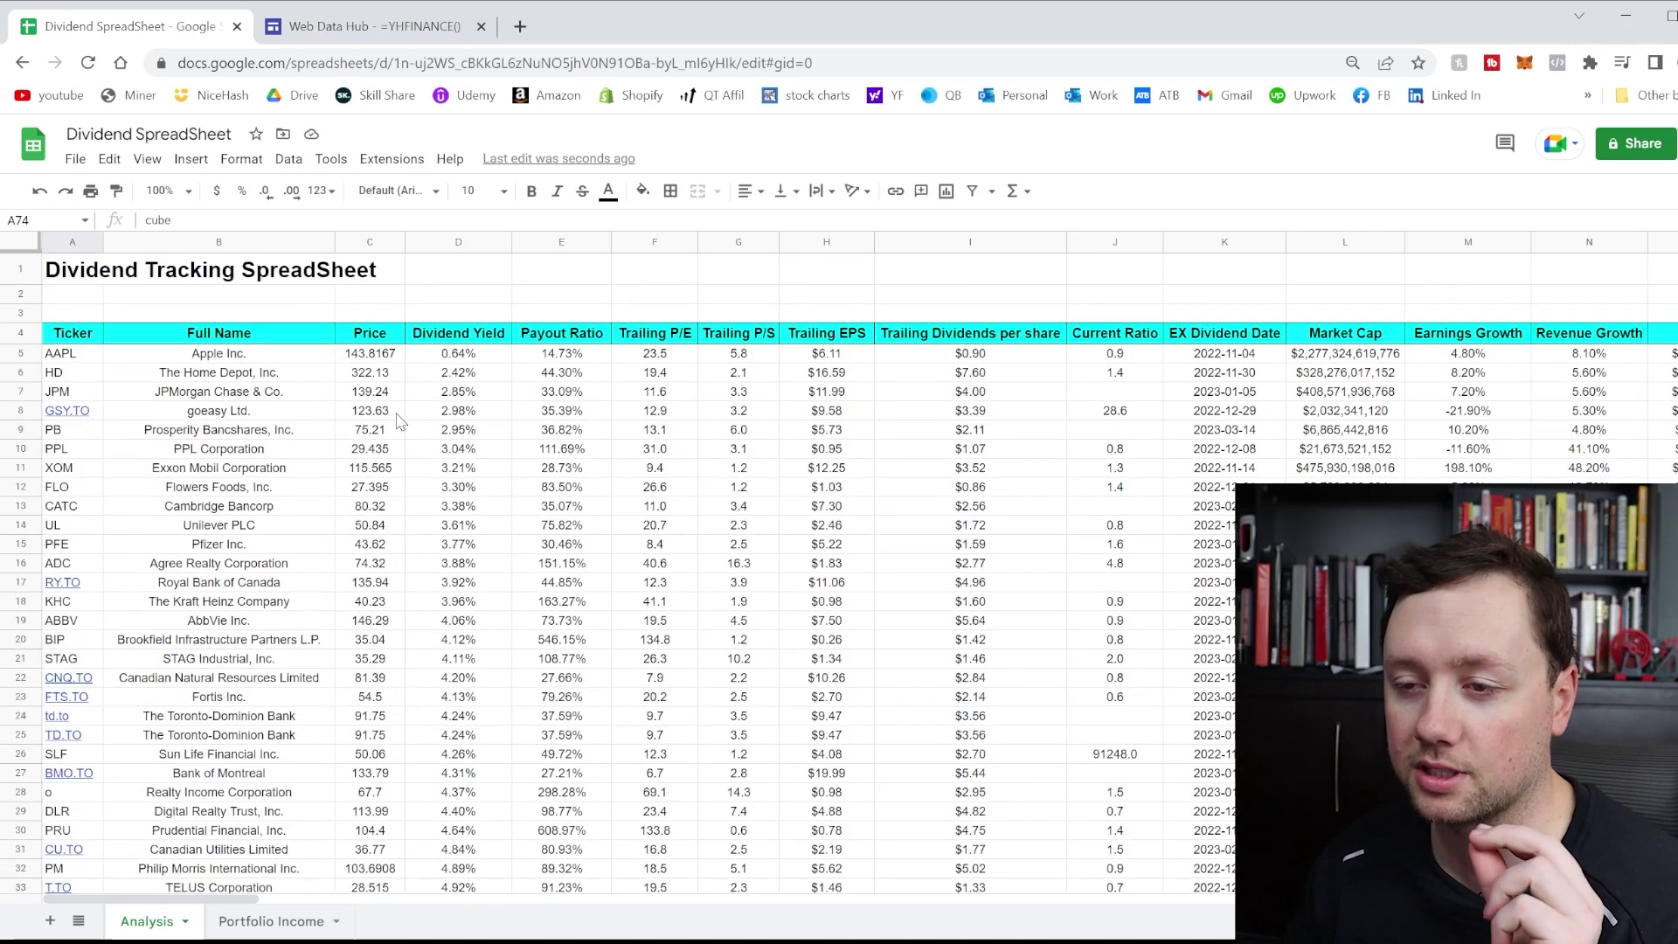
pyautogui.click(19, 333)
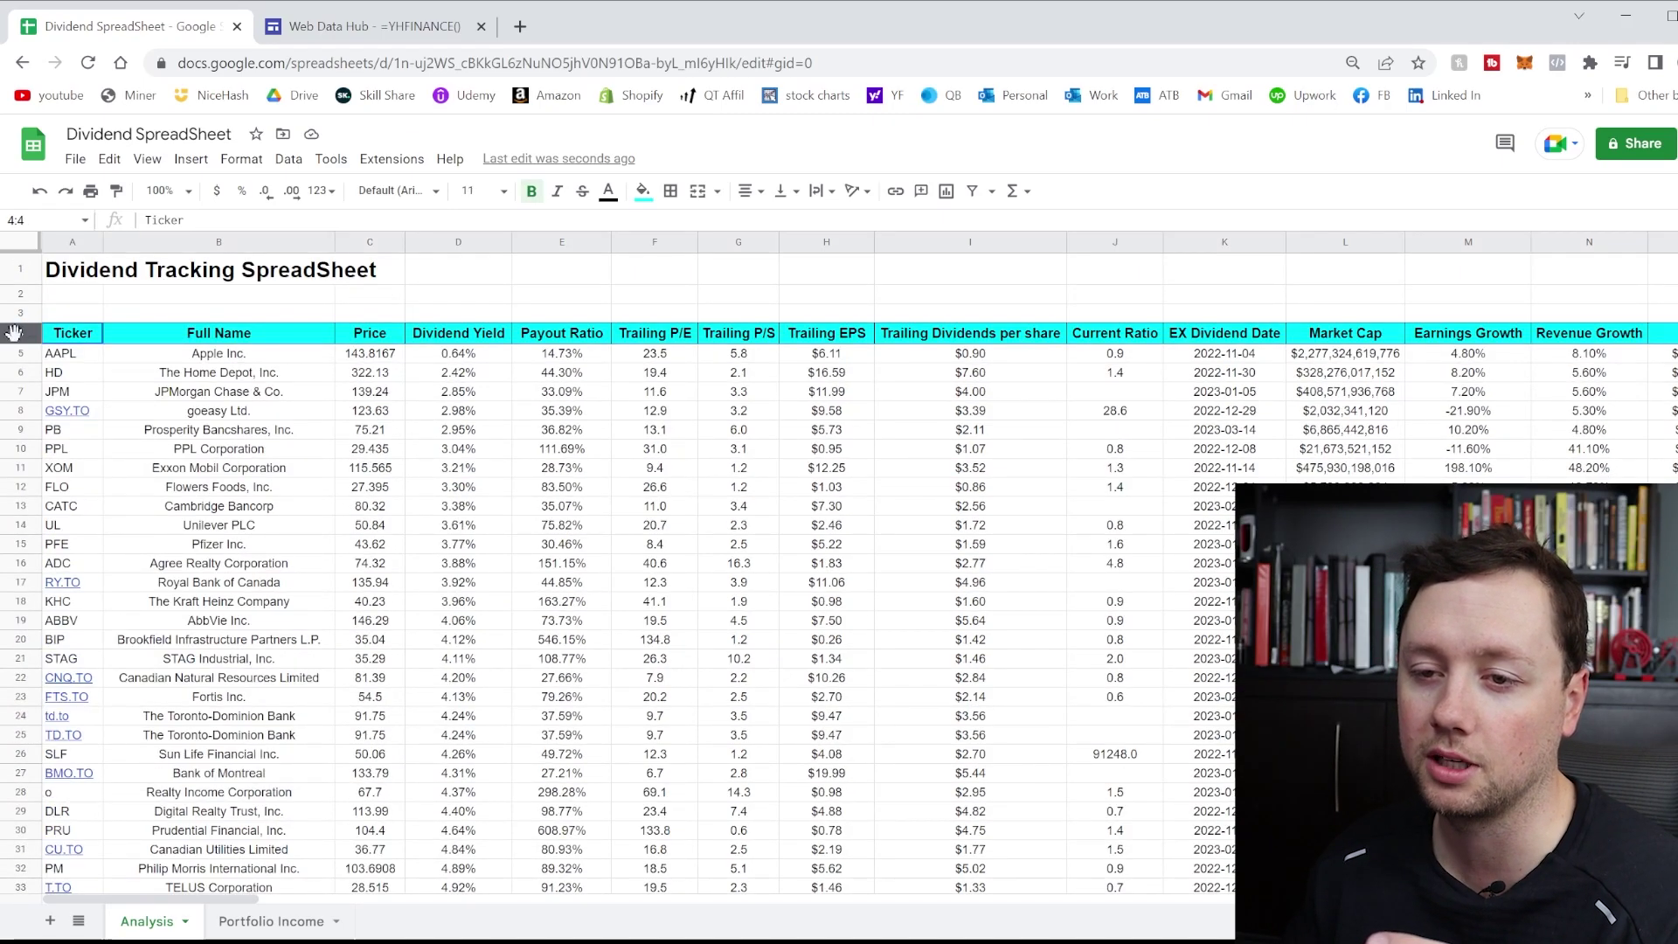
pyautogui.moveTo(17, 357)
pyautogui.mouseDown()
pyautogui.moveTo(18, 586)
pyautogui.moveTo(18, 332)
pyautogui.mouseUp()
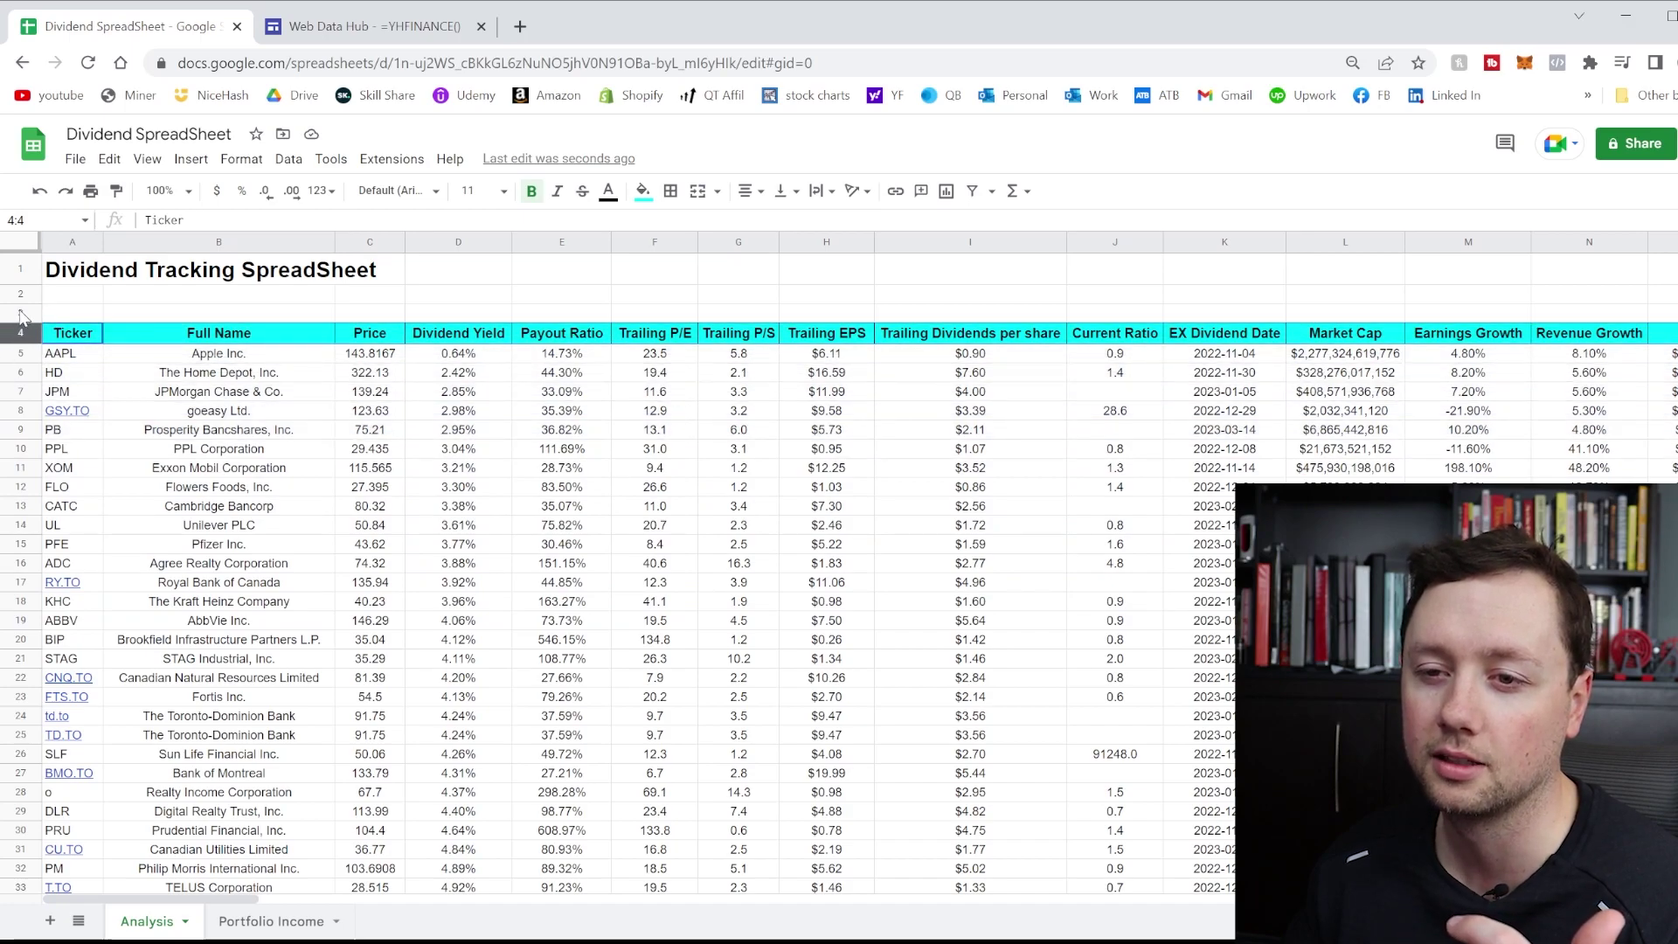
pyautogui.scroll(-3, 148, 463)
pyautogui.hotkey('ctrl', 'z')
pyautogui.moveTo(13, 333); pyautogui.dragTo(1228, 435)
pyautogui.scroll(10, 612, 568)
# Apply Data > Create a filter to the selected dividend table
pyautogui.click(241, 159)
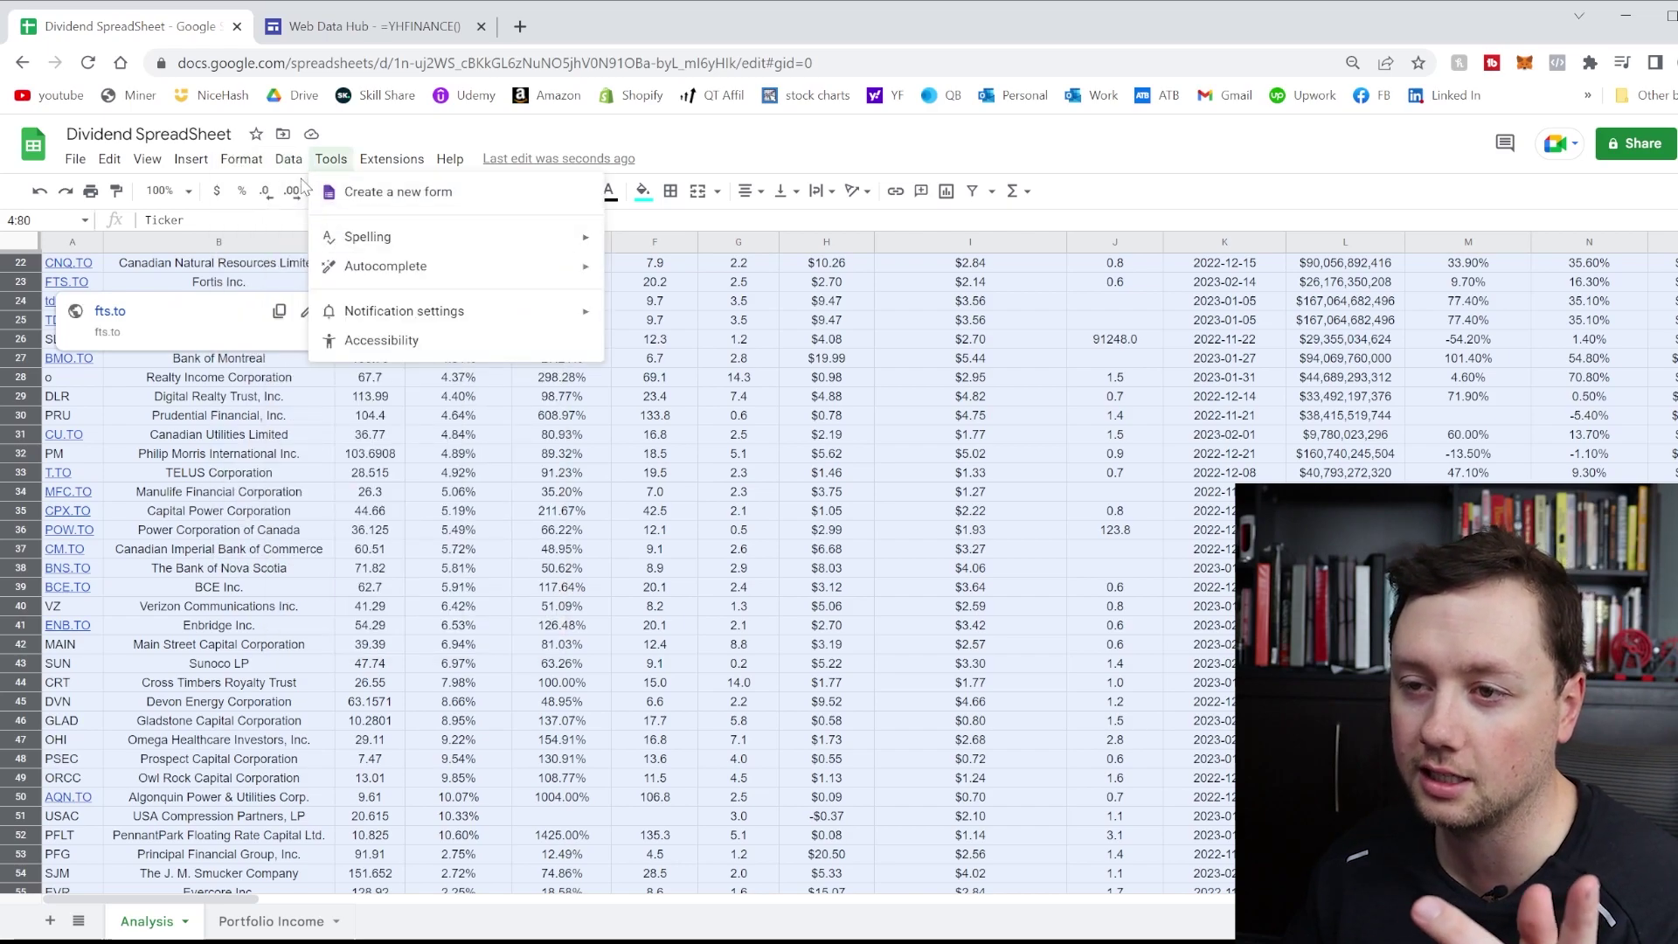
pyautogui.moveTo(282, 166)
pyautogui.click(336, 266)
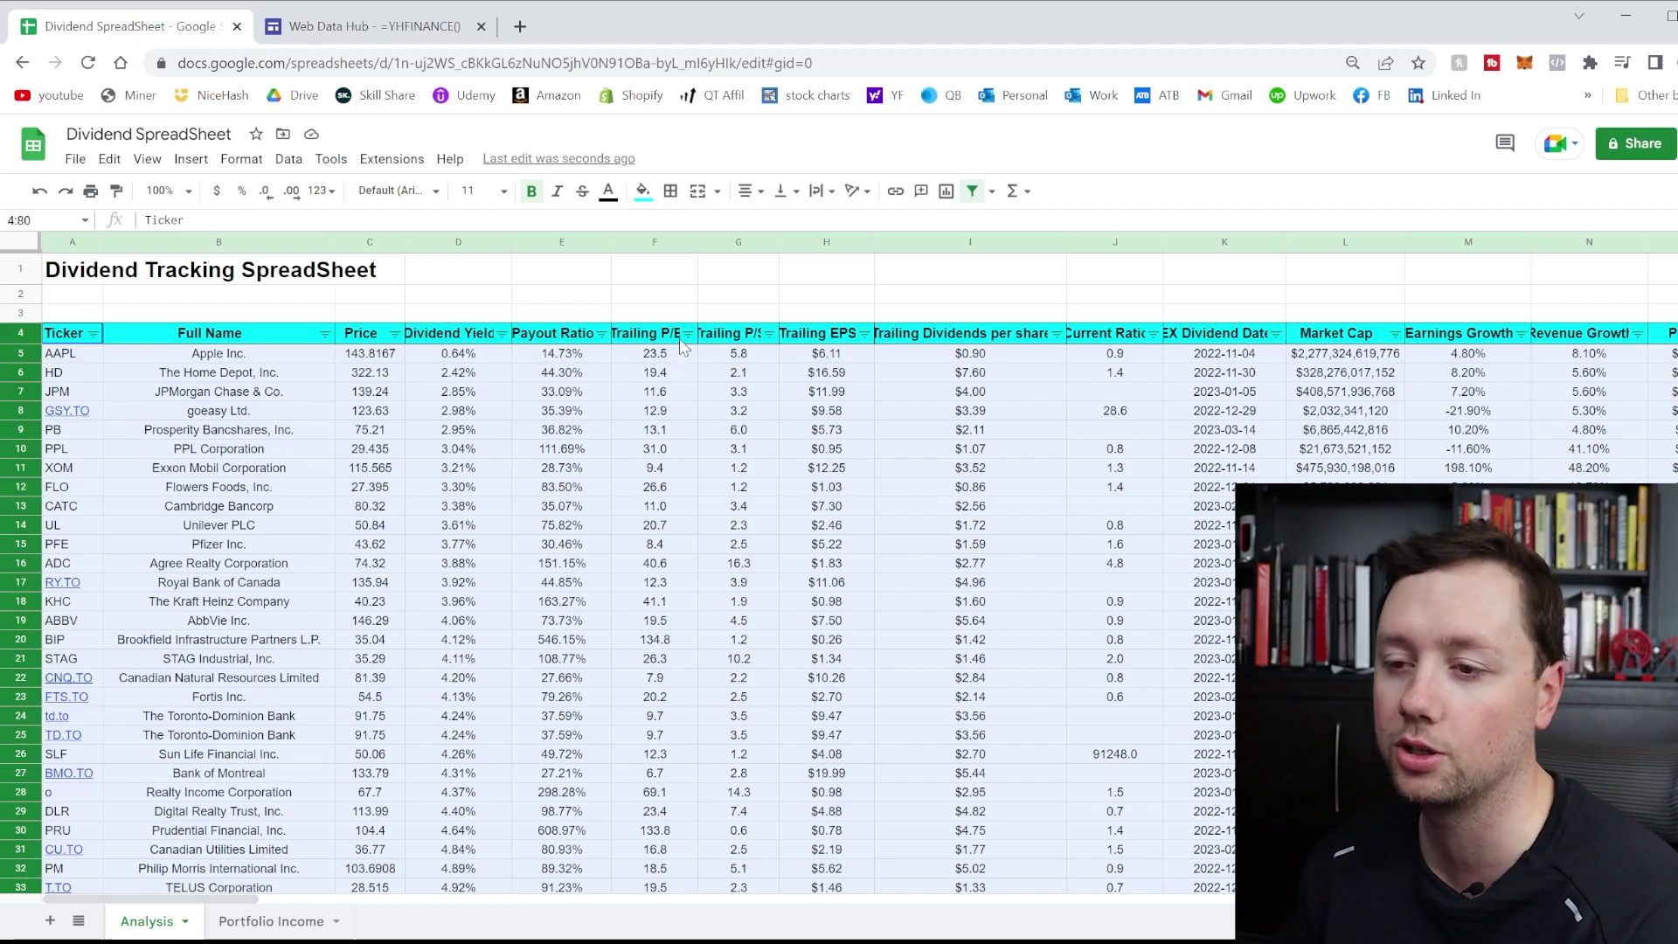
# Filter the Dividend Yield column to values greater than 3%
pyautogui.click(499, 294)
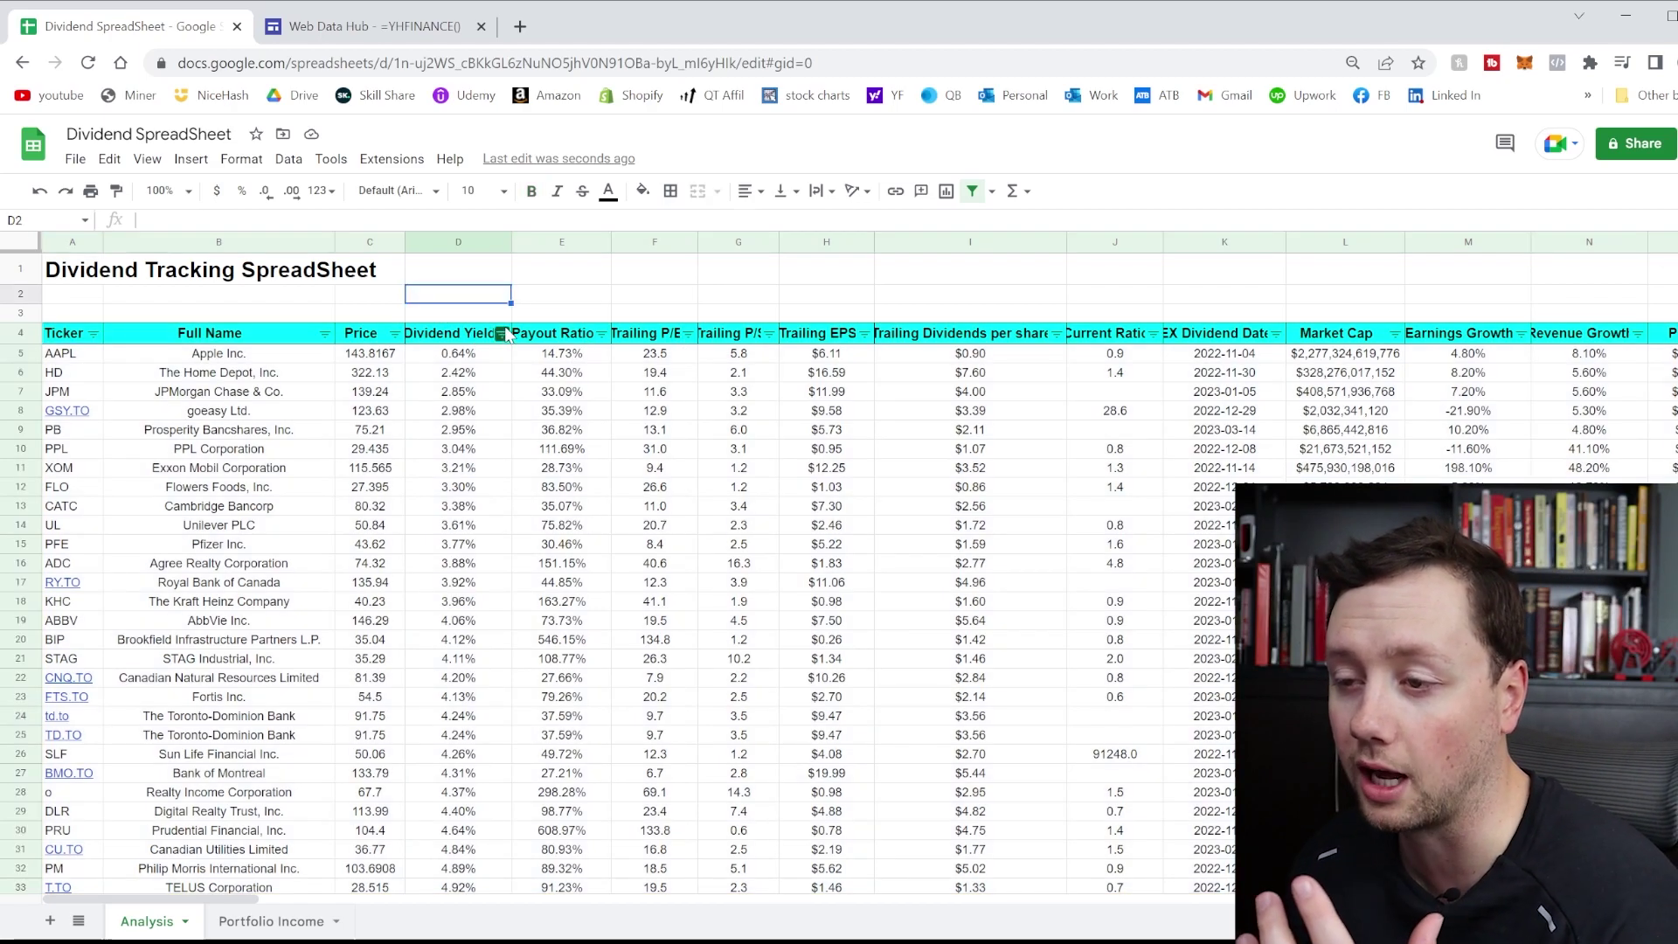
pyautogui.click(502, 333)
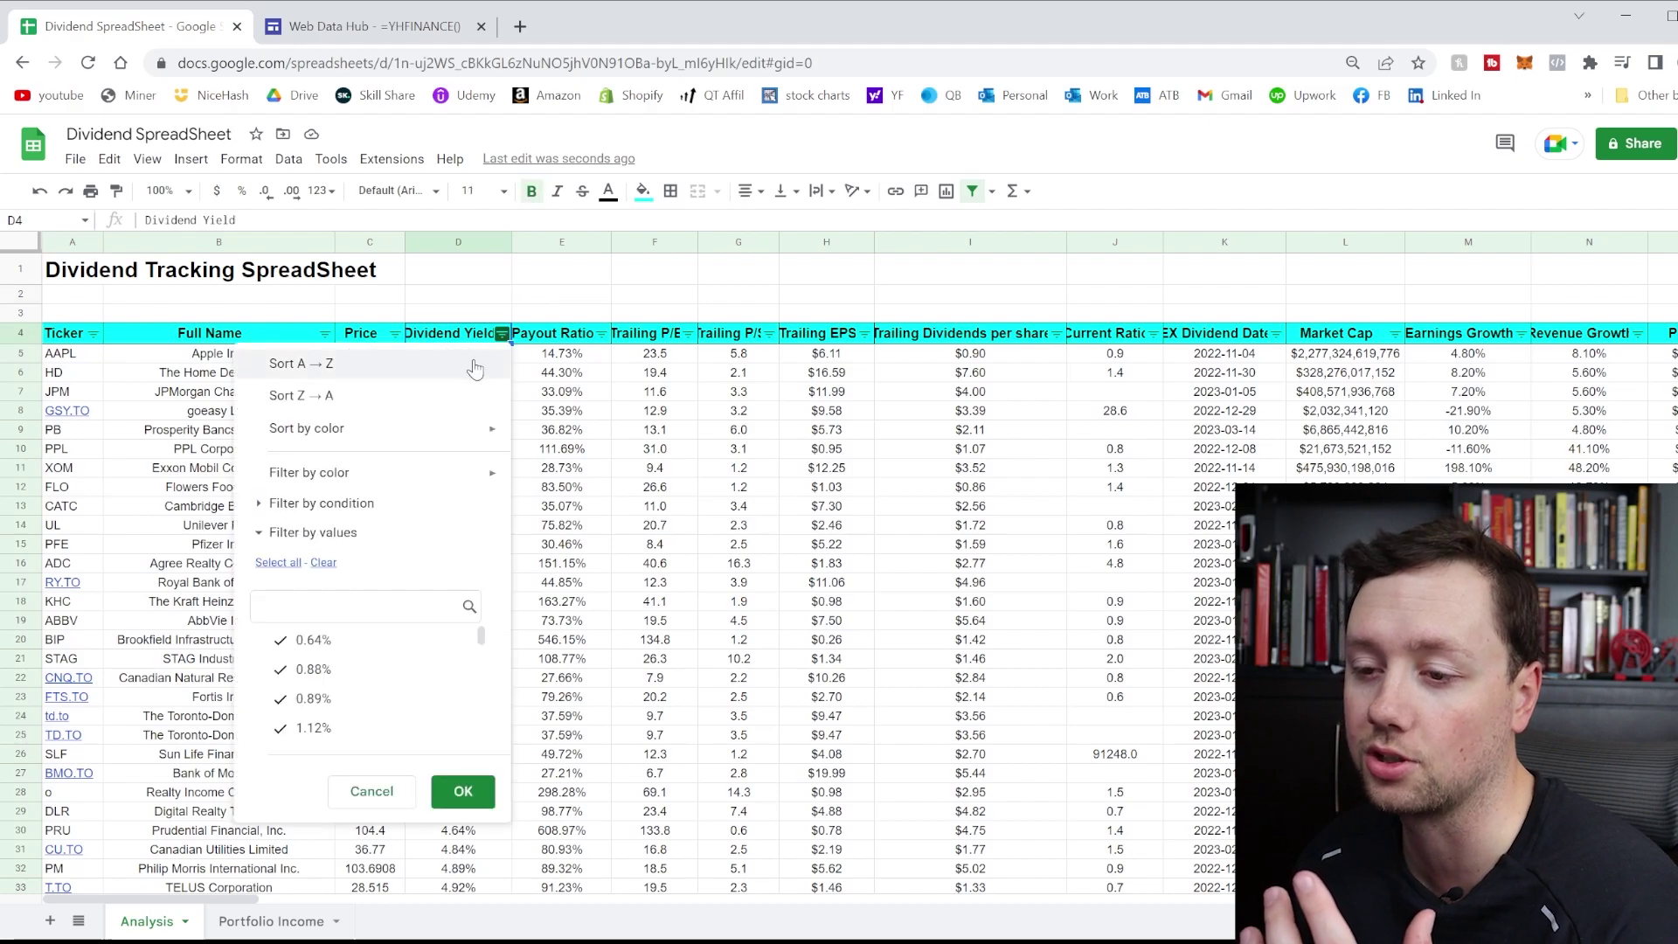
pyautogui.click(348, 506)
pyautogui.click(351, 539)
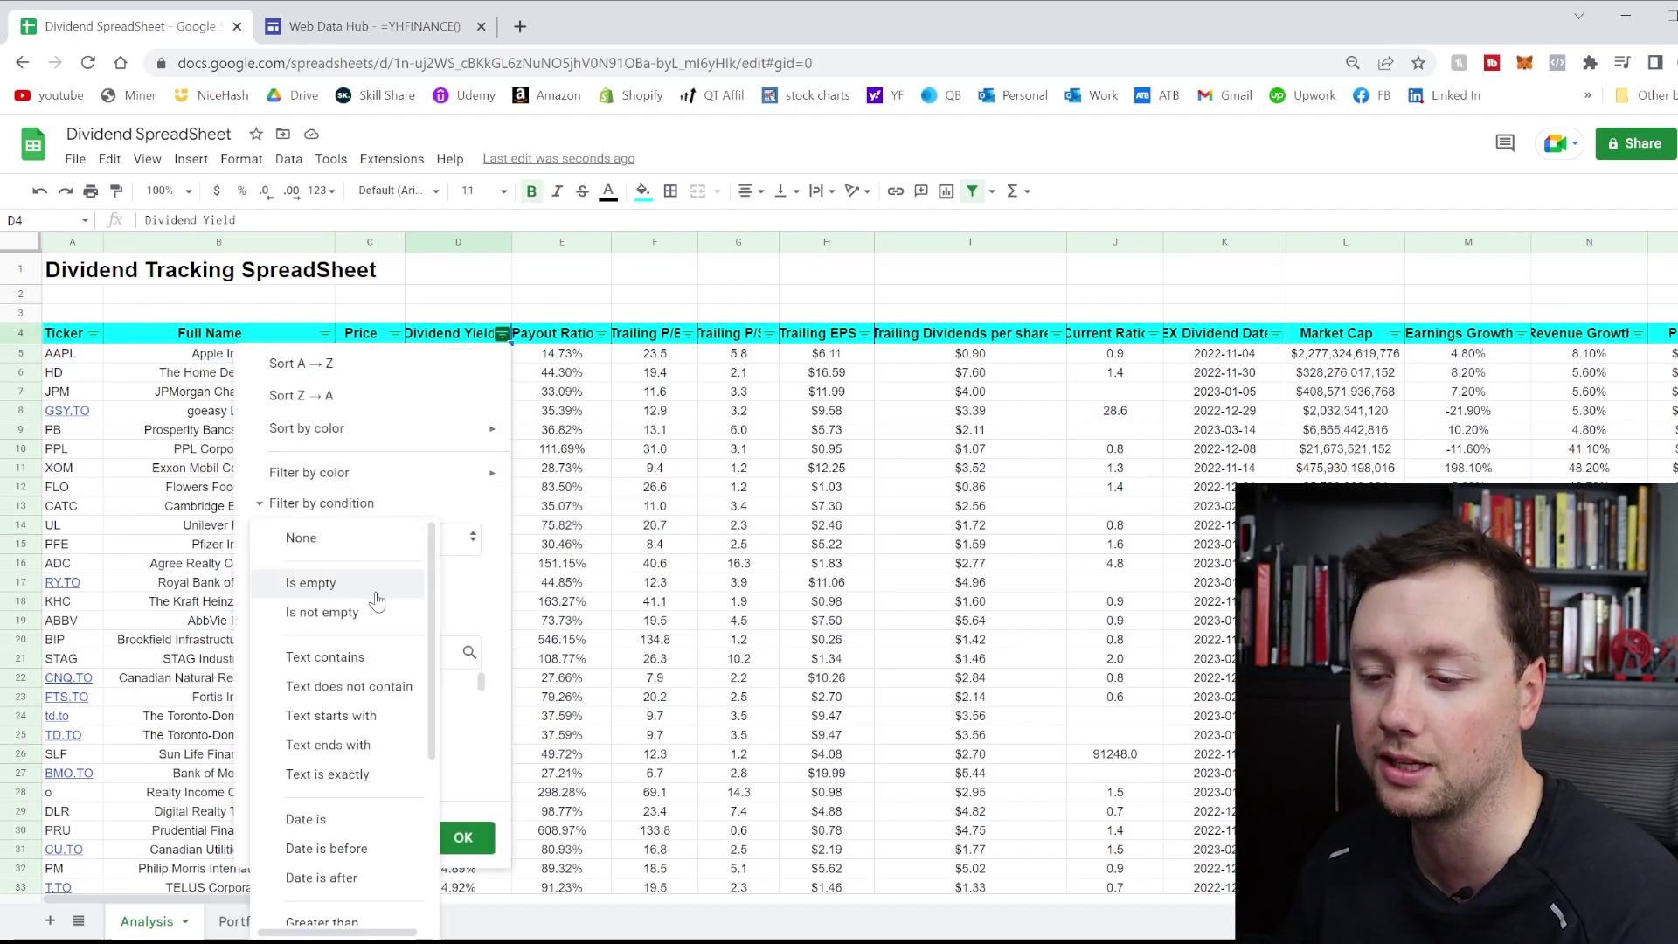
pyautogui.scroll(-3, 325, 792)
pyautogui.scroll(3, 325, 791)
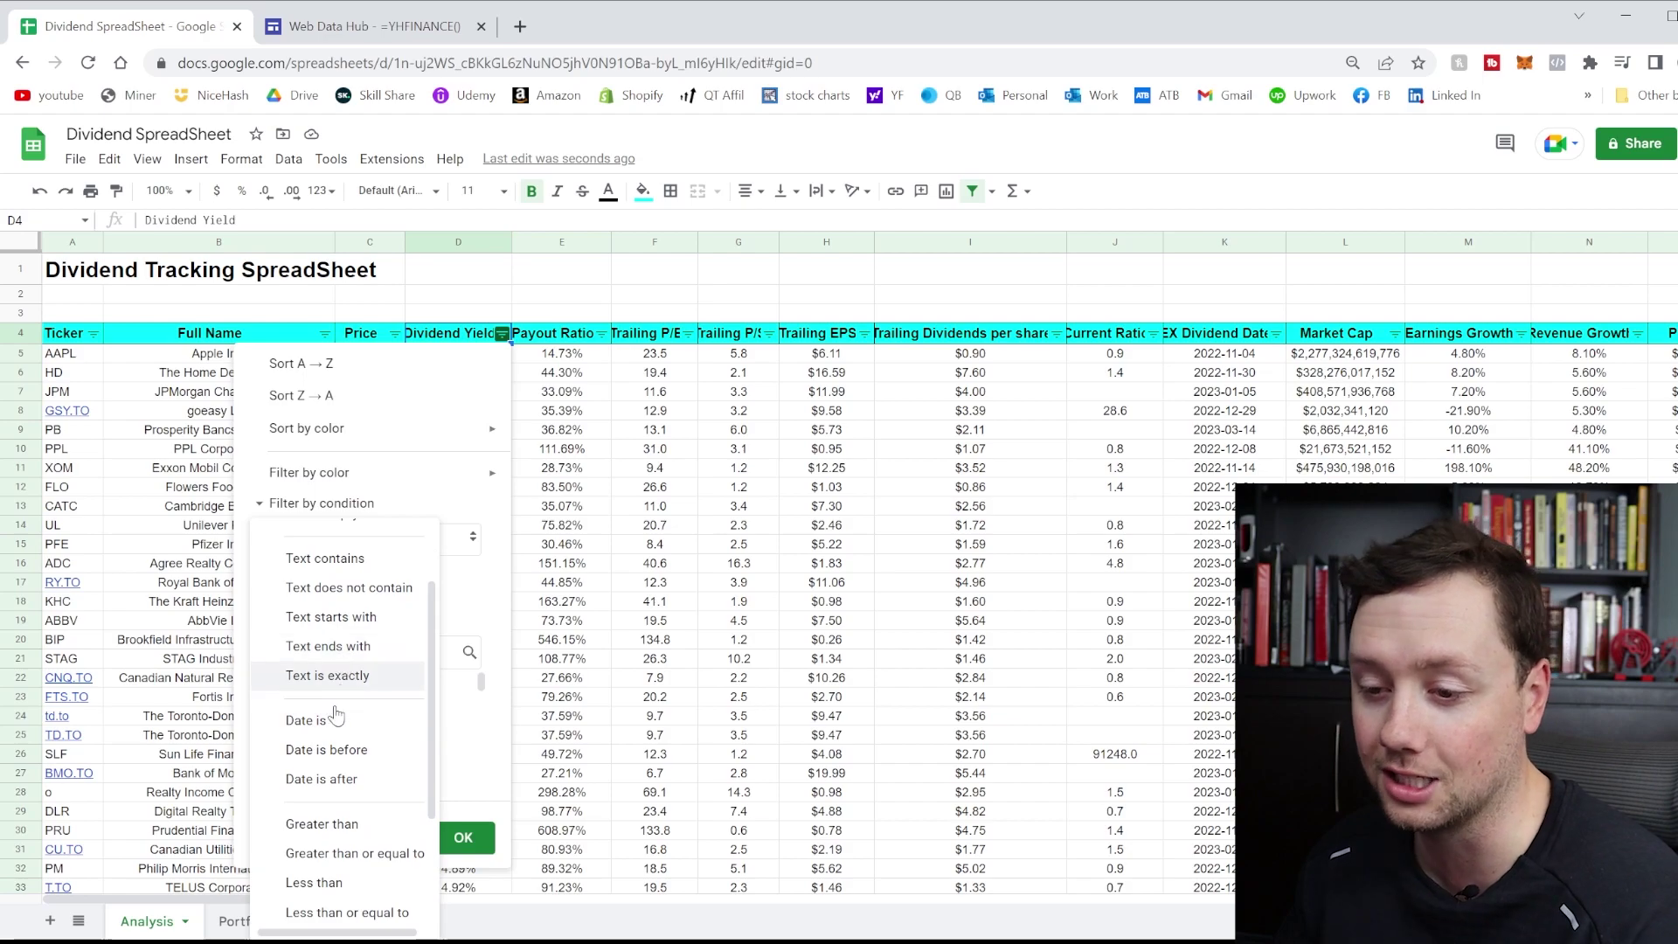
pyautogui.click(332, 817)
pyautogui.click(328, 583)
pyautogui.write('3')
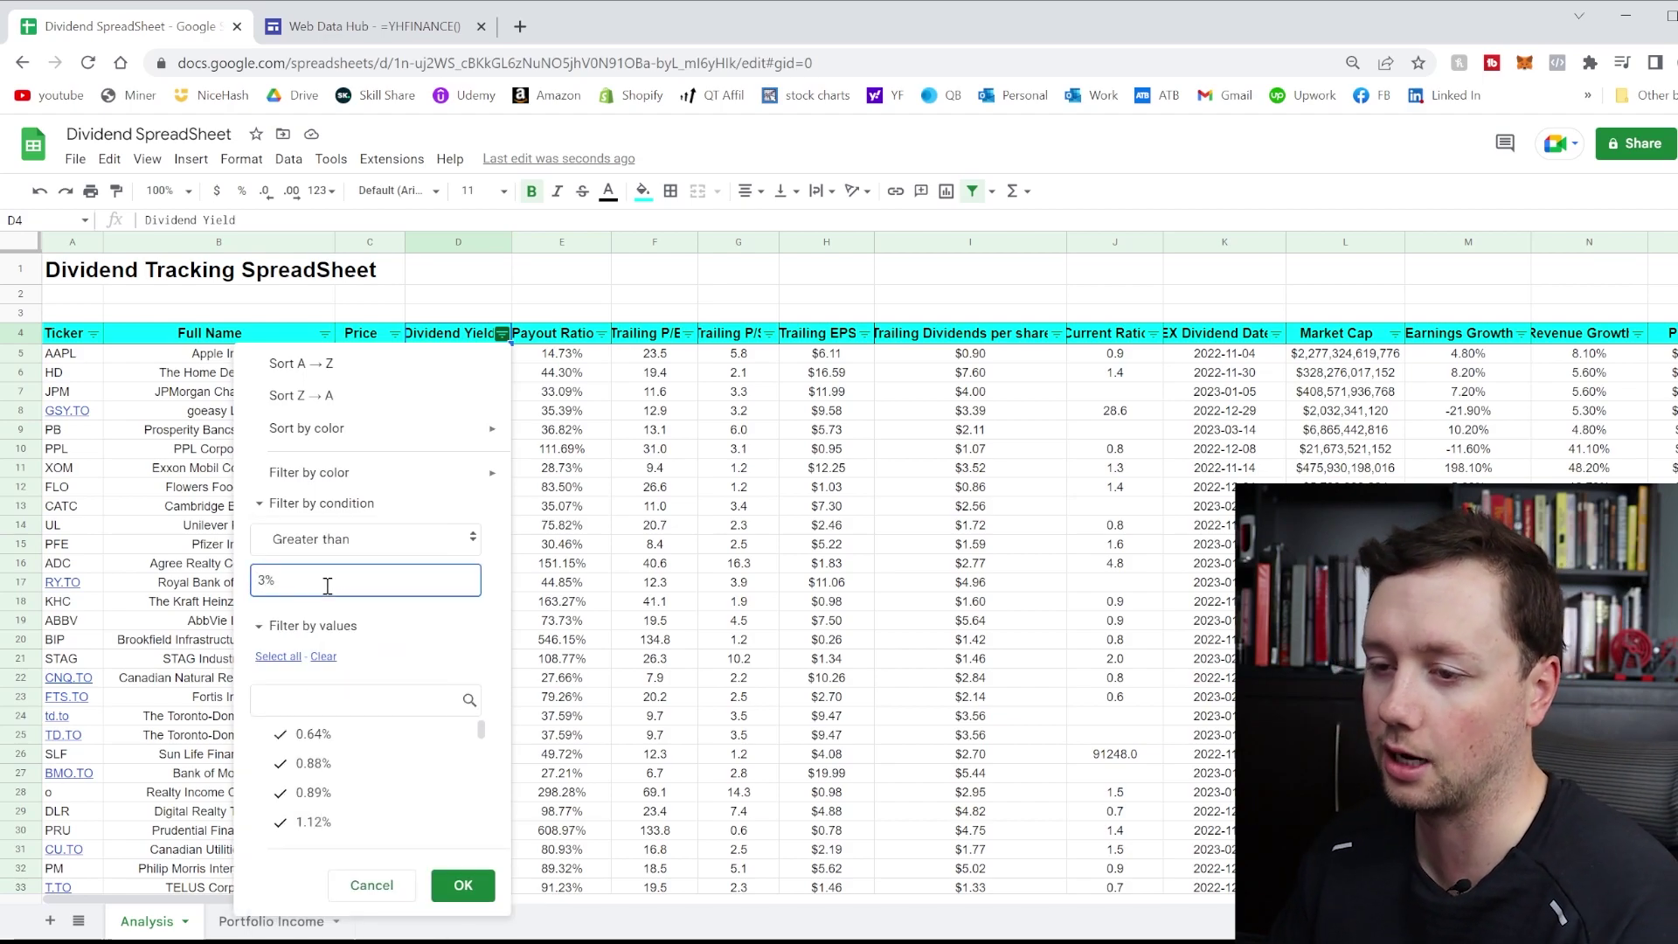
pyautogui.click(462, 886)
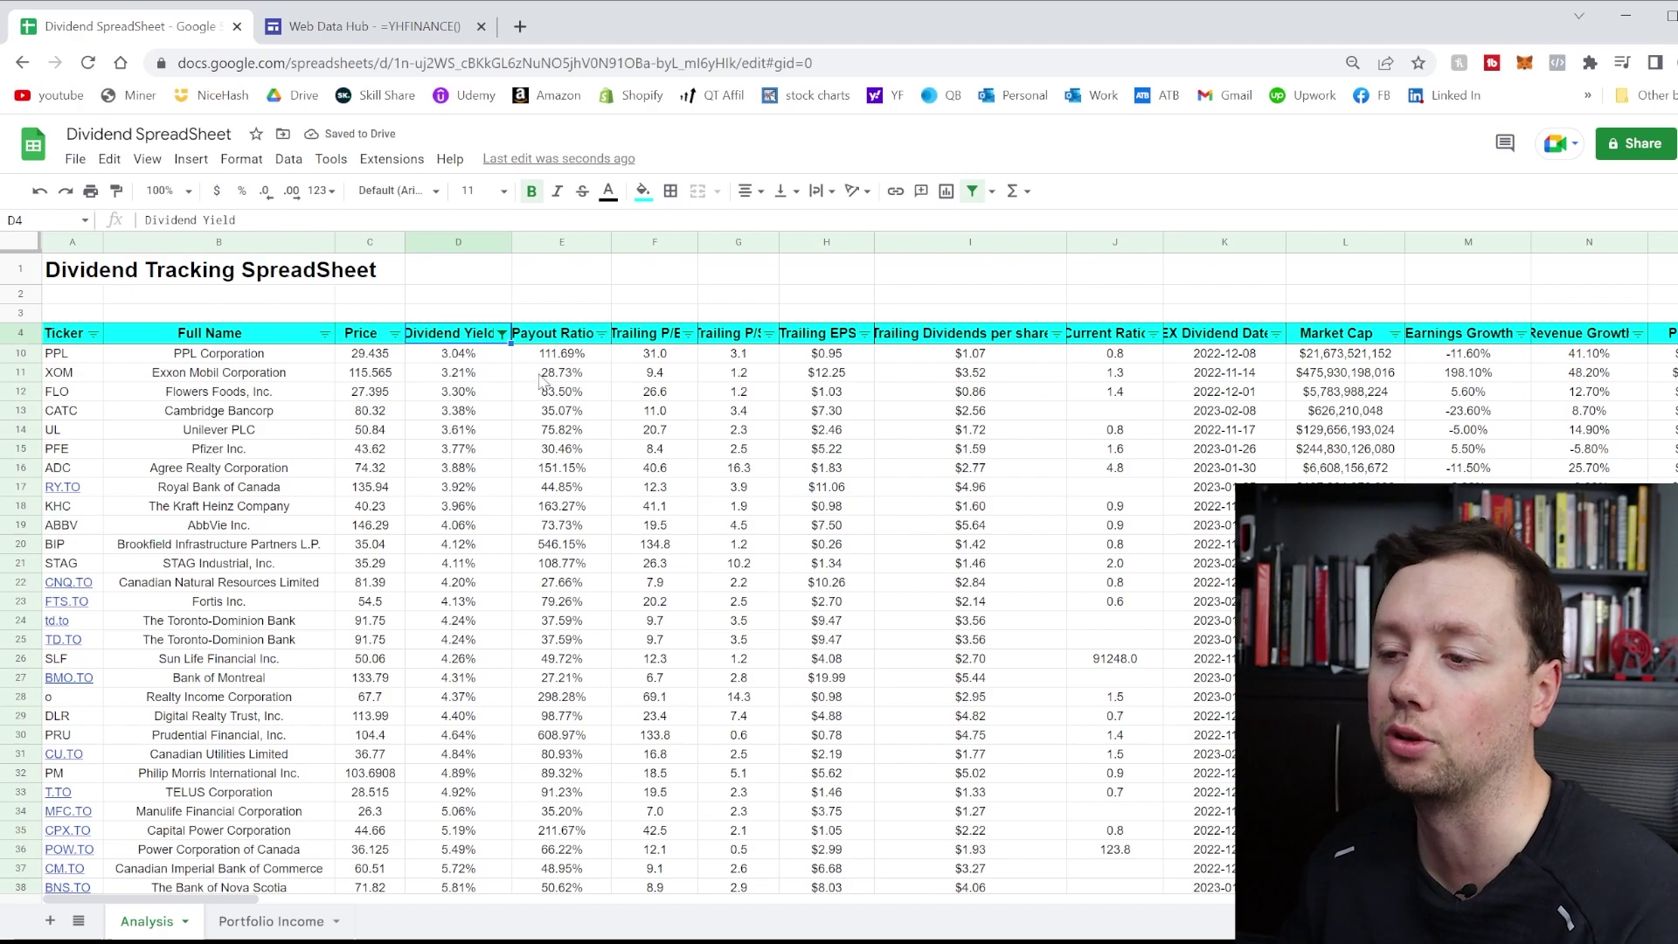
# Filter the Payout Ratio column to values less than 60%
pyautogui.click(601, 333)
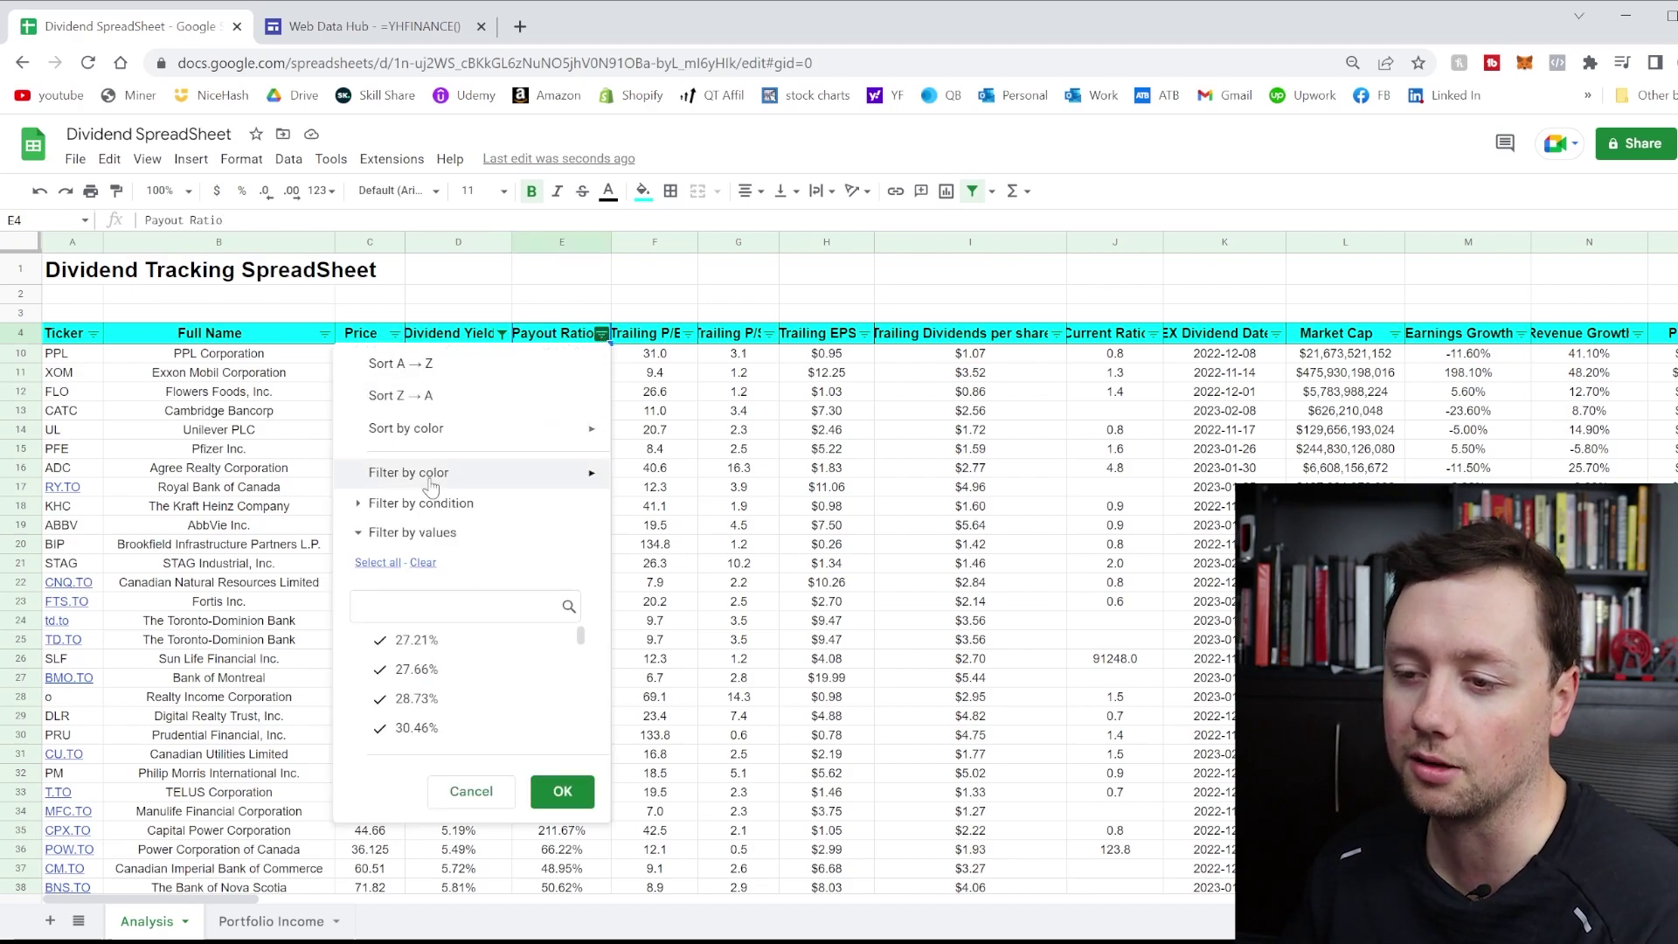
pyautogui.click(379, 506)
pyautogui.click(404, 542)
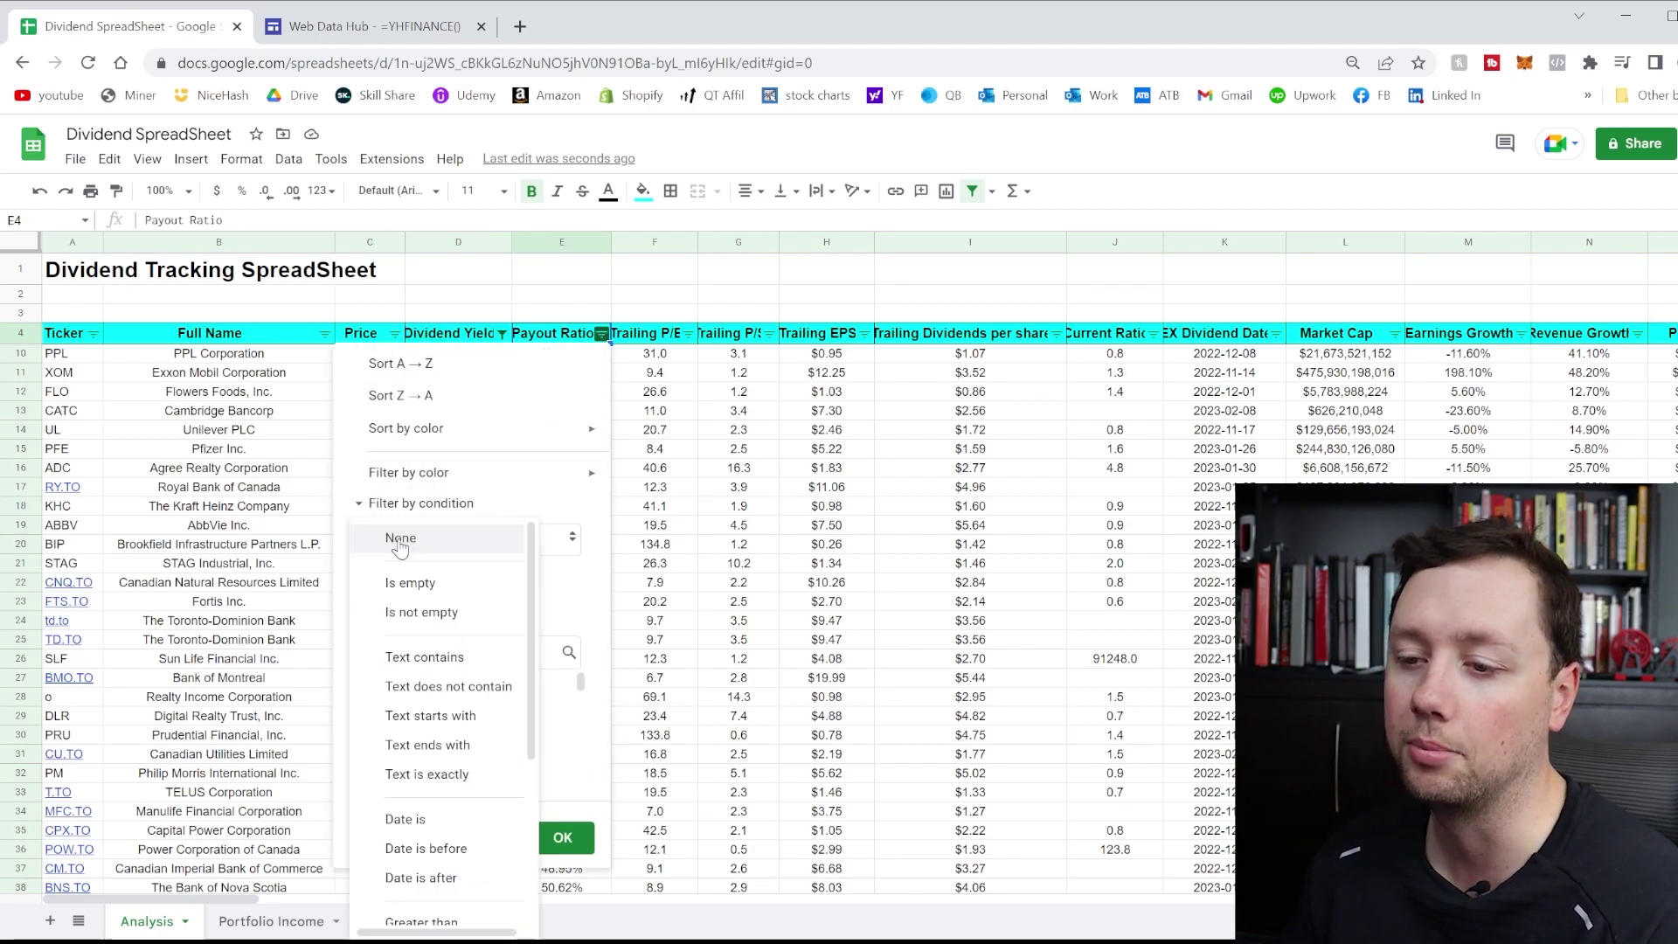
pyautogui.scroll(-3, 459, 770)
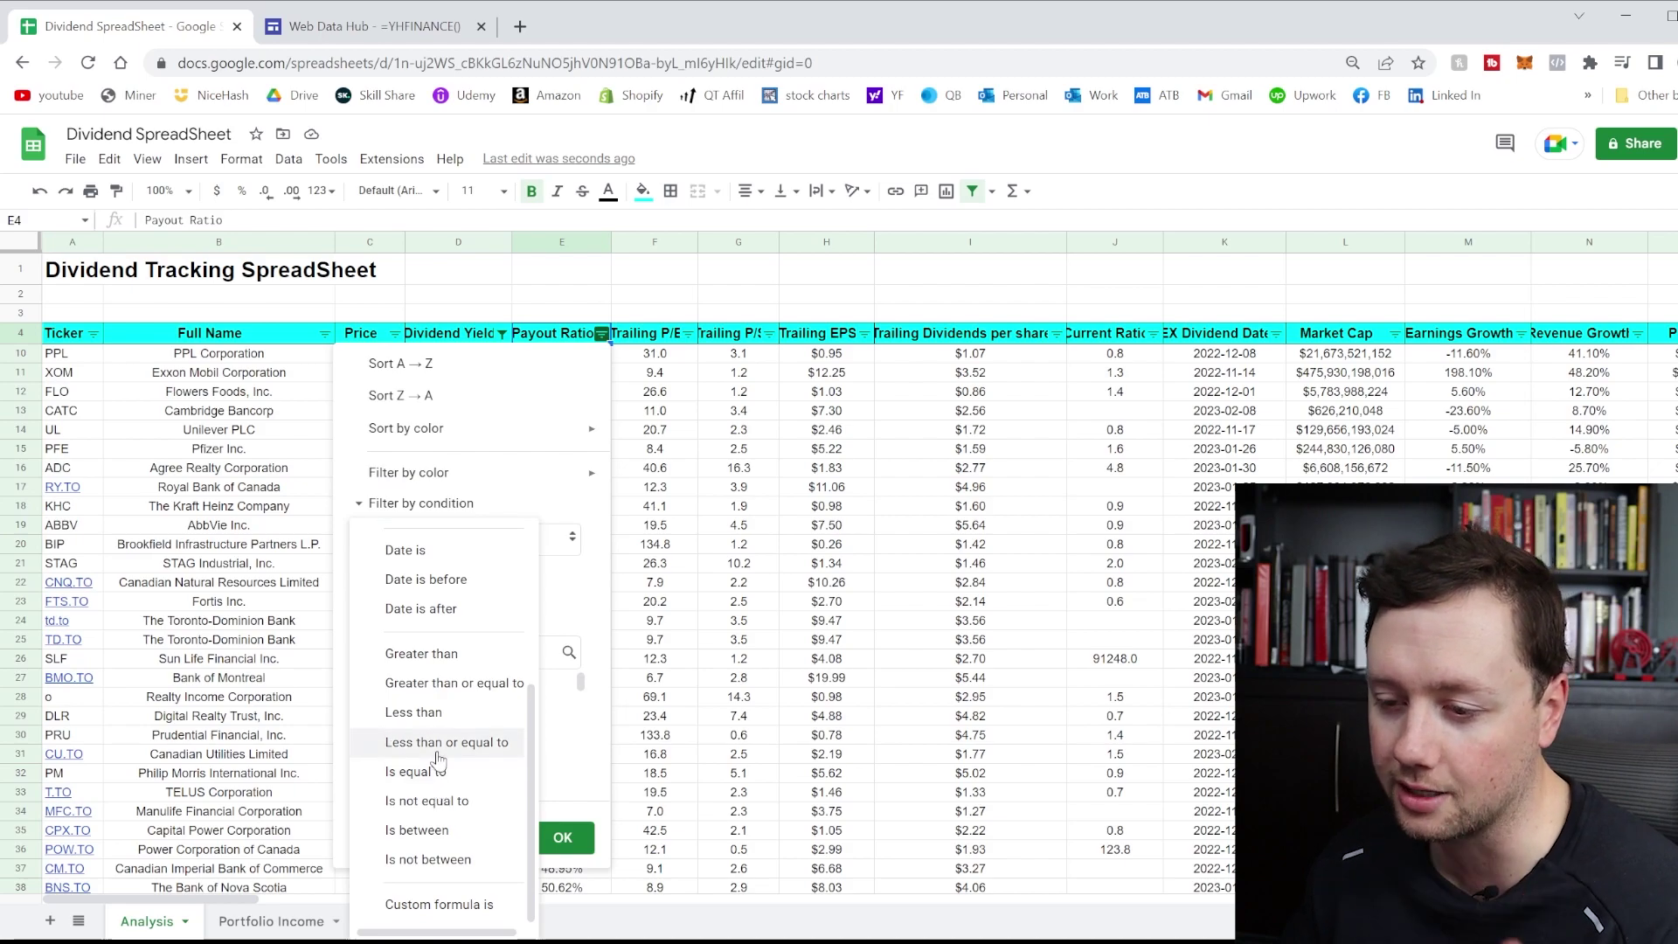
pyautogui.click(437, 725)
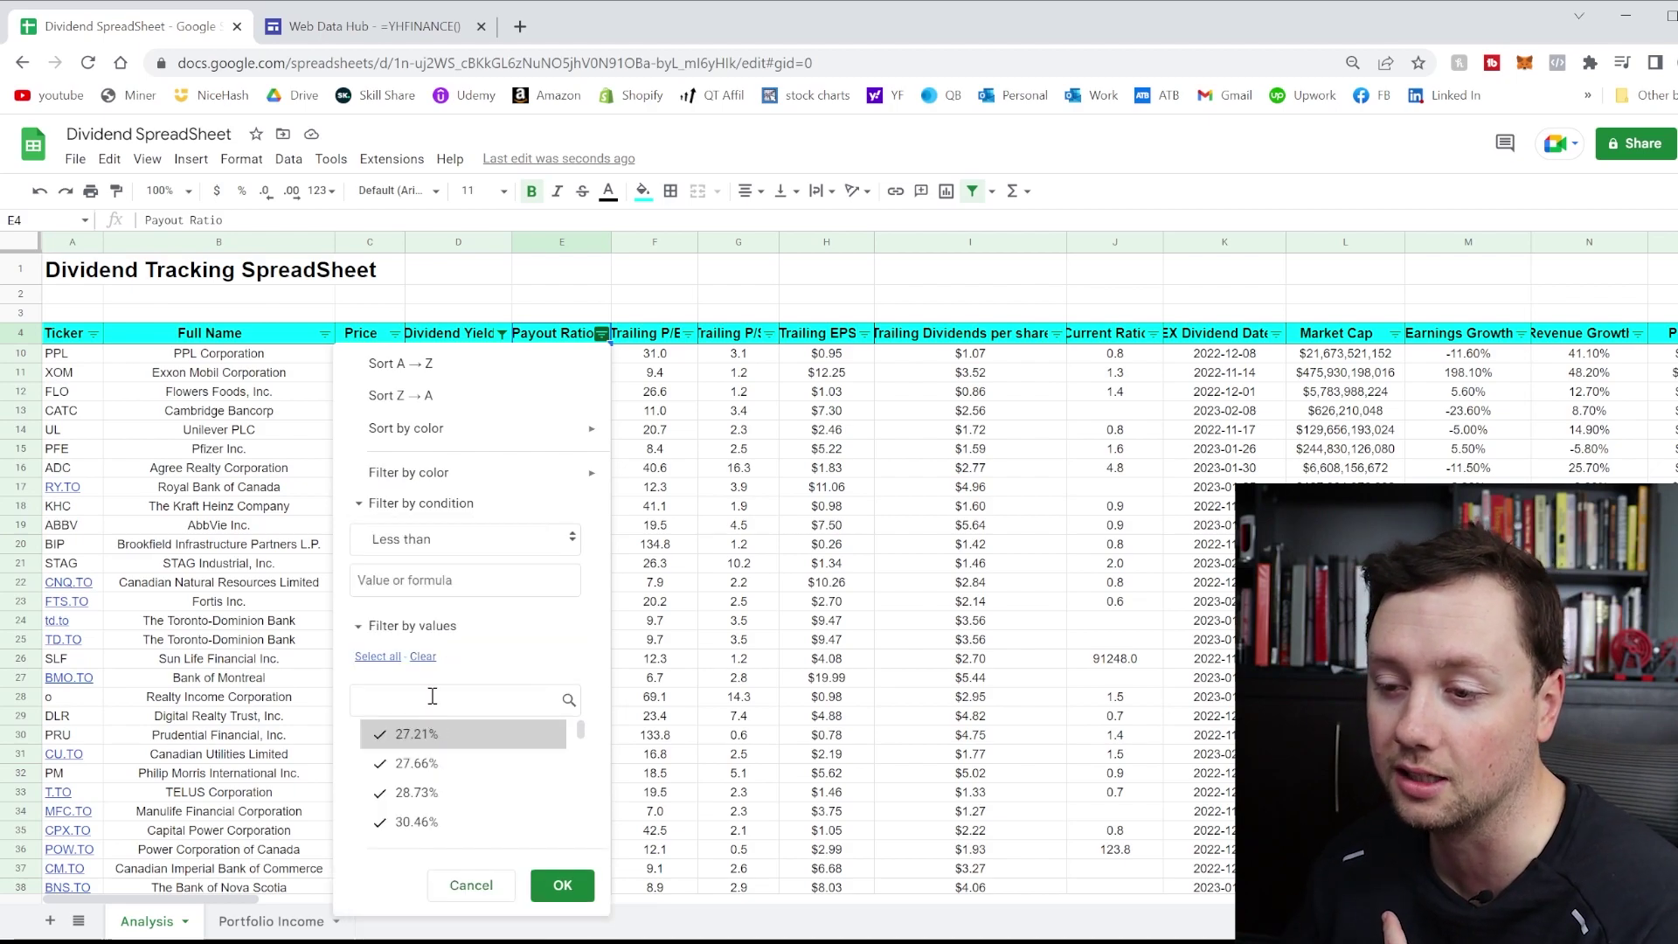
pyautogui.click(433, 581)
pyautogui.write('60')
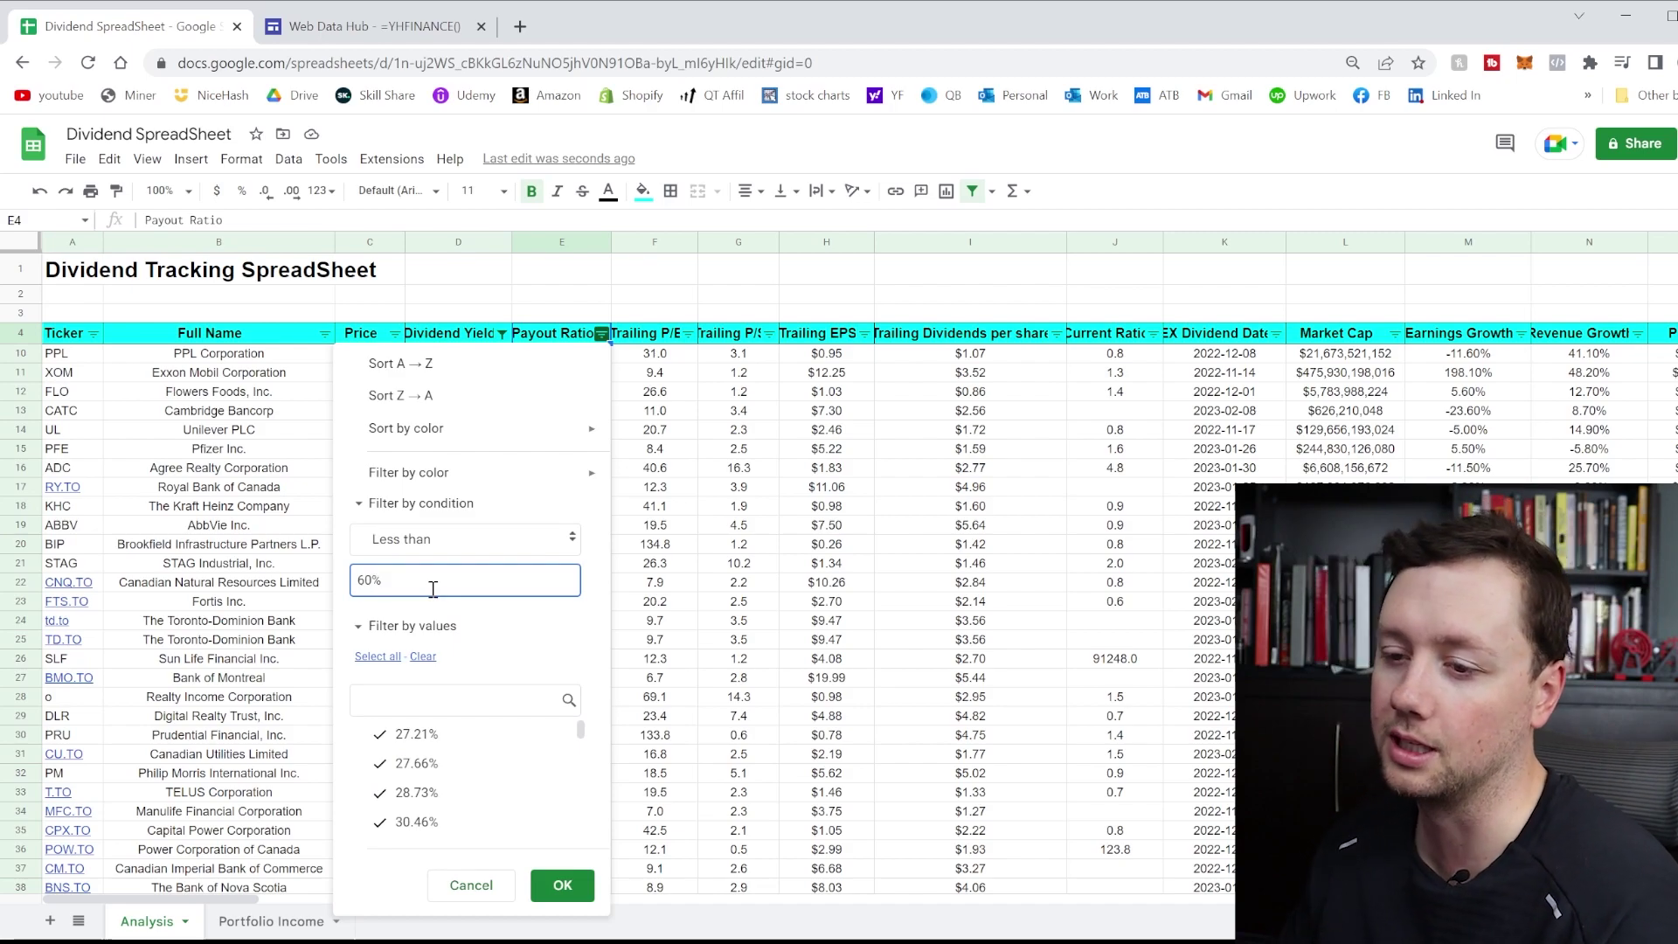
pyautogui.click(561, 885)
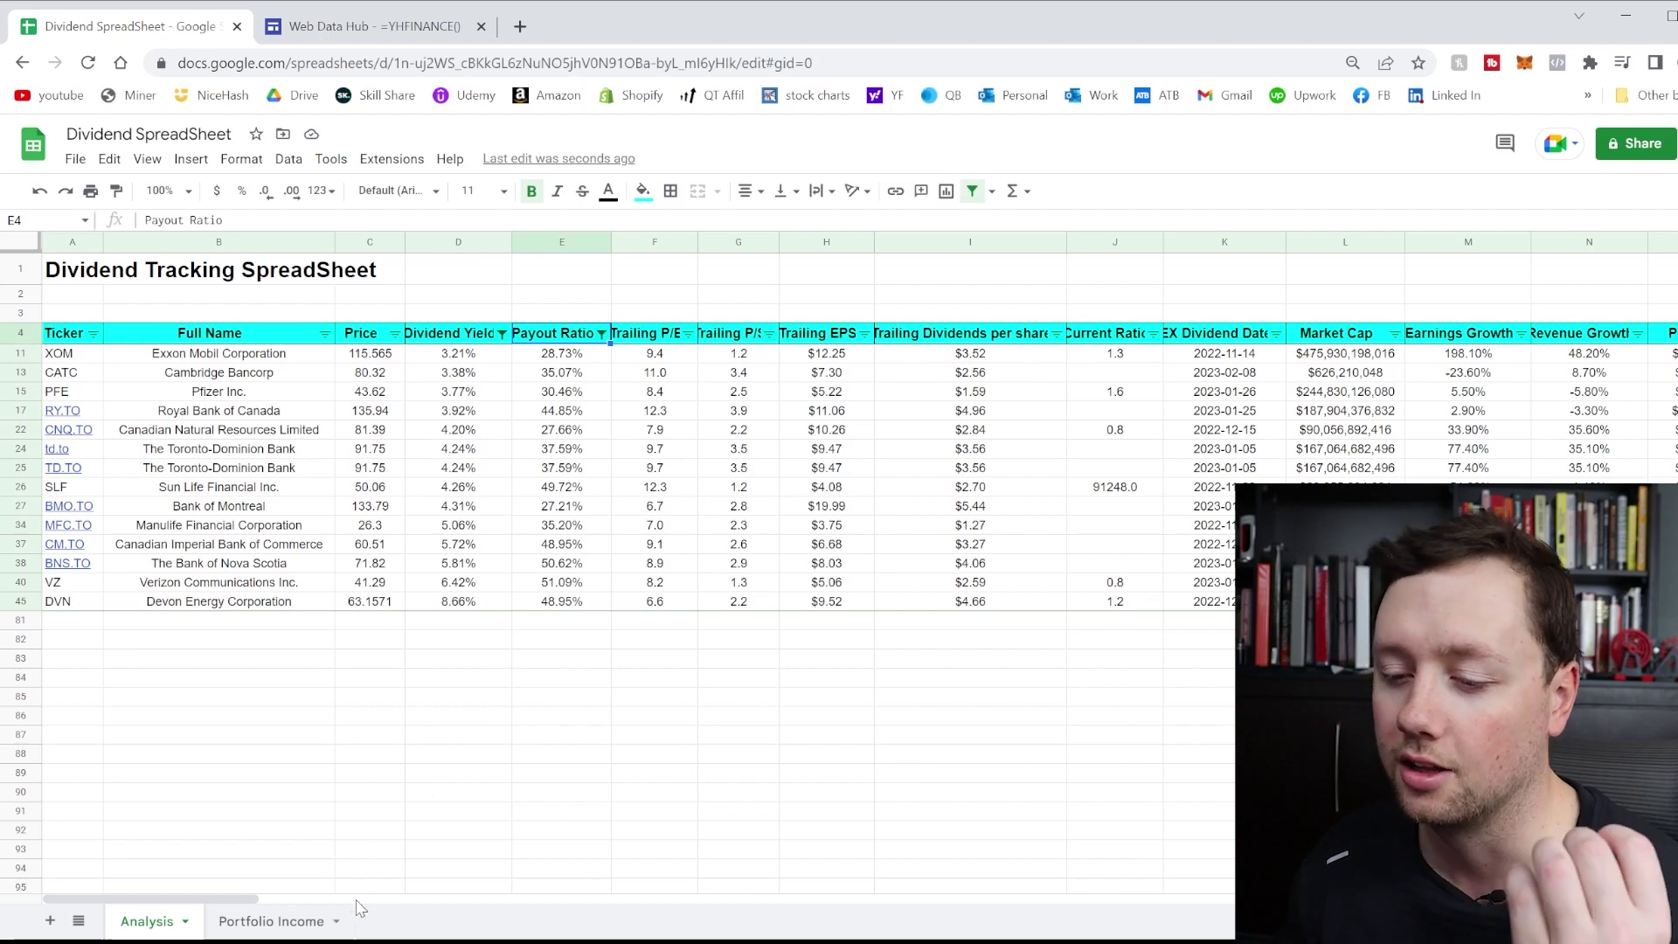
# On the Portfolio Income sheet, enter jnj in A11 and select row 10's shares and formulas
pyautogui.click(270, 922)
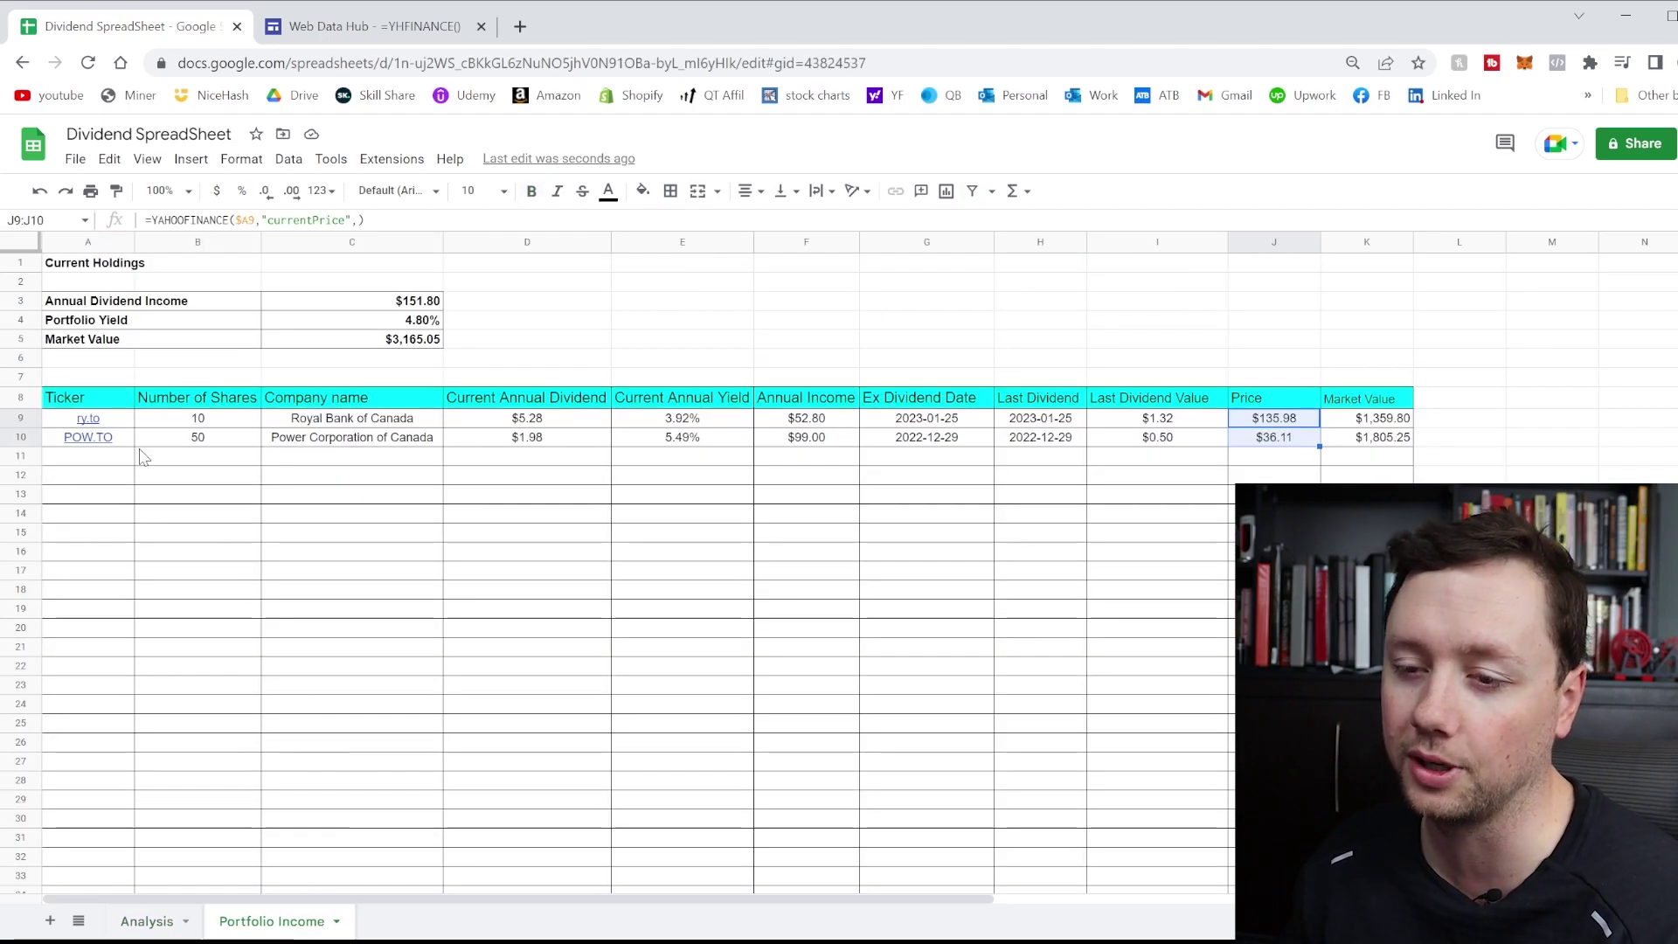
pyautogui.click(93, 461)
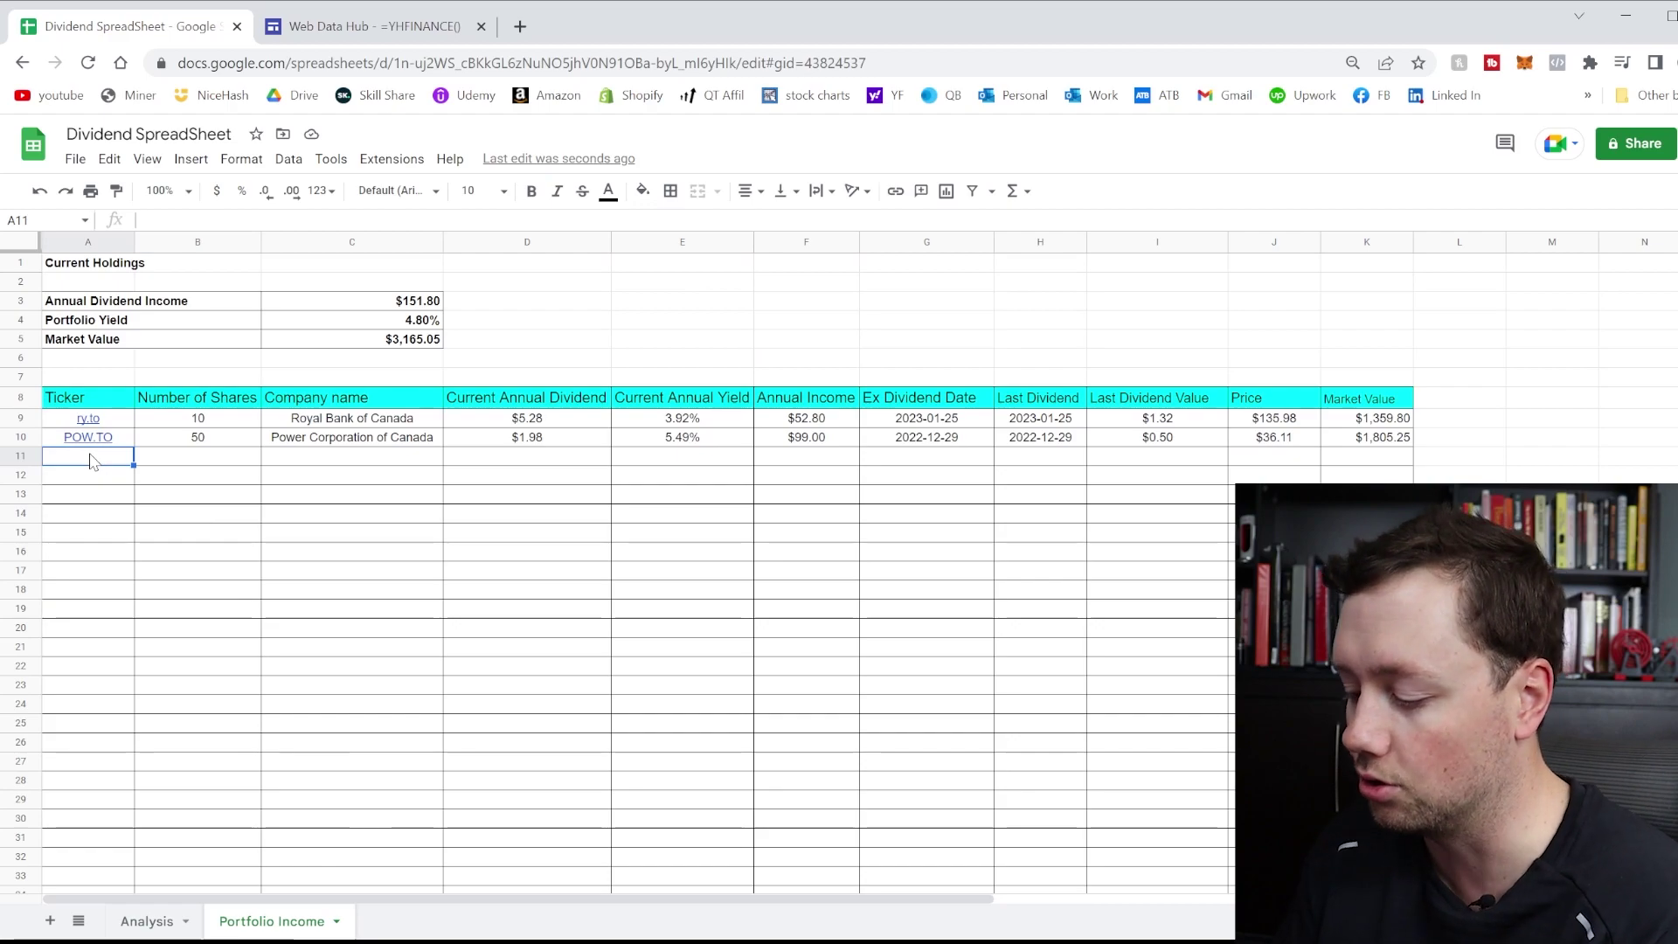
pyautogui.write('jnj')
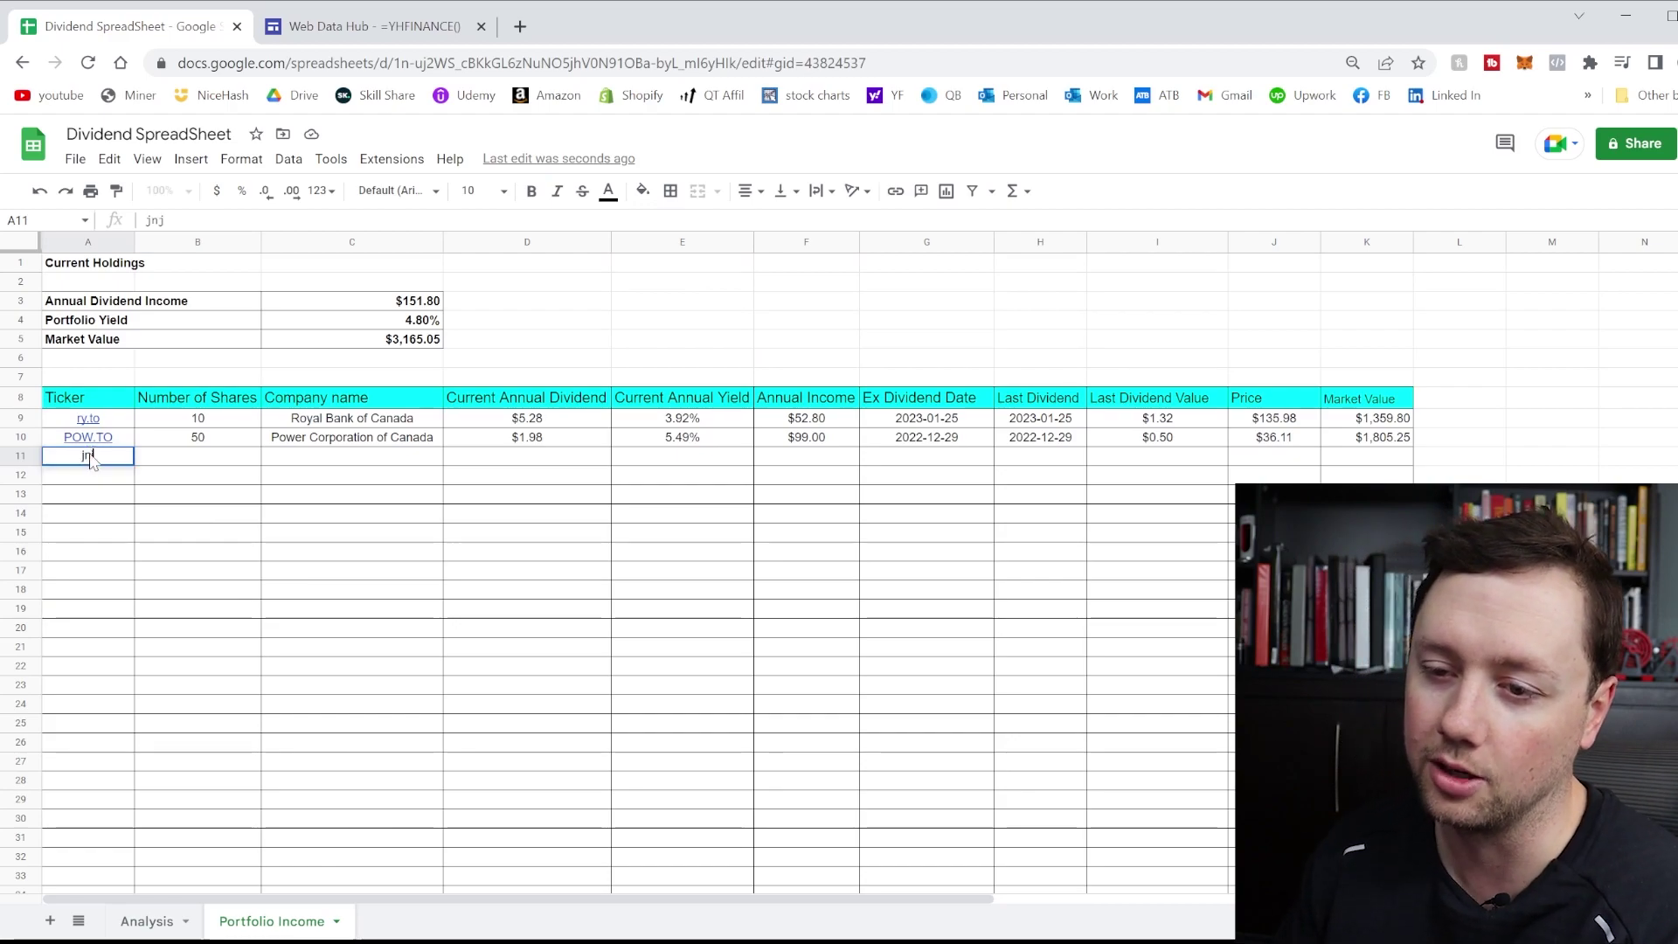
pyautogui.press('Tab')
pyautogui.moveTo(238, 441); pyautogui.dragTo(1409, 458)
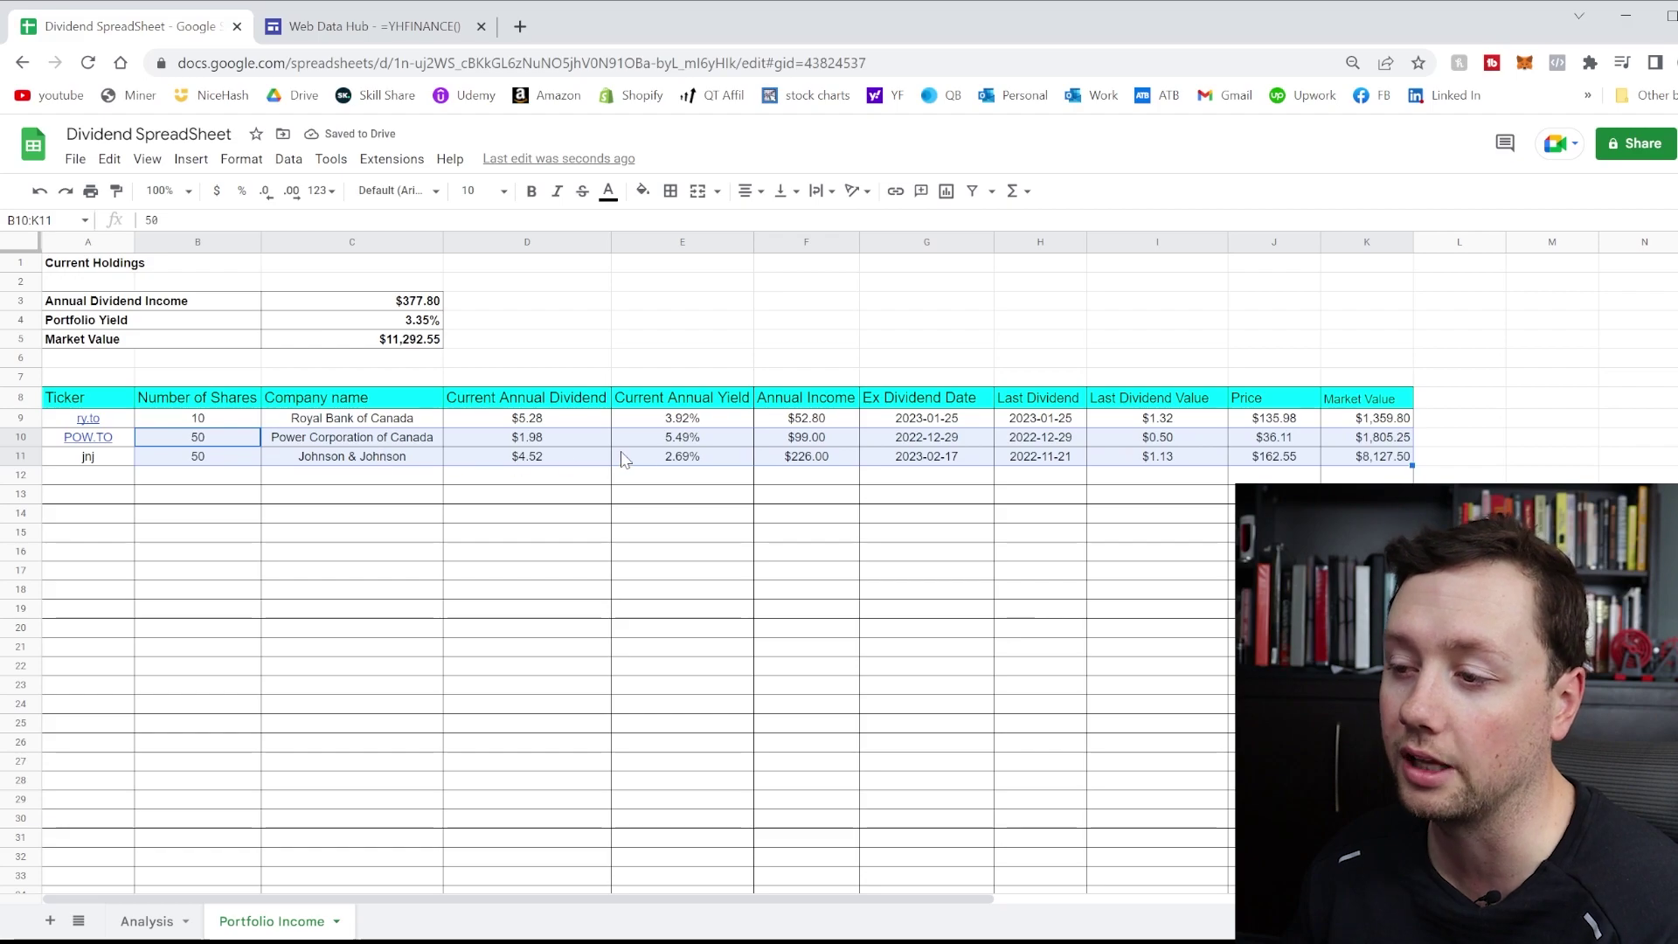
# Set the jnj share count in B11 to 75
pyautogui.click(208, 460)
pyautogui.click(92, 461)
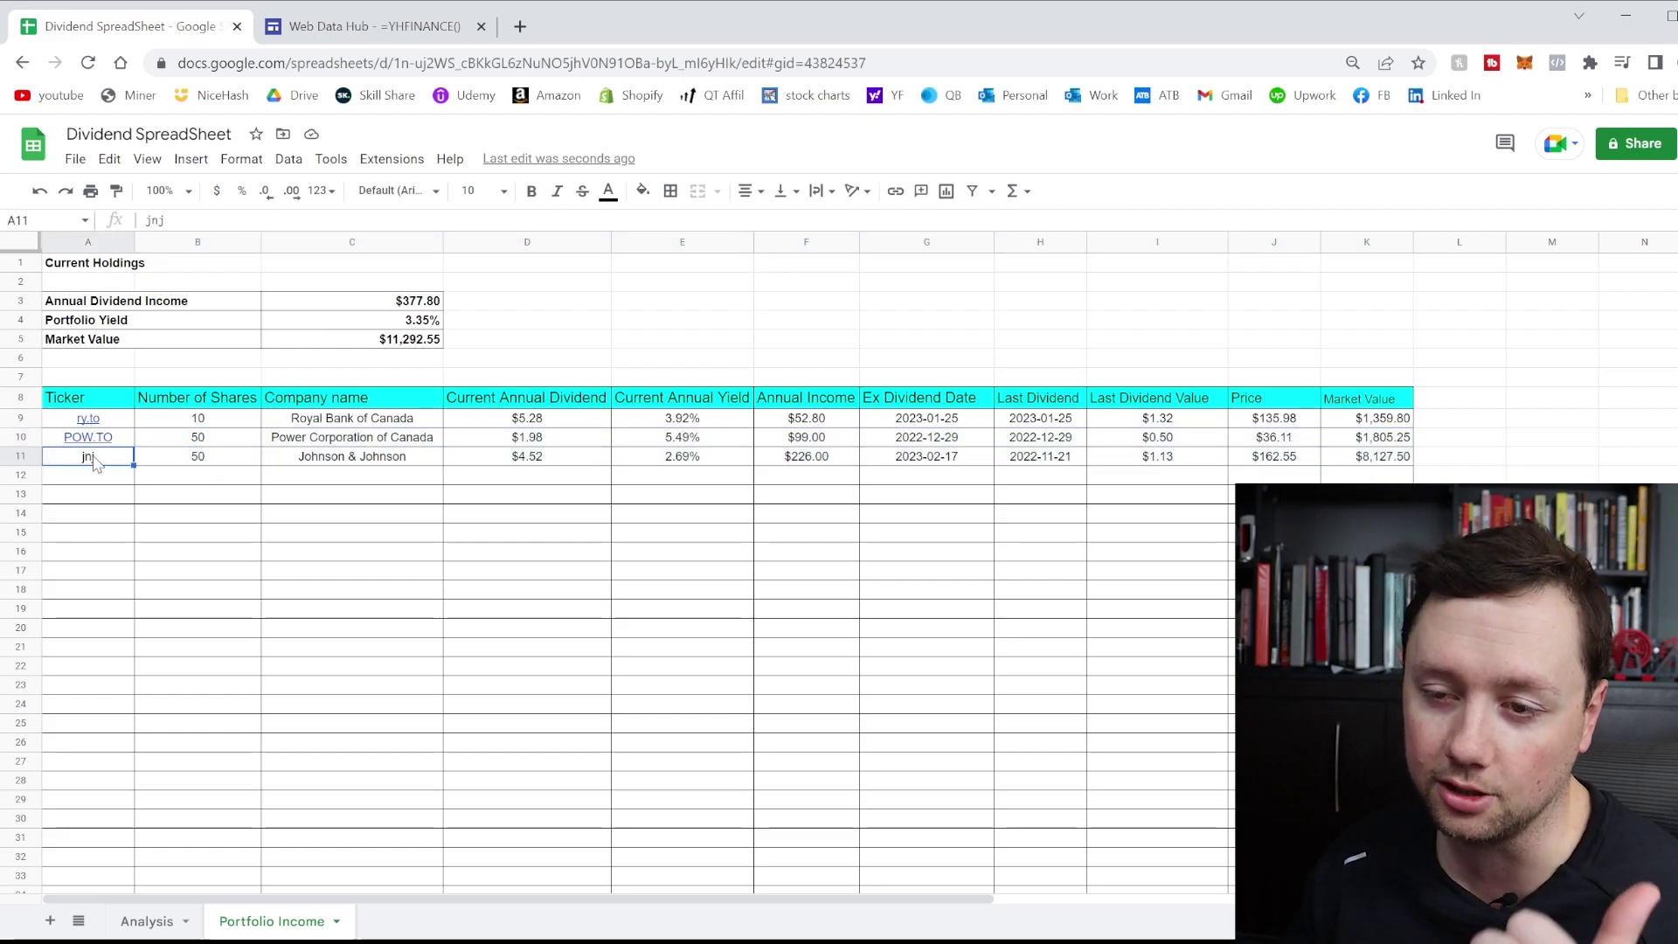
pyautogui.click(226, 461)
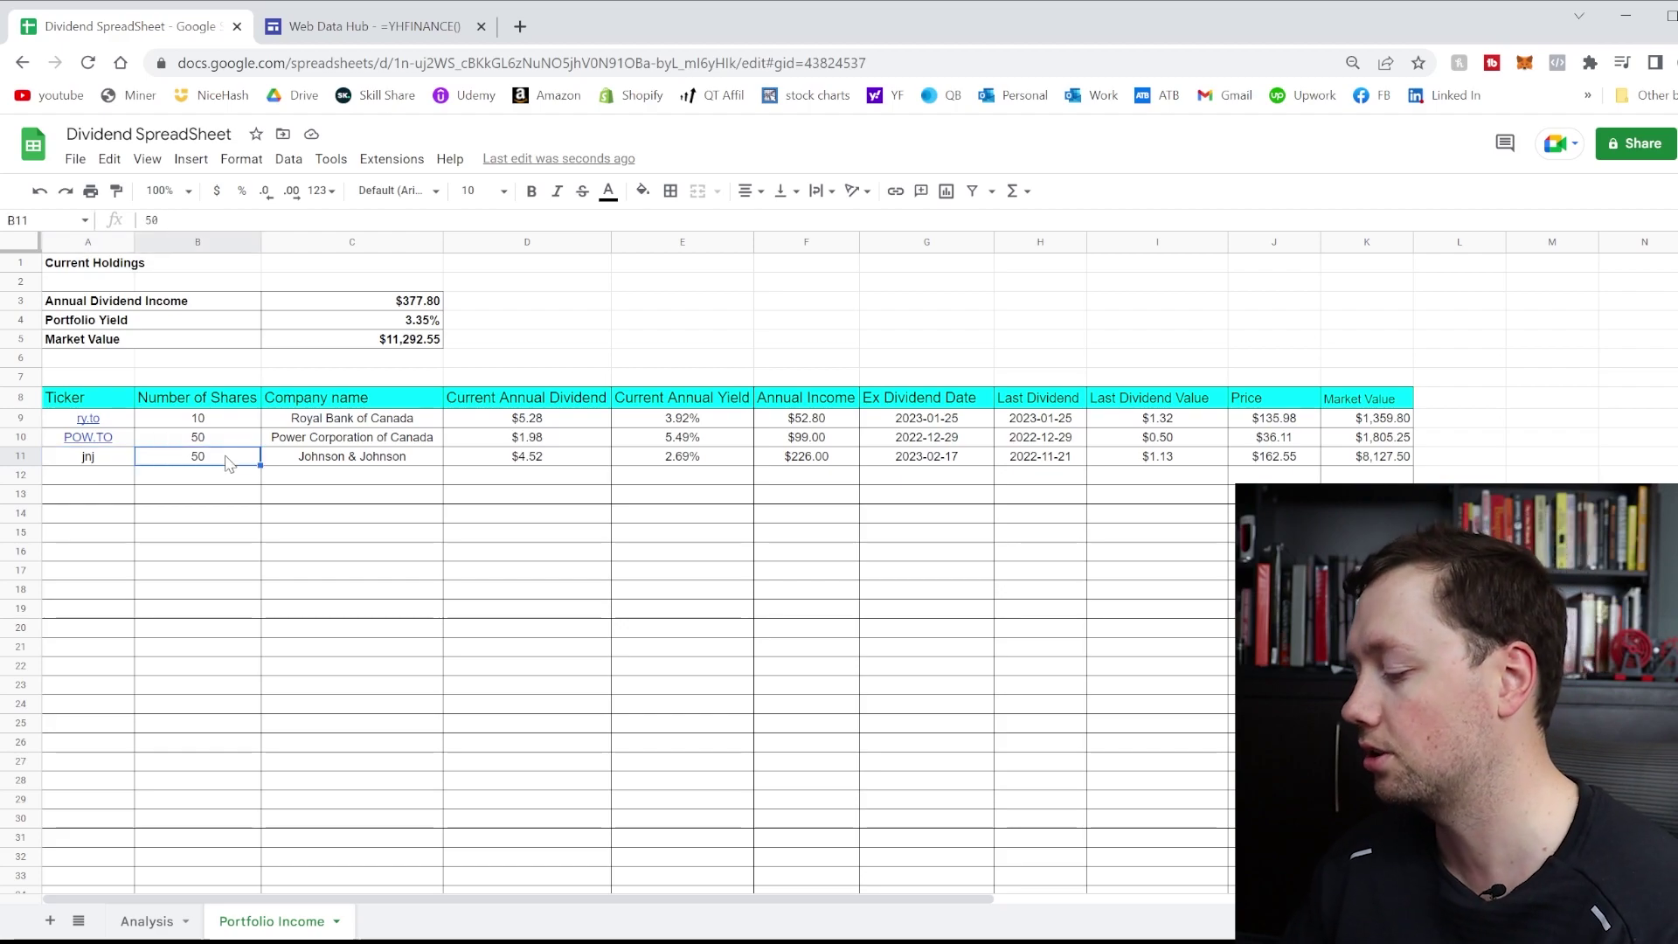
pyautogui.write('75')
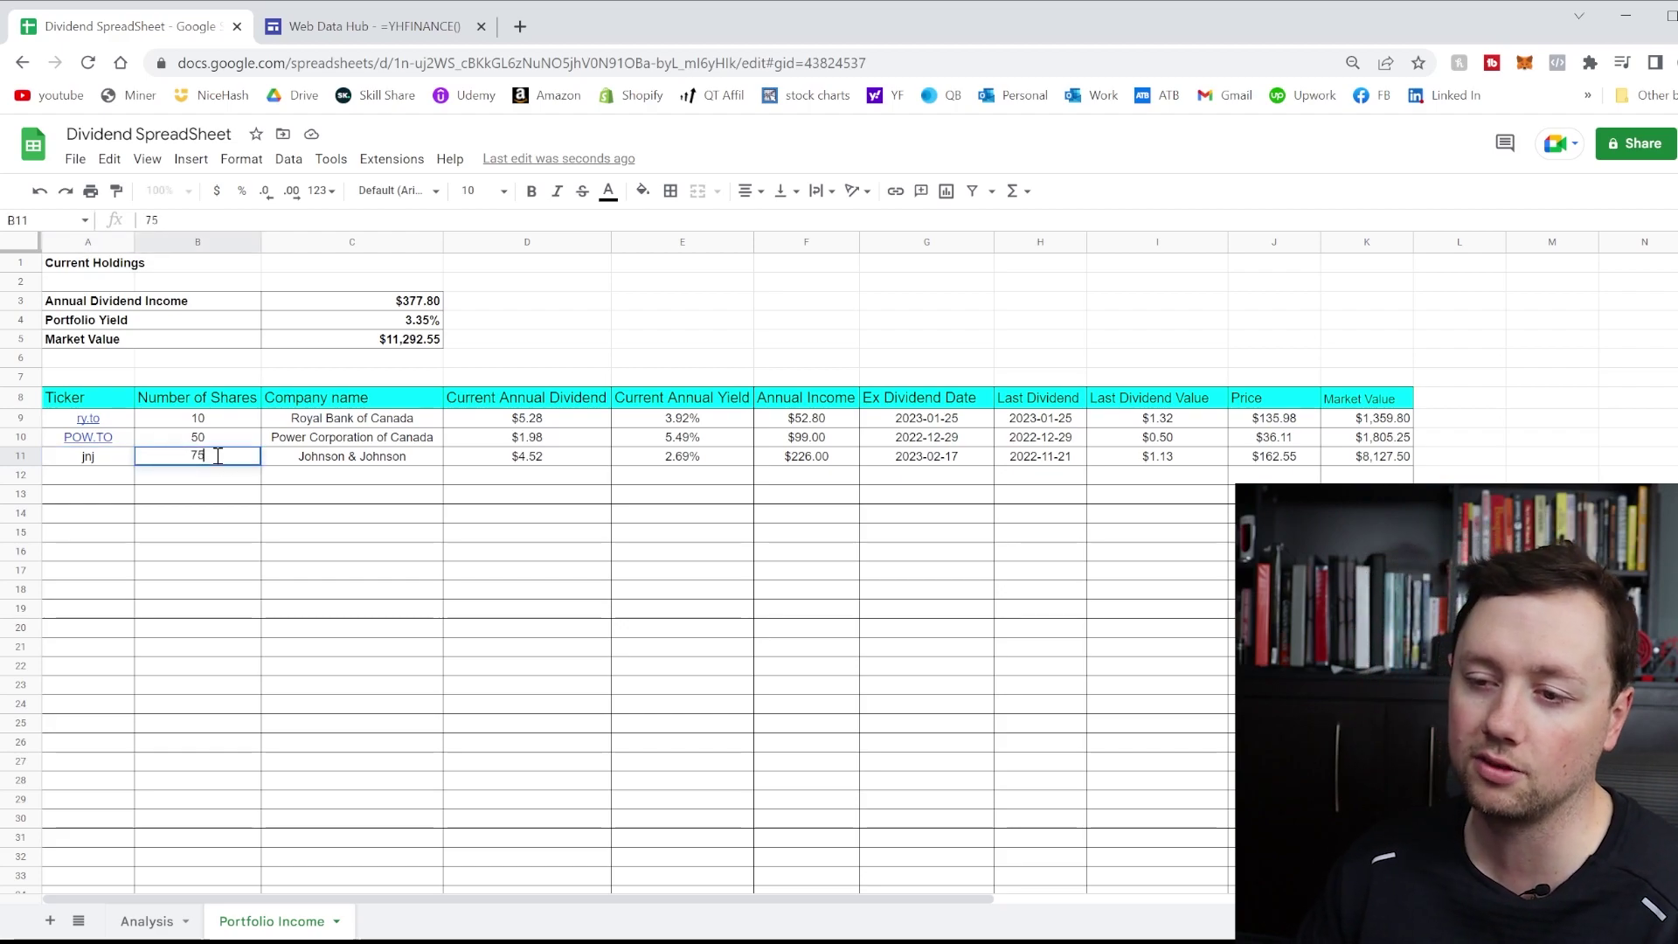
pyautogui.press('Return')
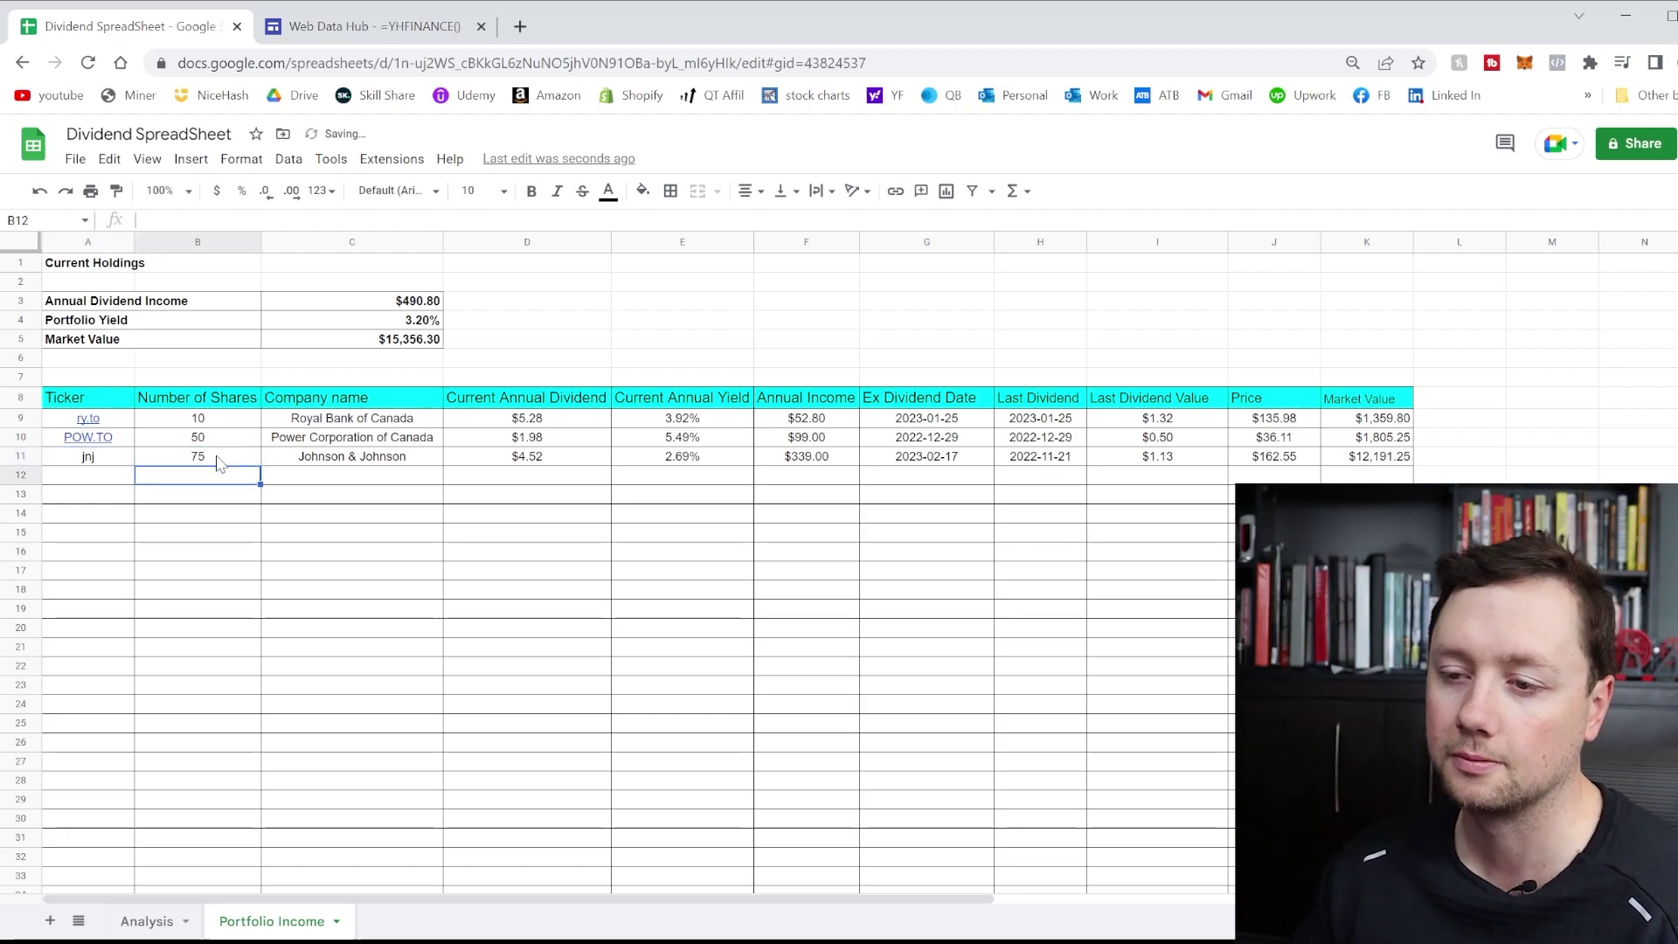
# Check each jnj formula in C11 through K11, from company name to market value
pyautogui.click(346, 461)
pyautogui.click(542, 461)
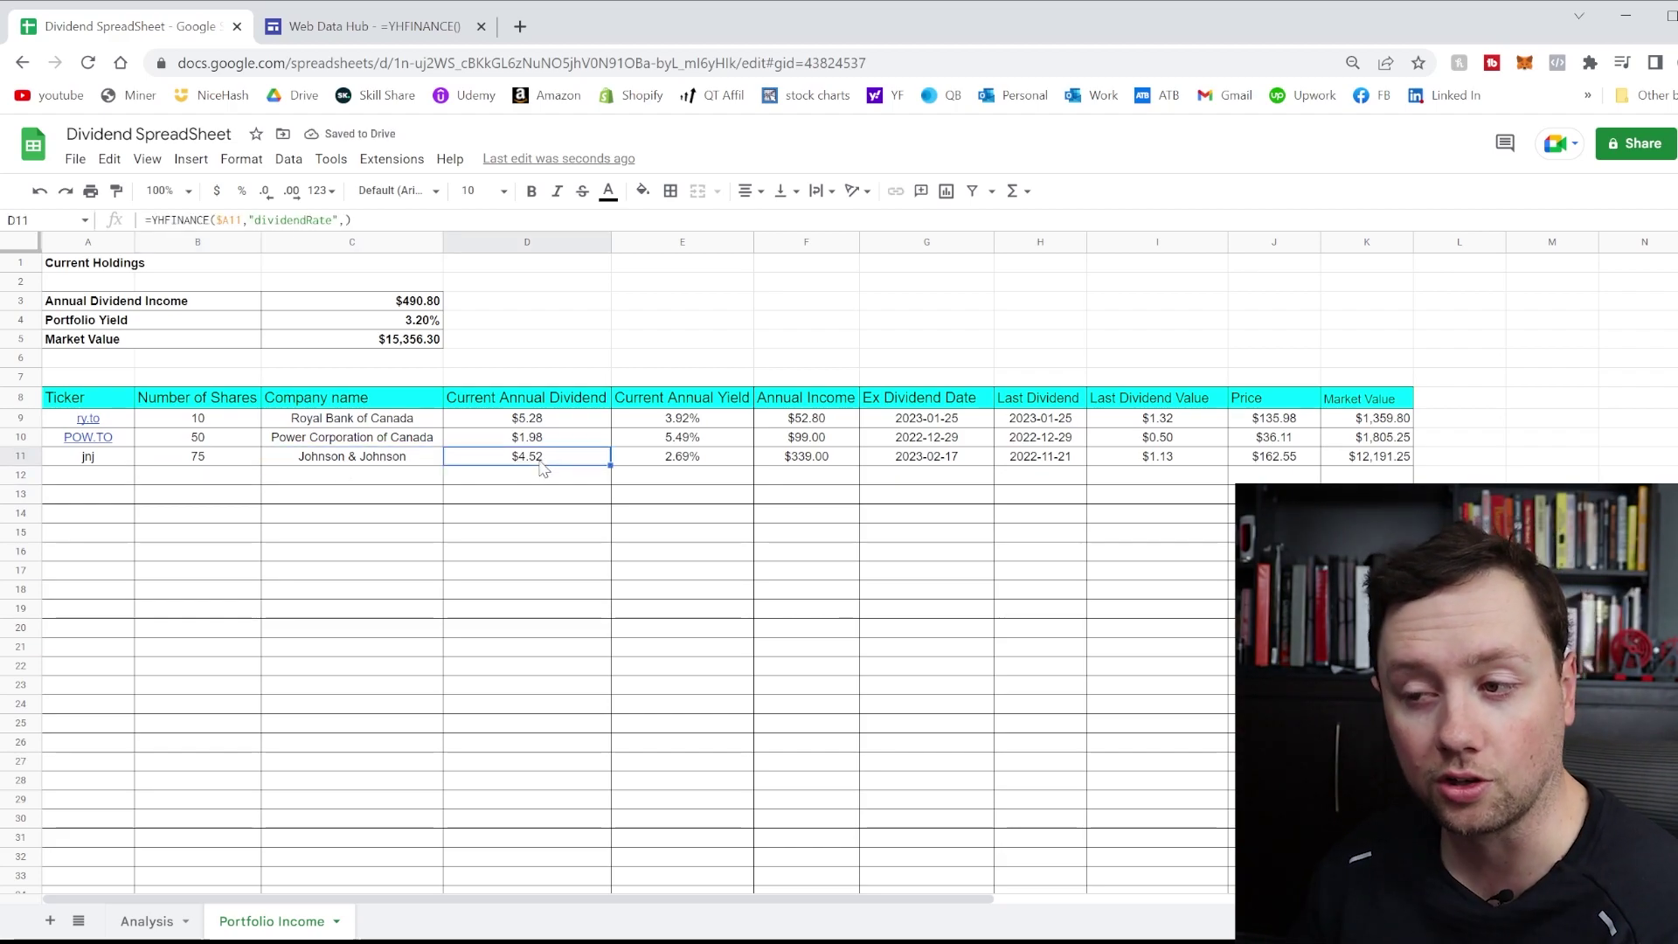
pyautogui.click(713, 460)
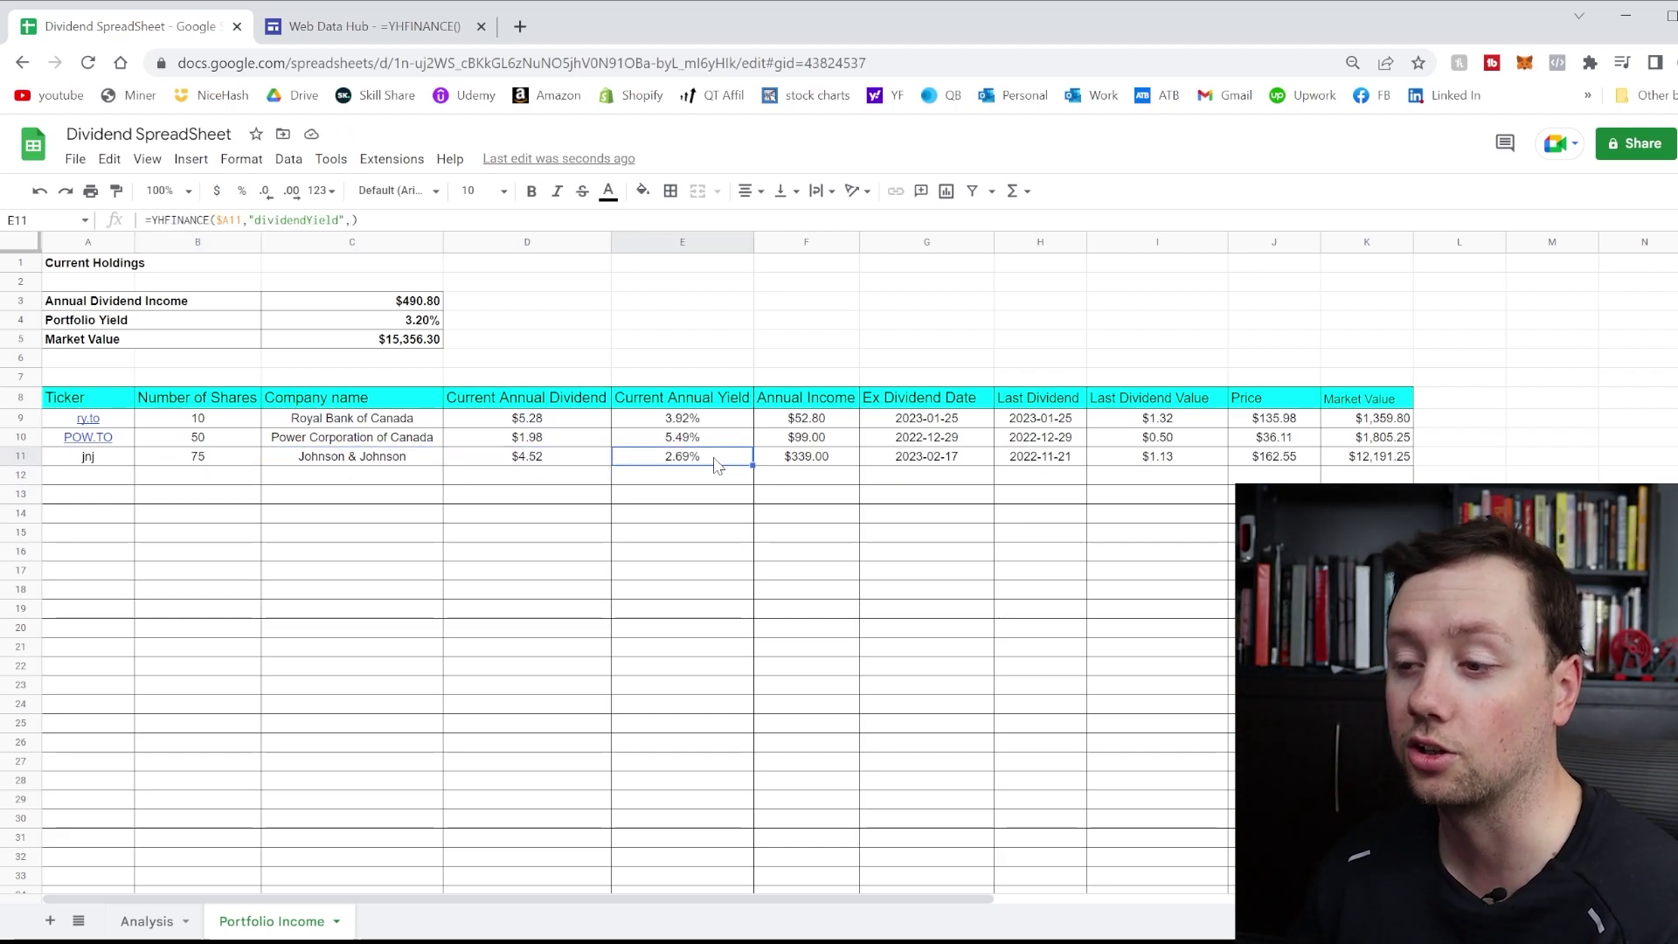
pyautogui.click(818, 468)
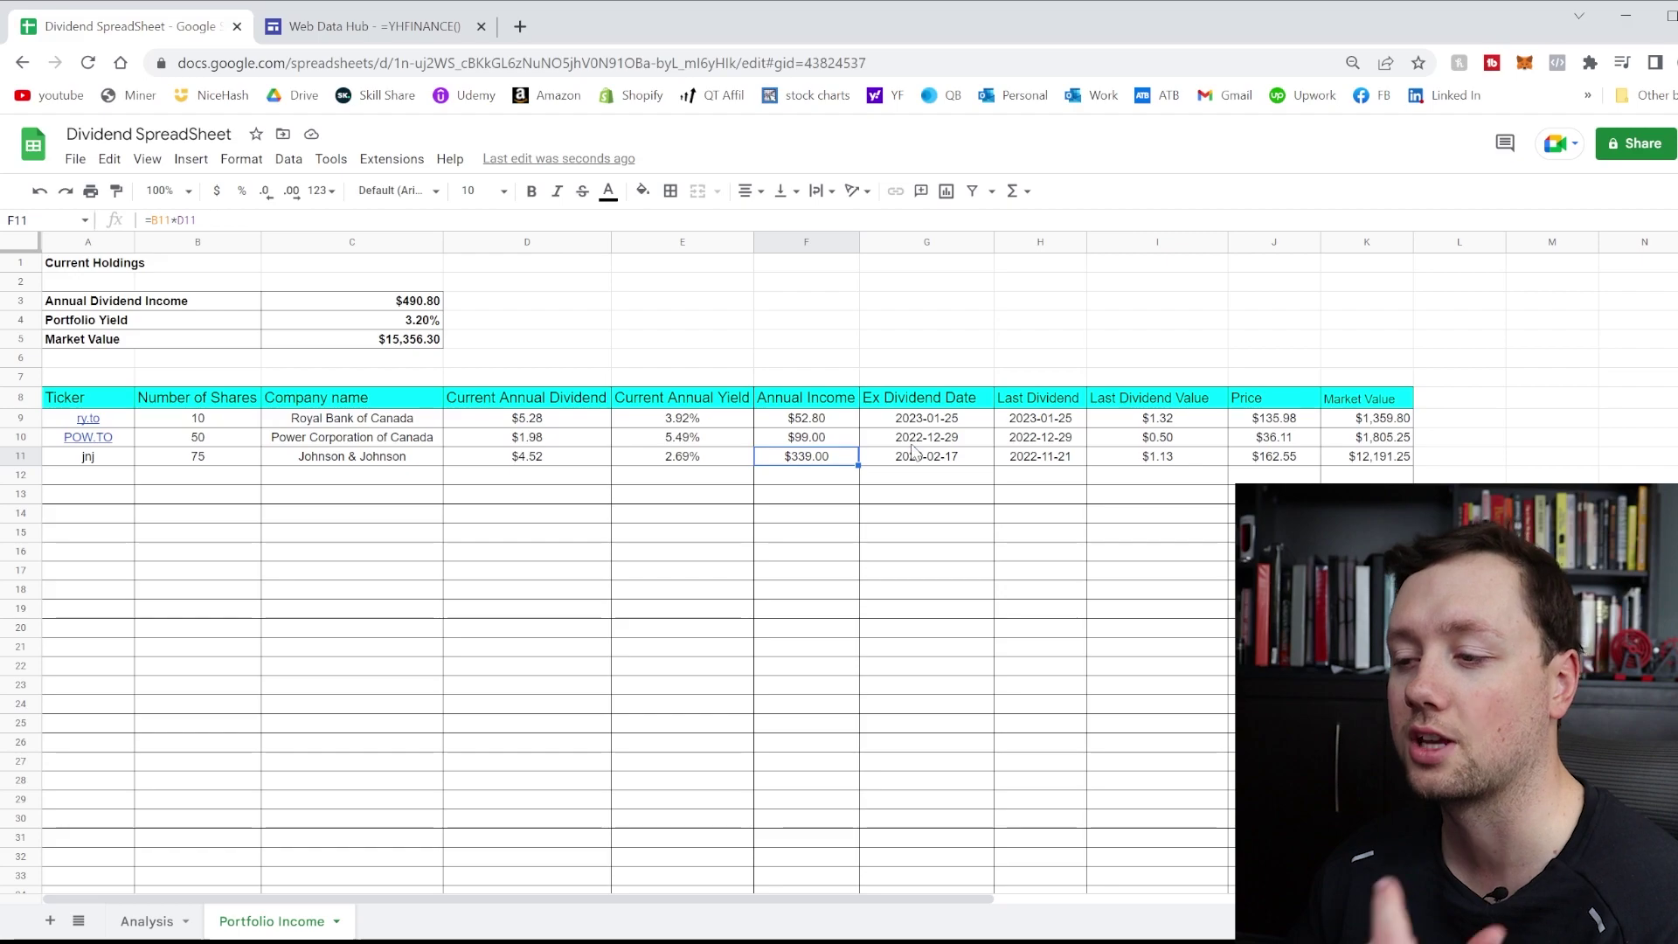
pyautogui.click(952, 458)
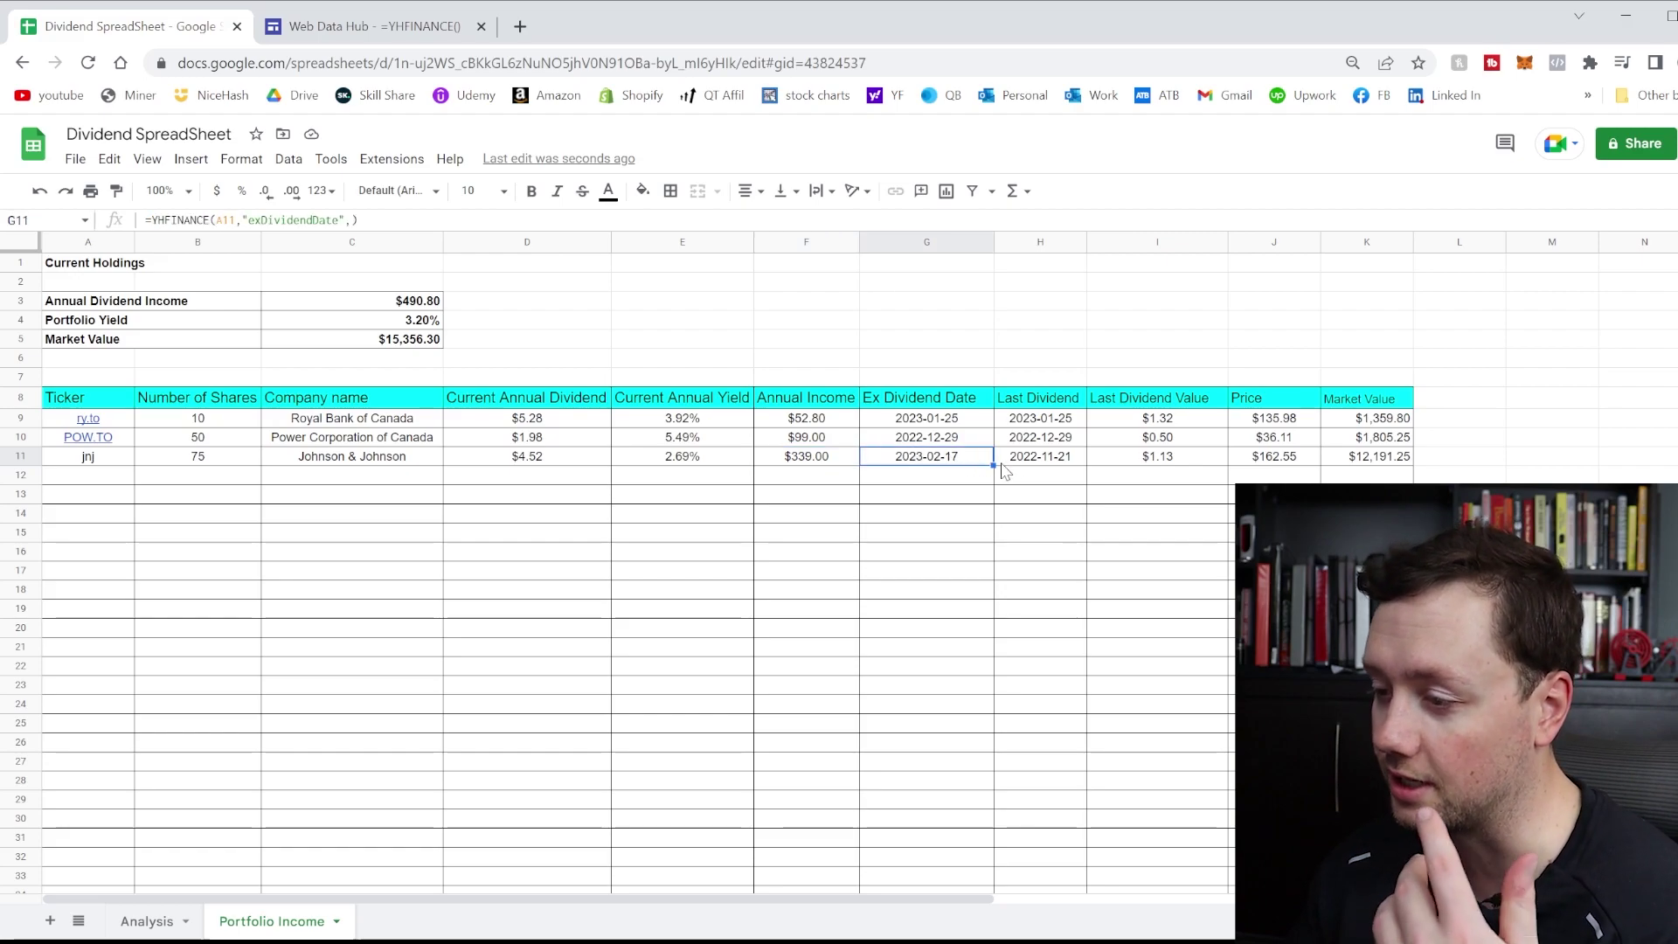
pyautogui.click(1059, 464)
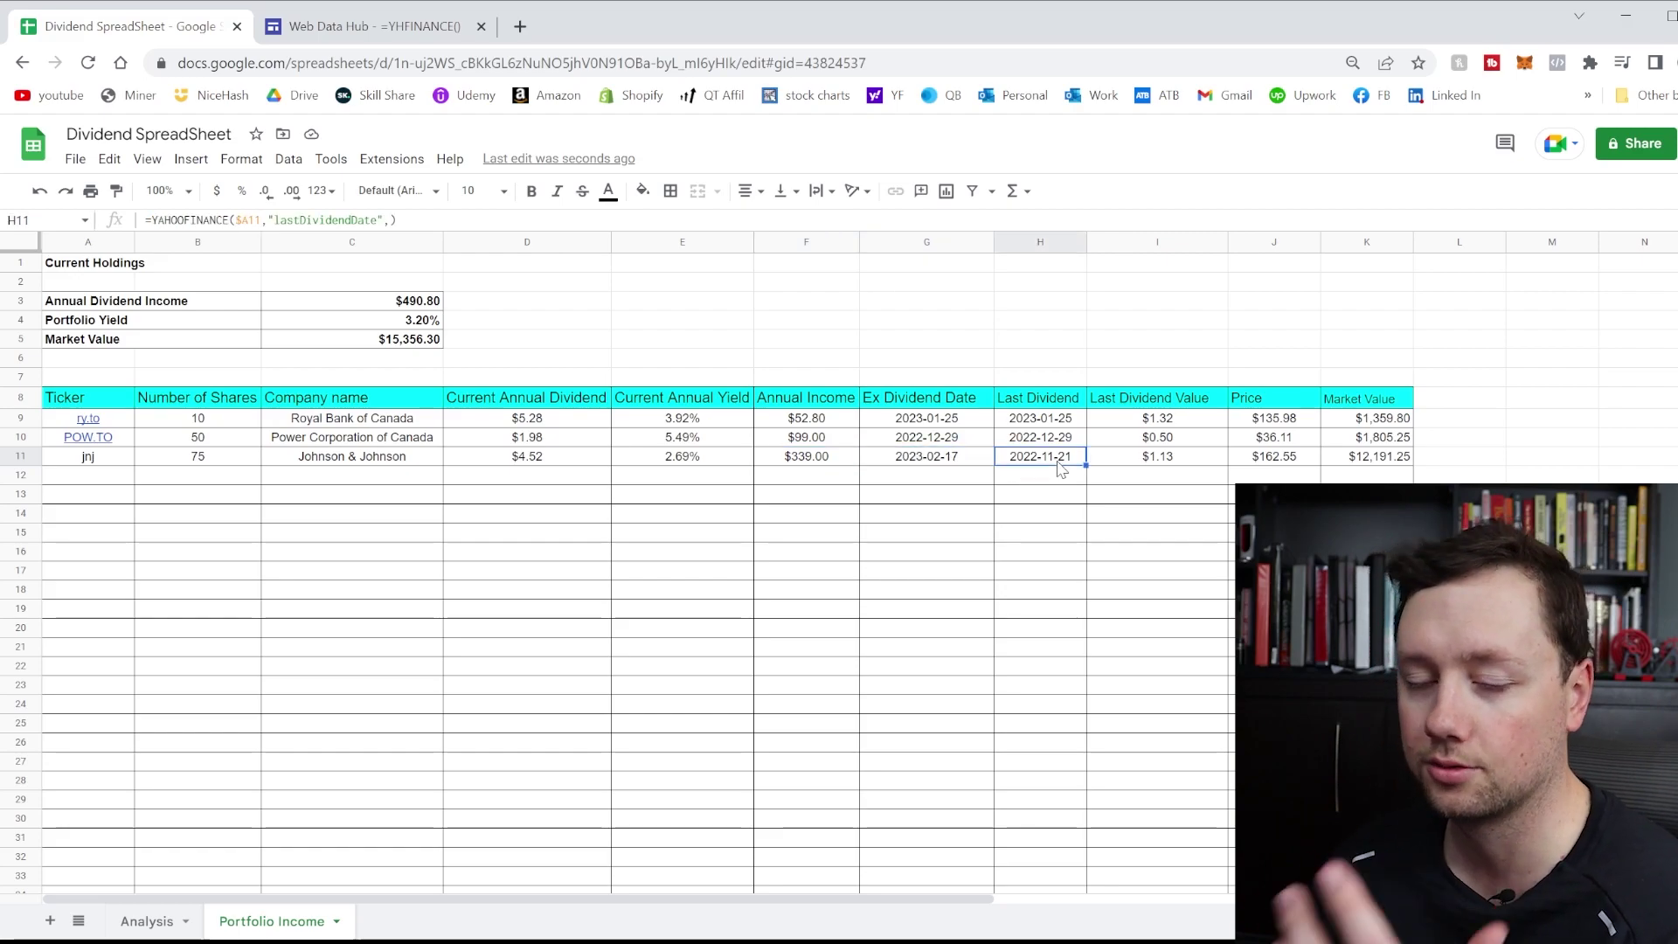
pyautogui.click(1203, 463)
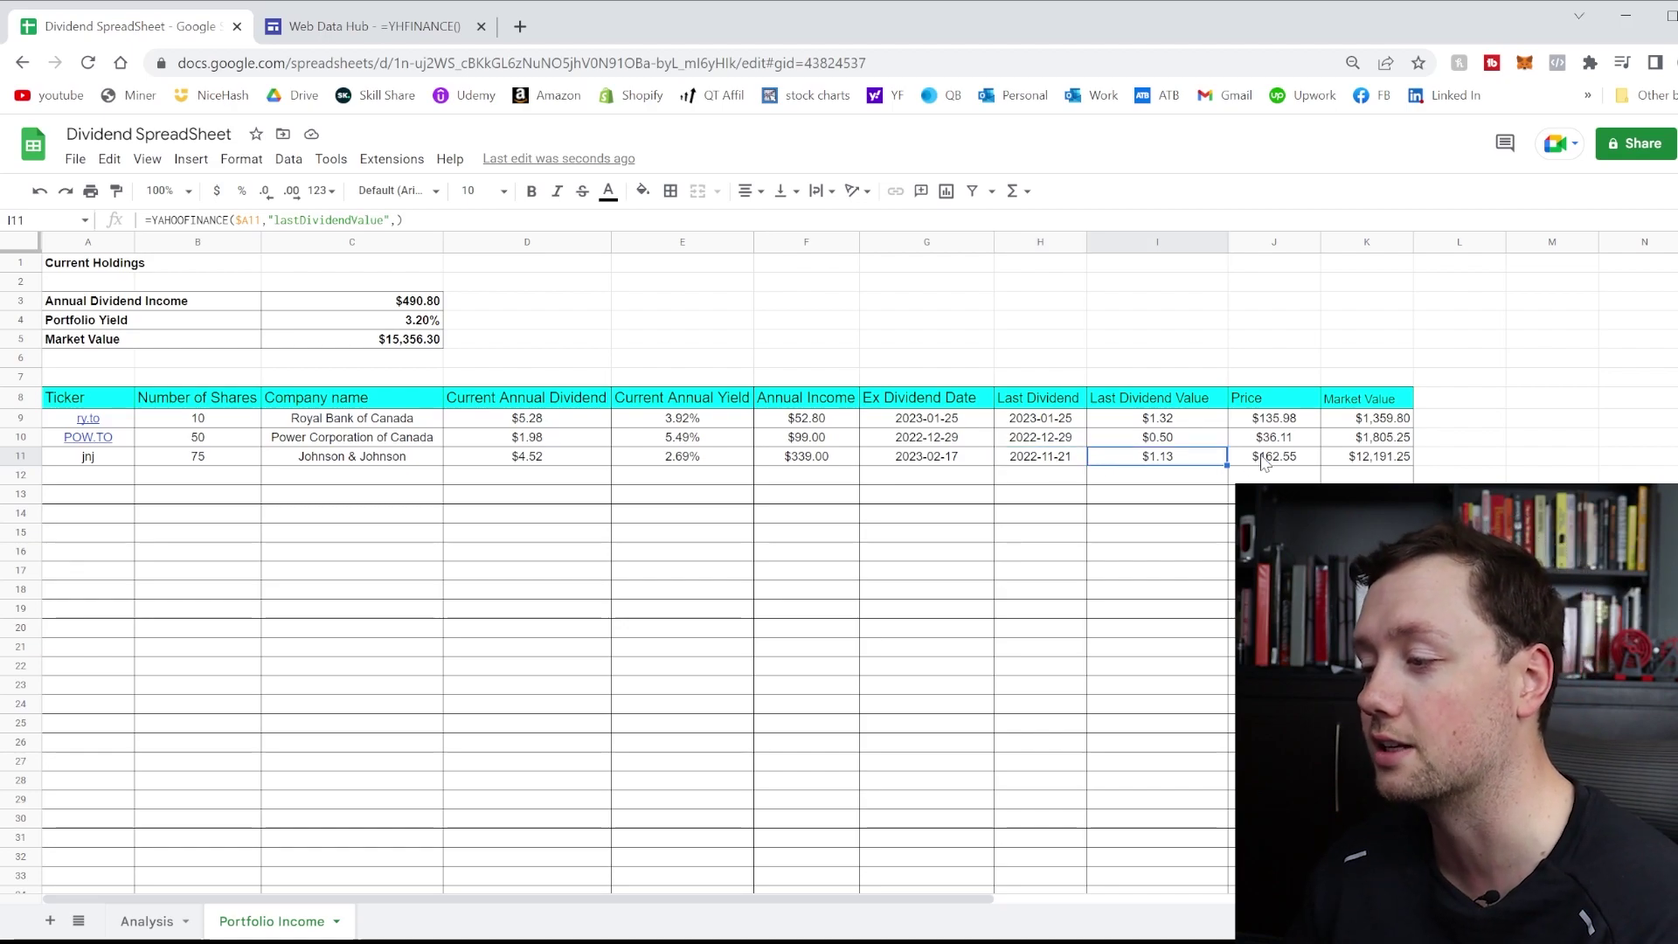
pyautogui.click(1292, 463)
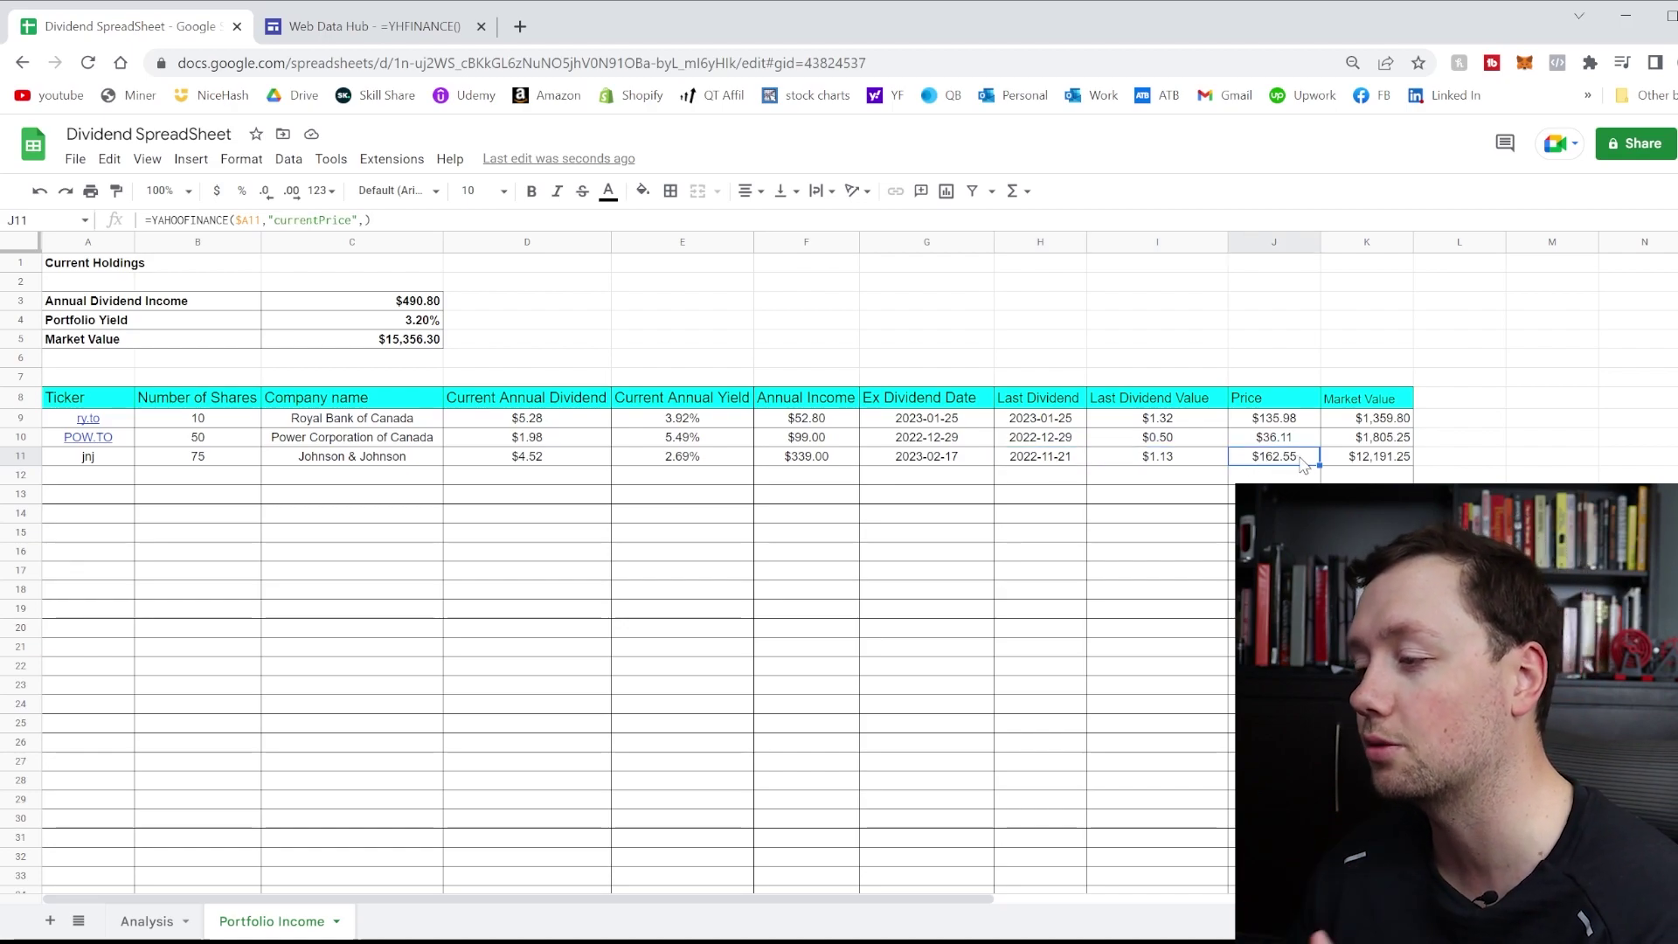
pyautogui.click(1383, 464)
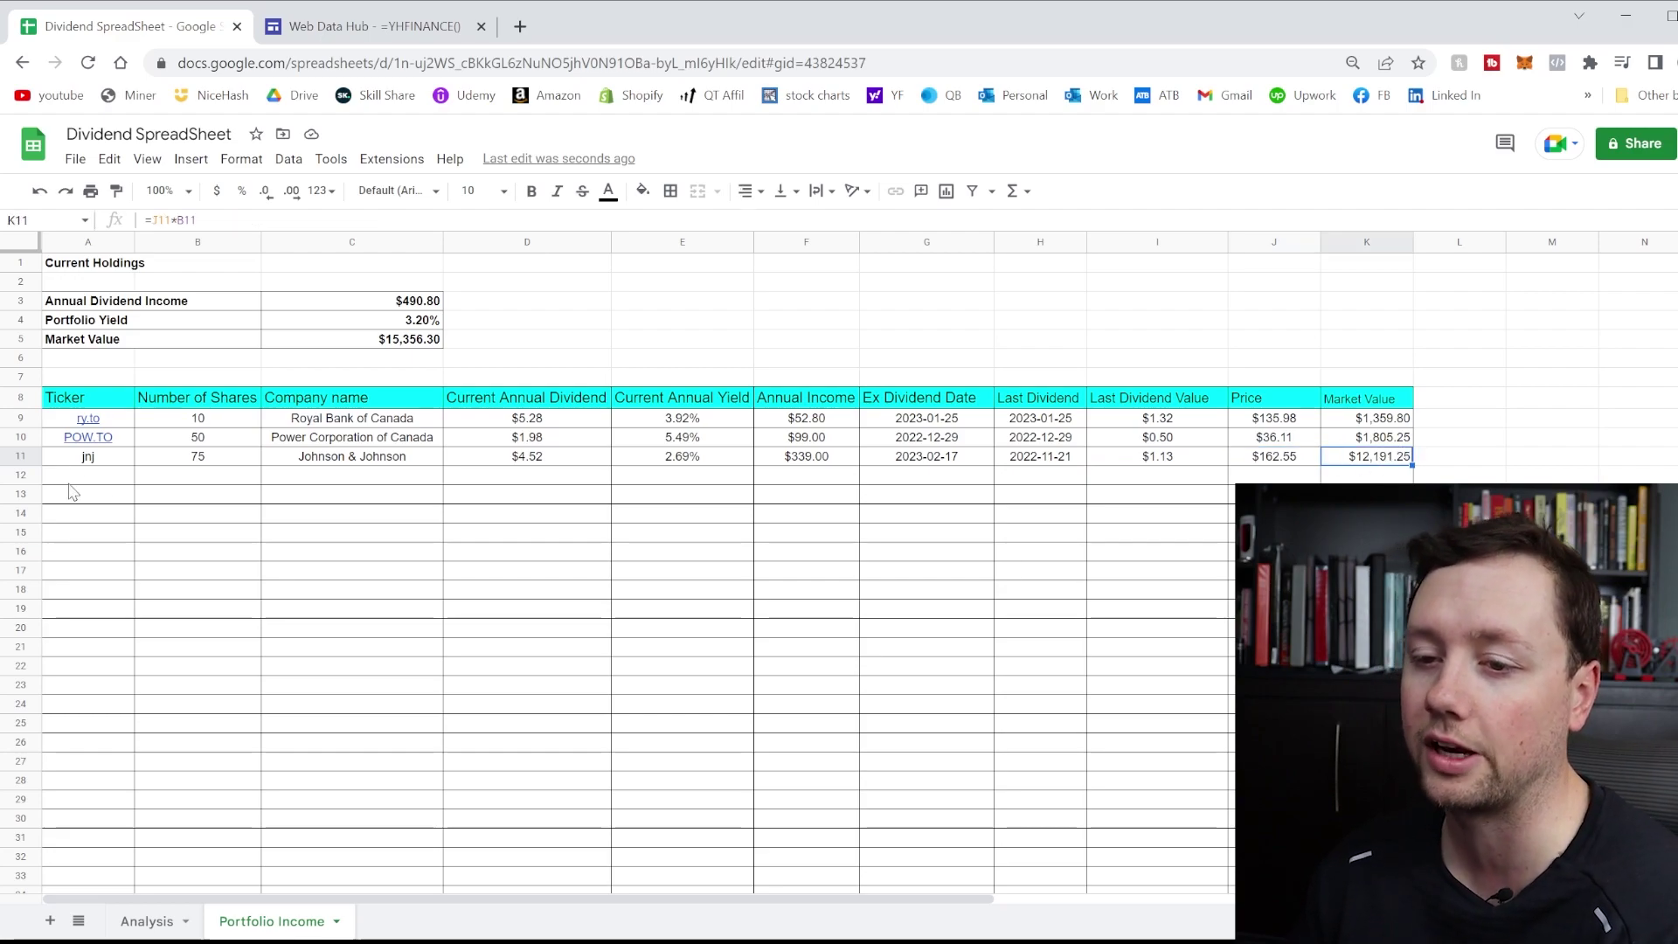
pyautogui.moveTo(83, 426); pyautogui.dragTo(201, 472)
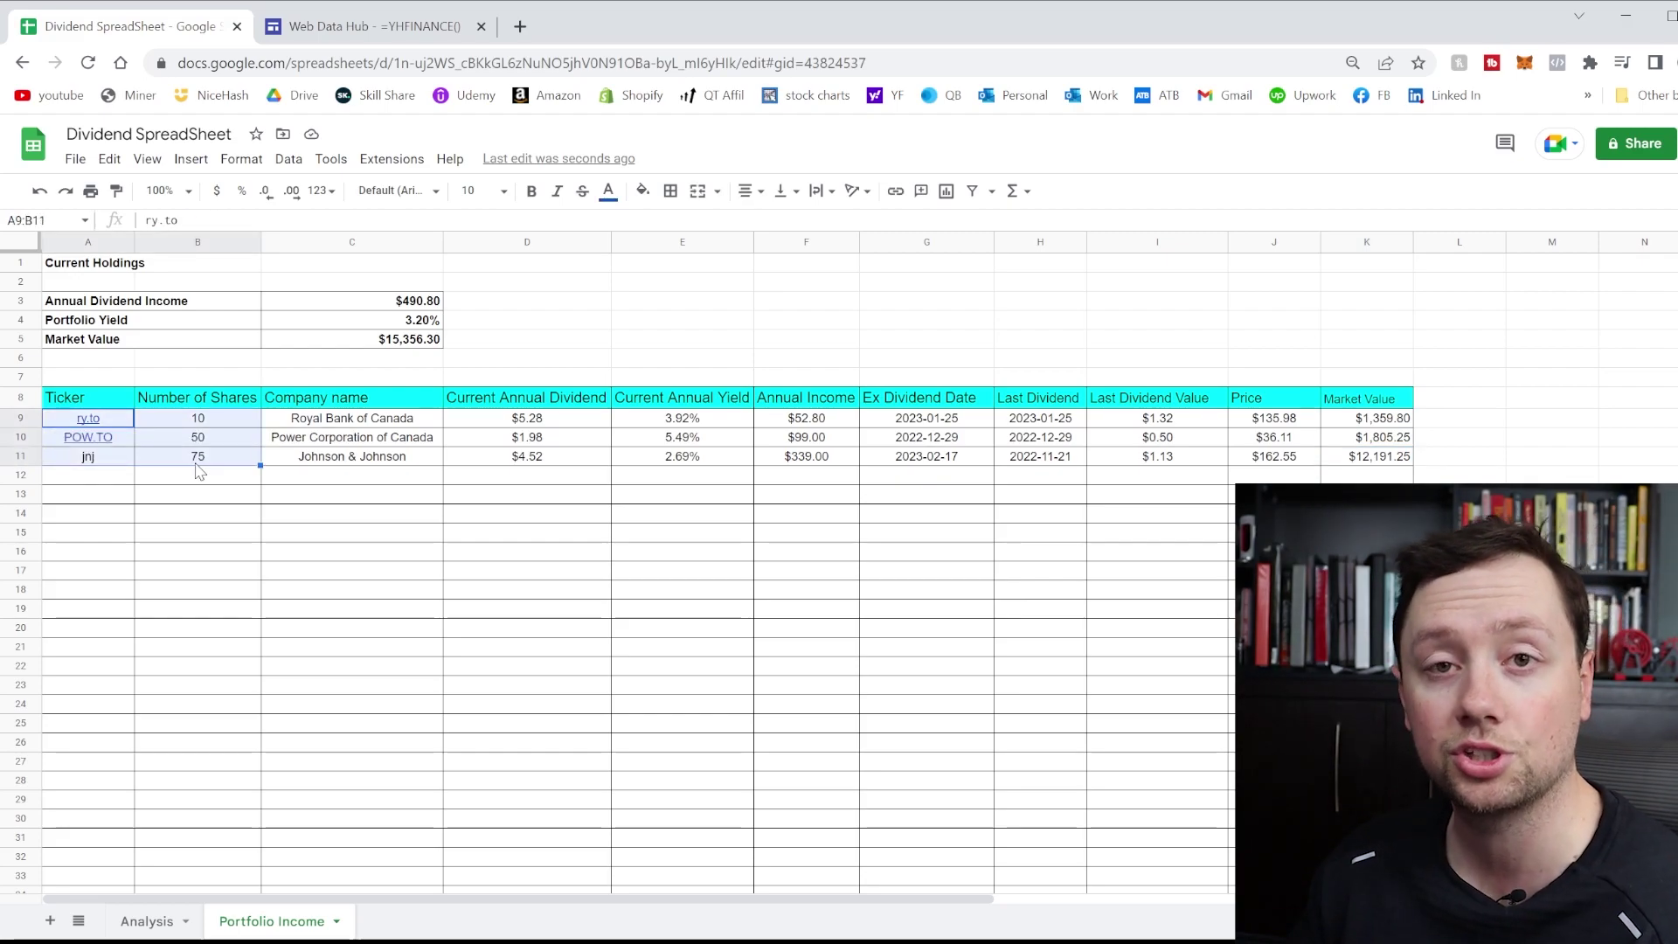
pyautogui.moveTo(388, 308); pyautogui.dragTo(385, 341)
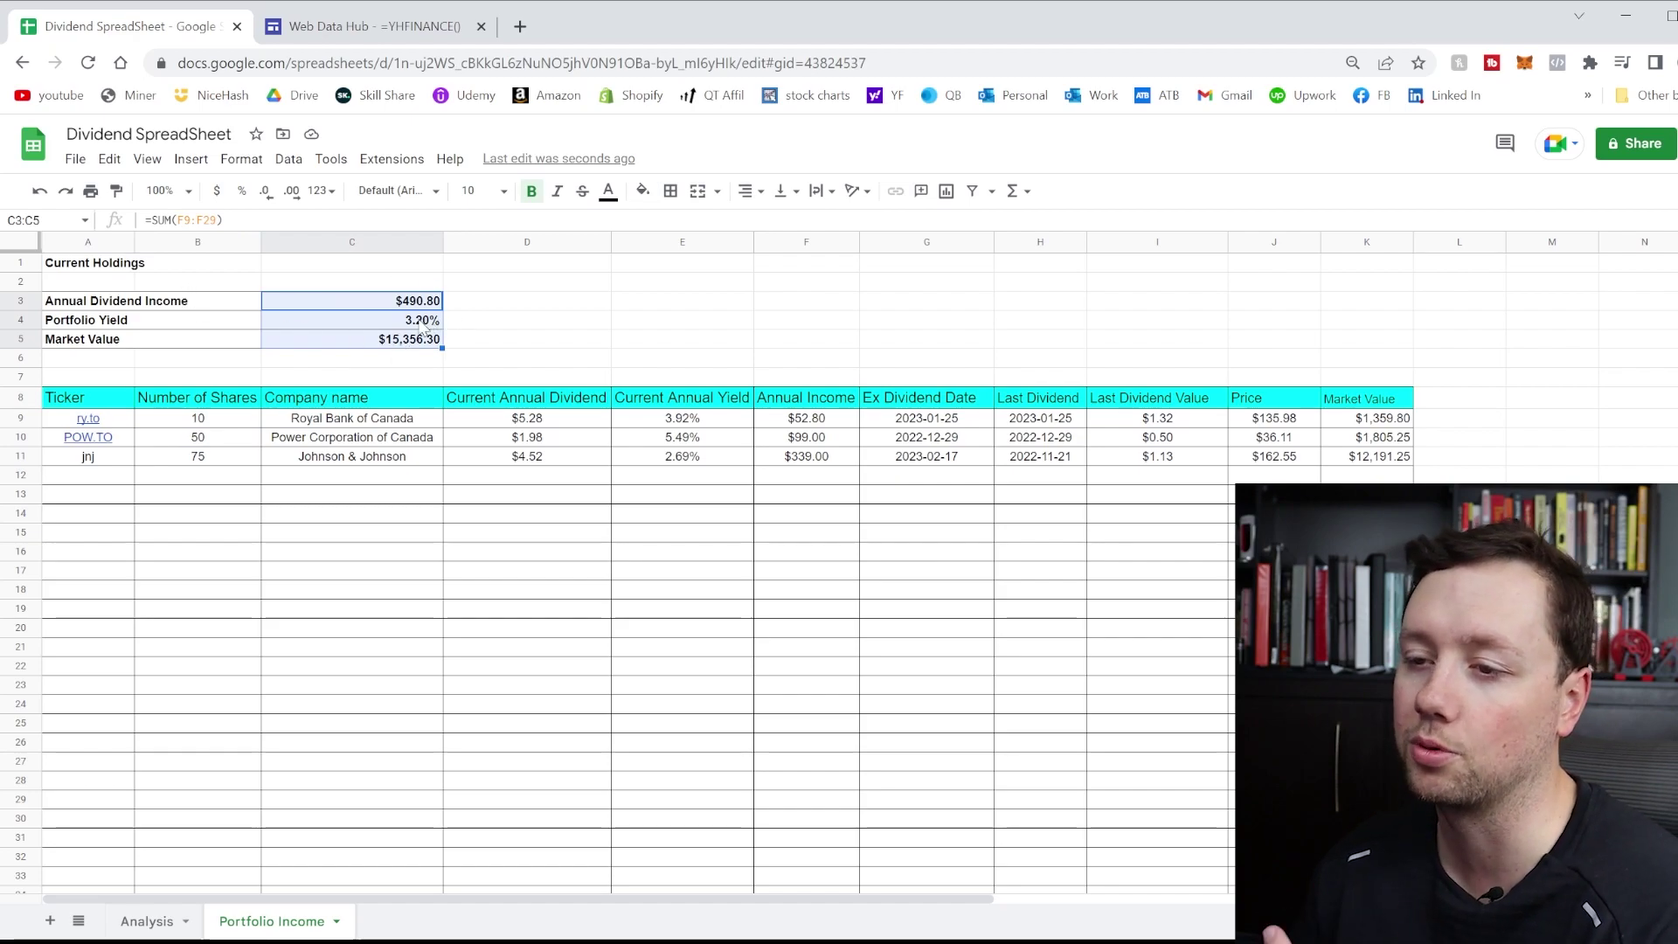
pyautogui.click(372, 304)
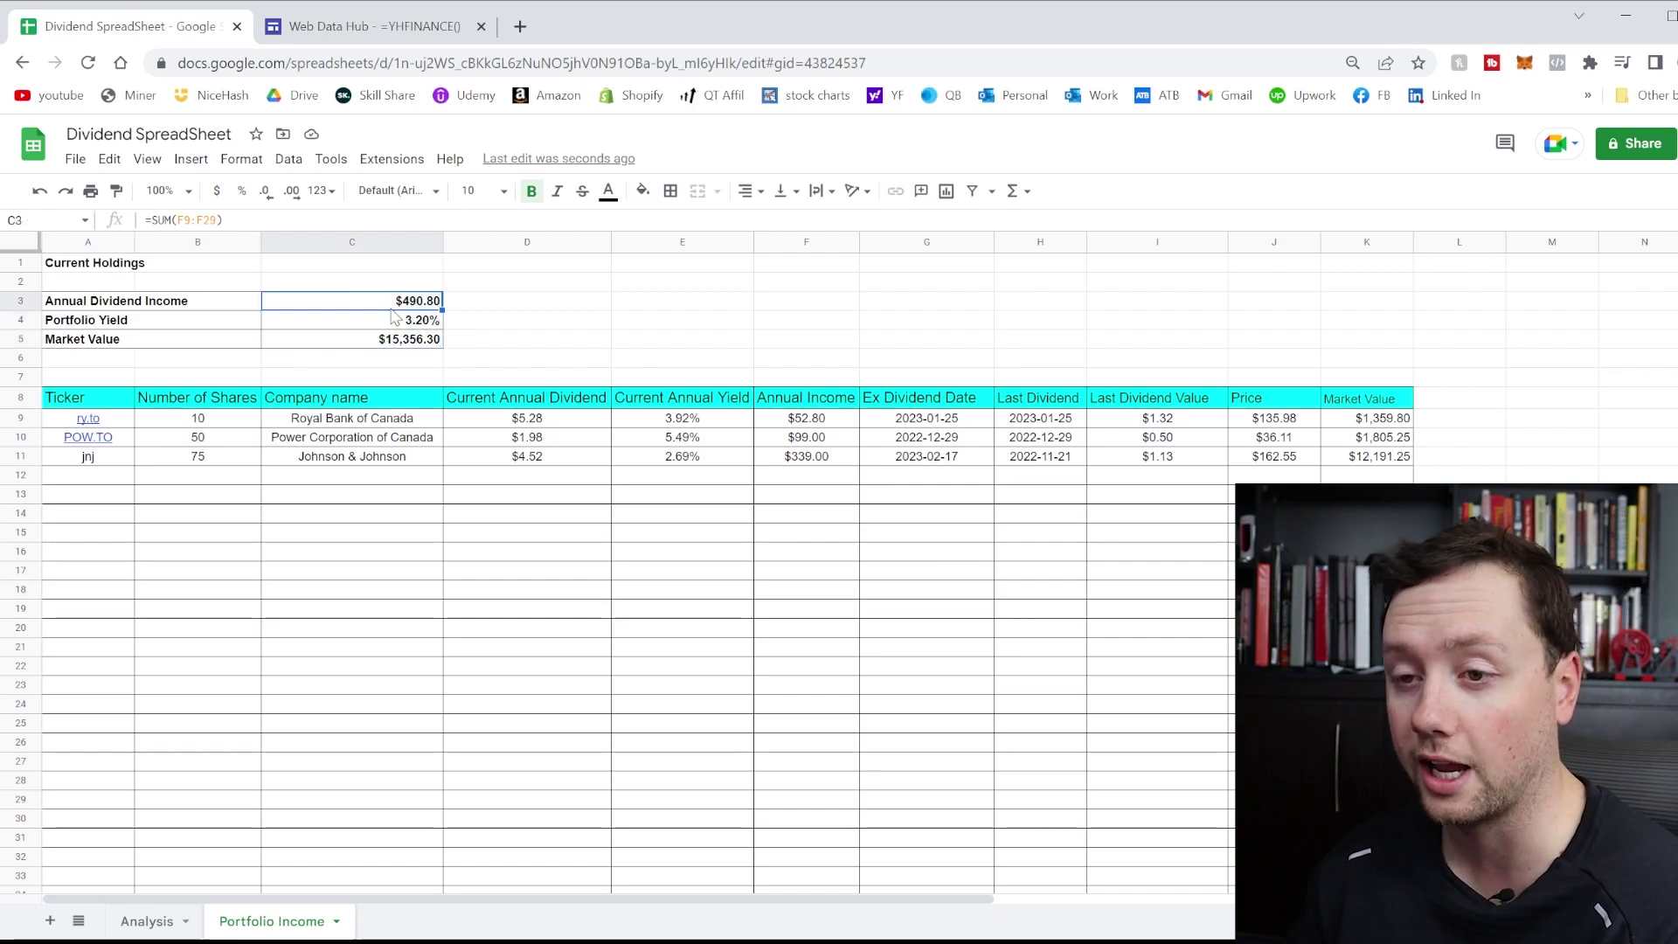
pyautogui.click(396, 323)
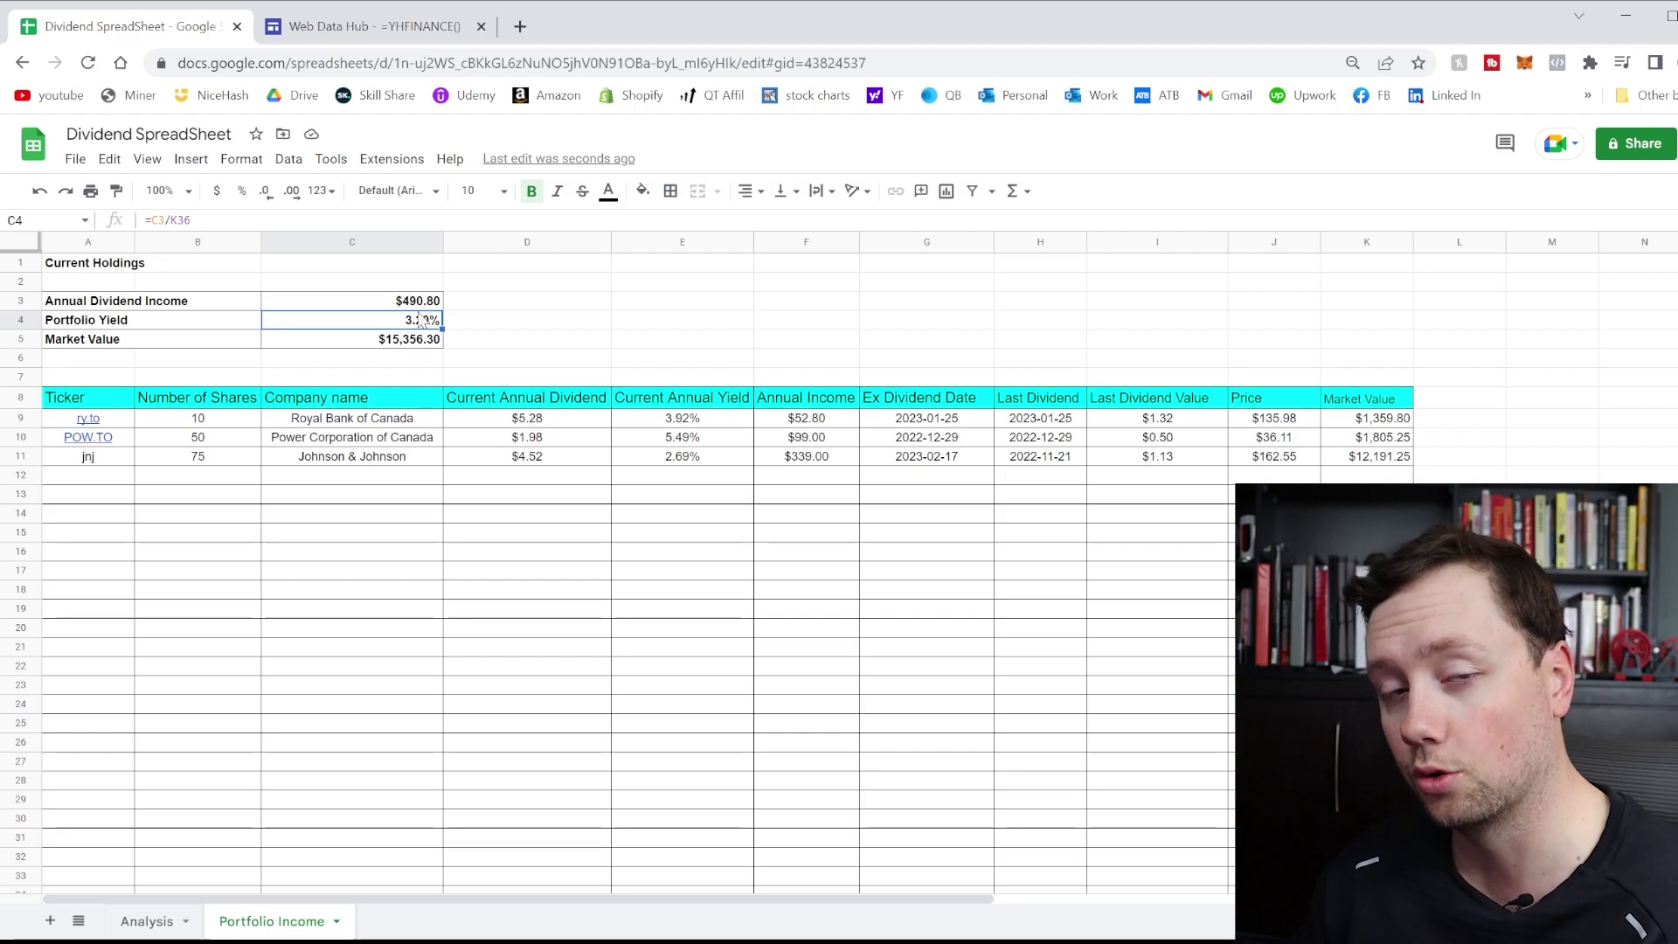
pyautogui.click(415, 340)
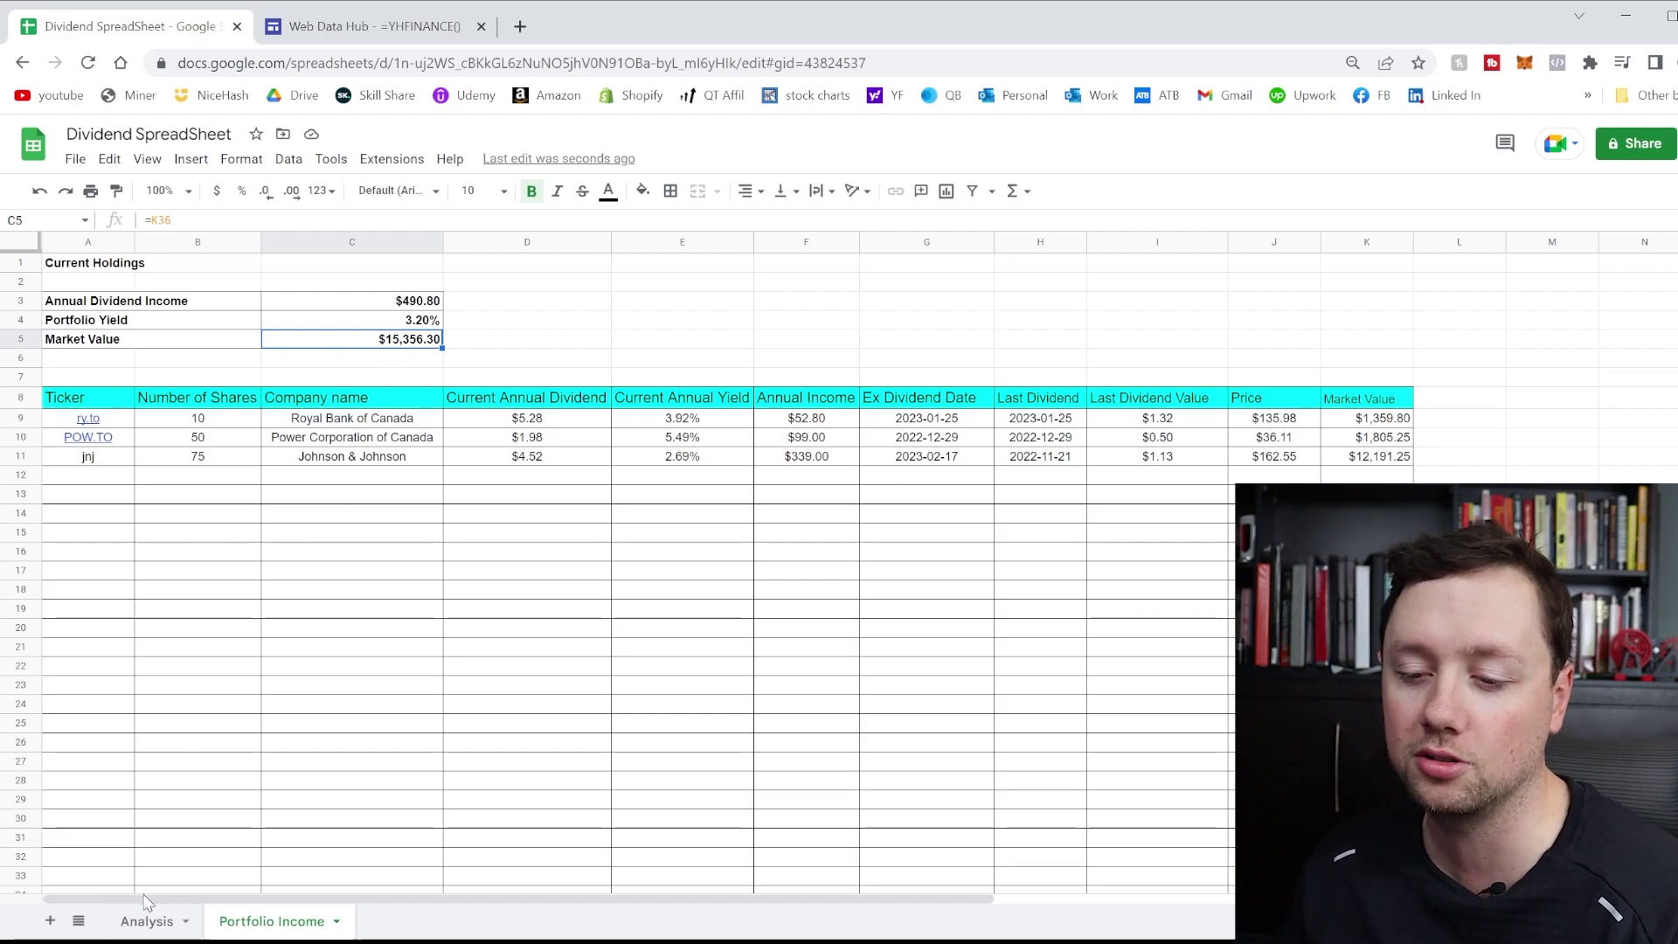
# On the Analysis sheet, select rows 4–45 and choose Data > Remove filter
pyautogui.click(145, 921)
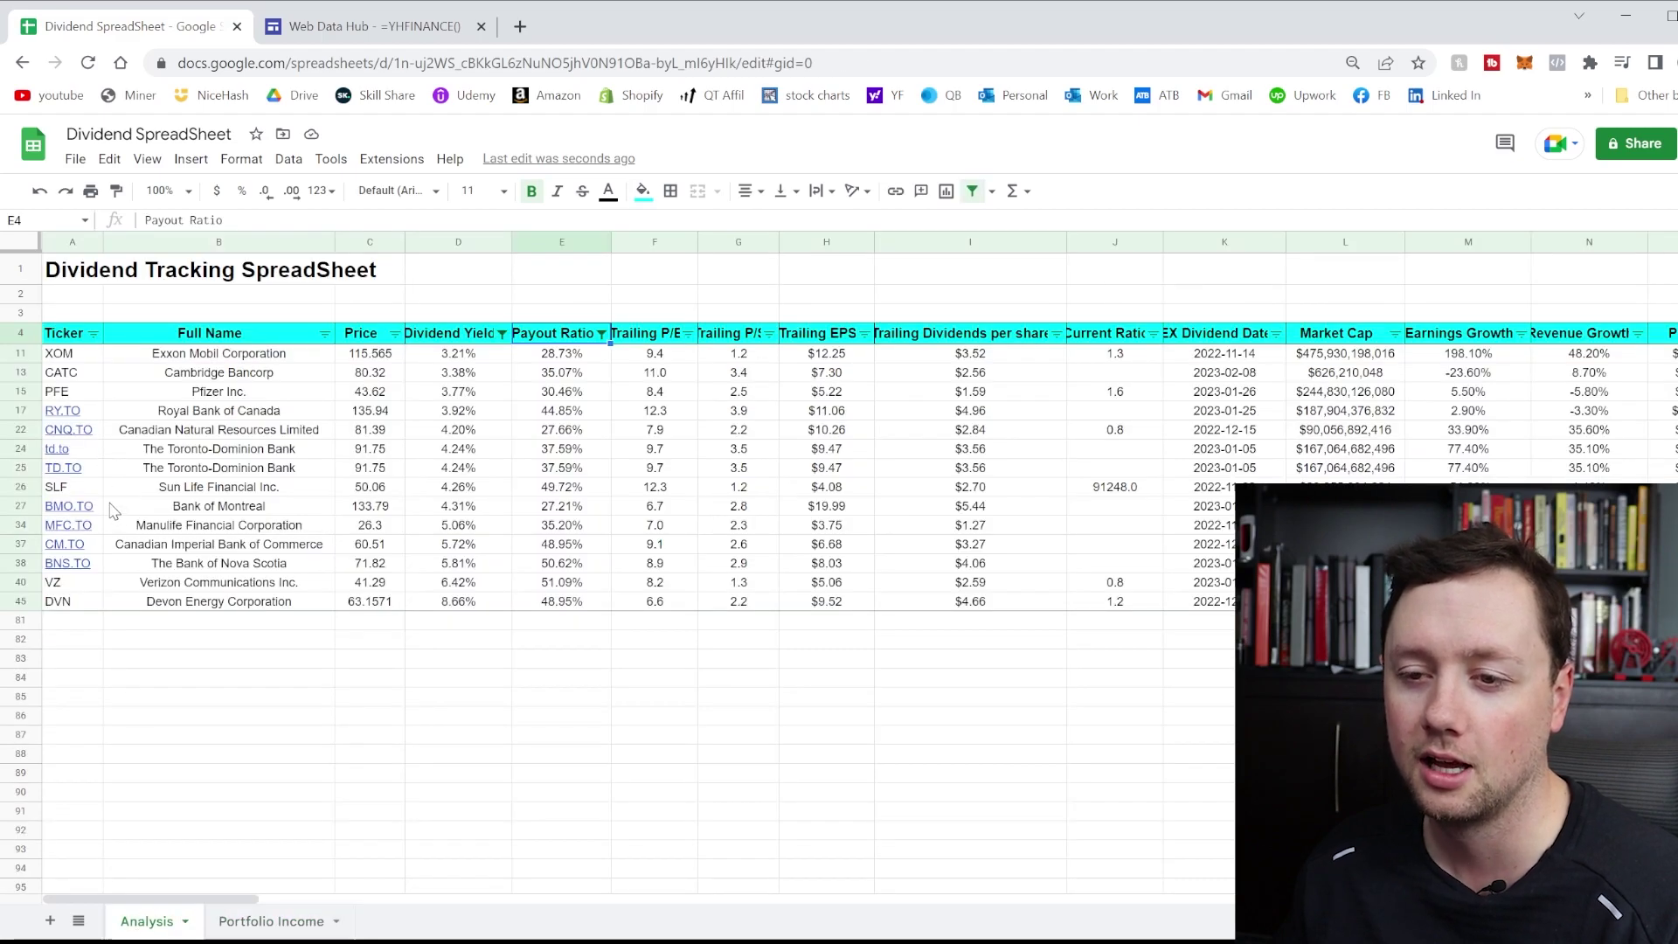
pyautogui.click(416, 778)
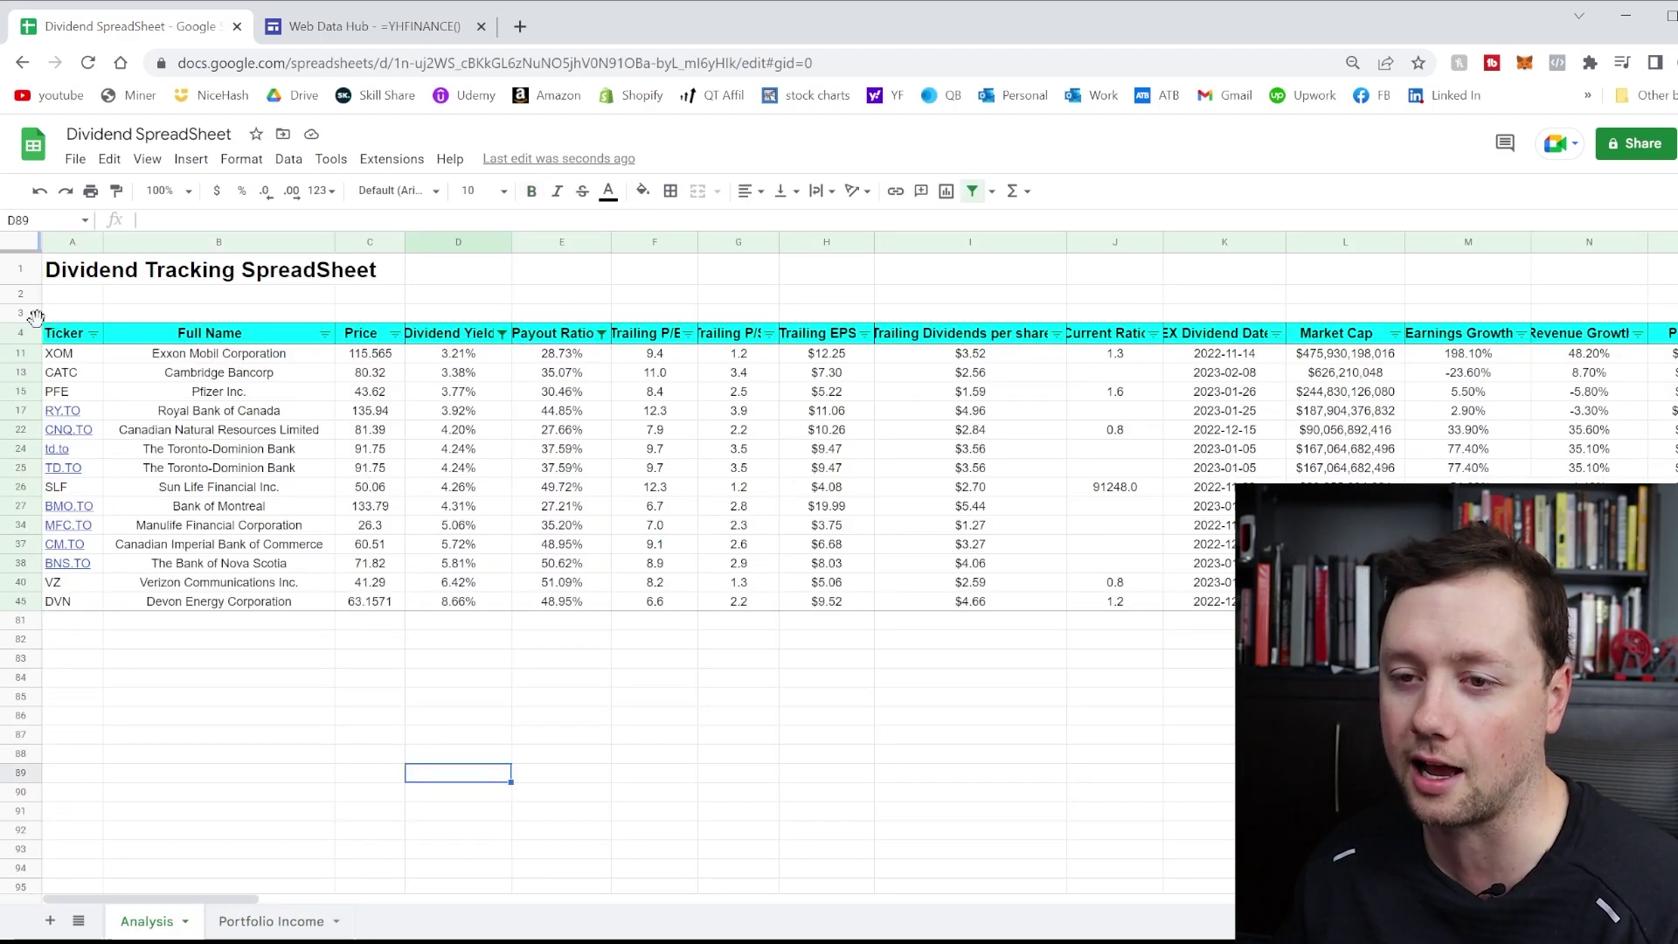
pyautogui.moveTo(20, 333); pyautogui.dragTo(92, 606)
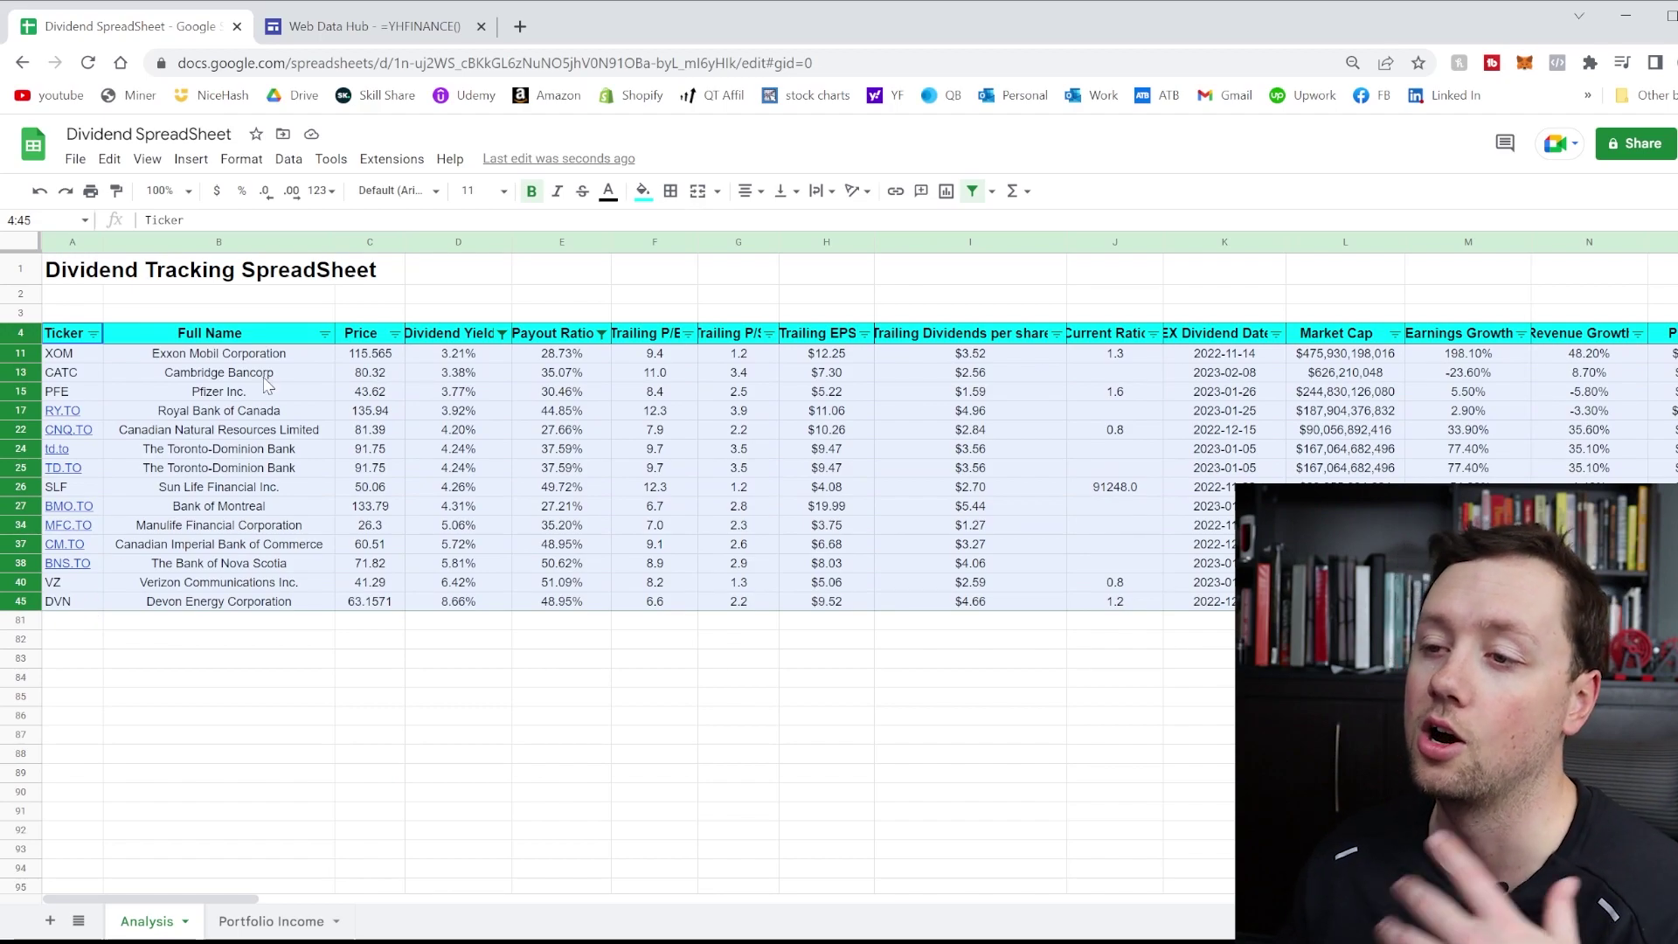
pyautogui.click(288, 159)
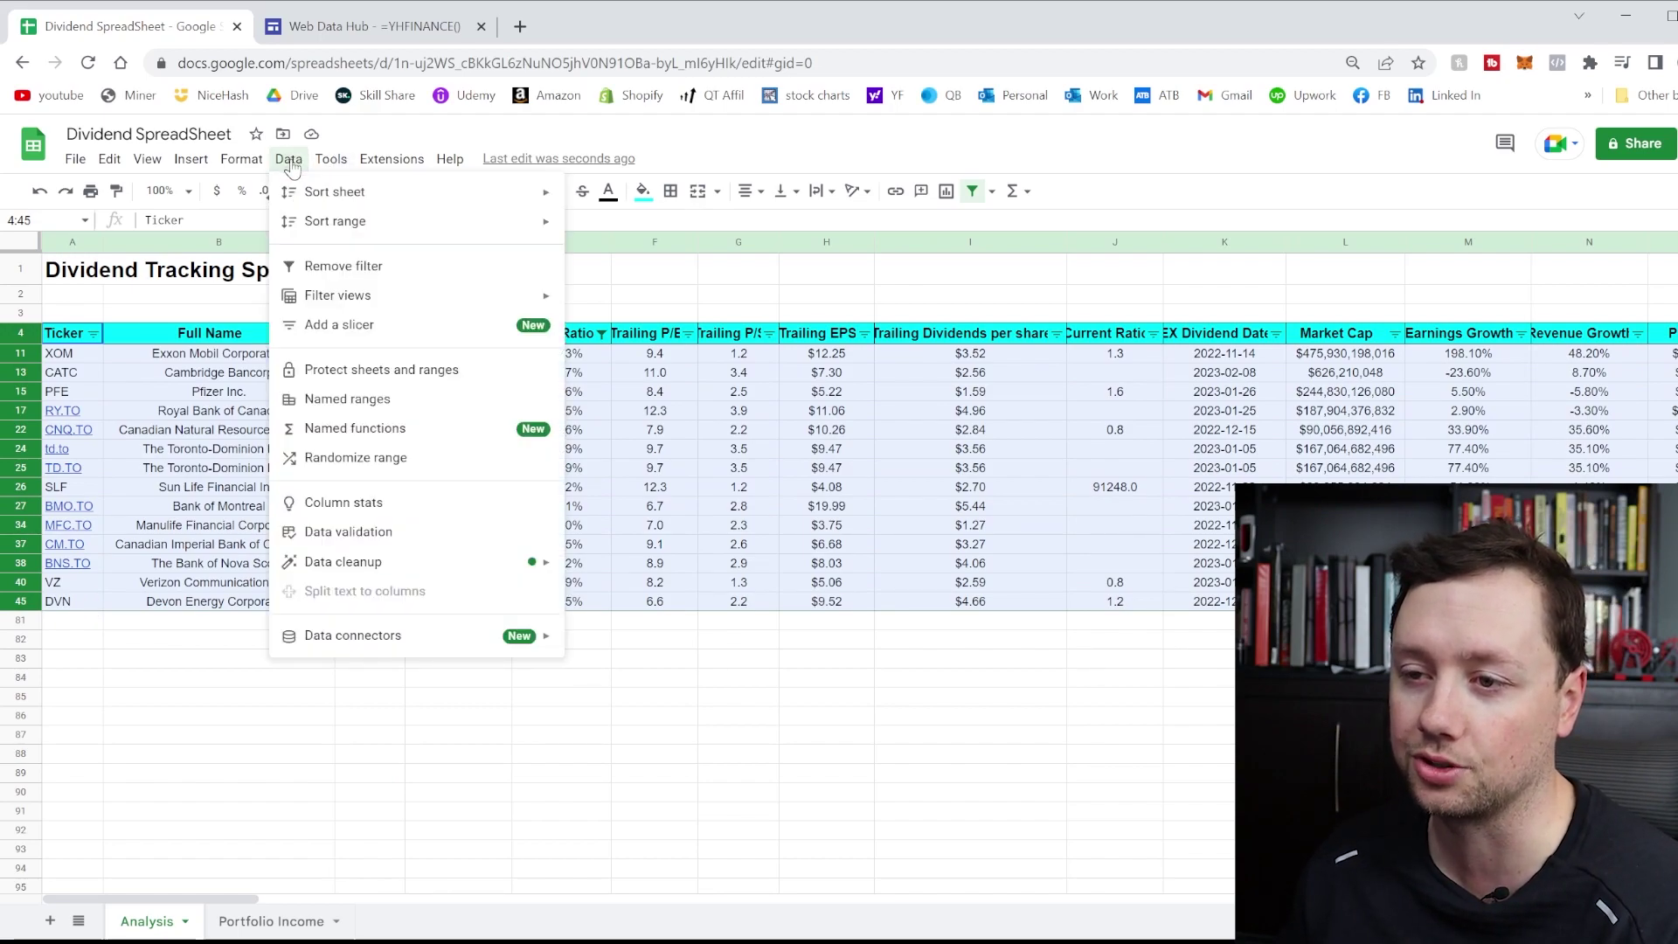
pyautogui.click(348, 271)
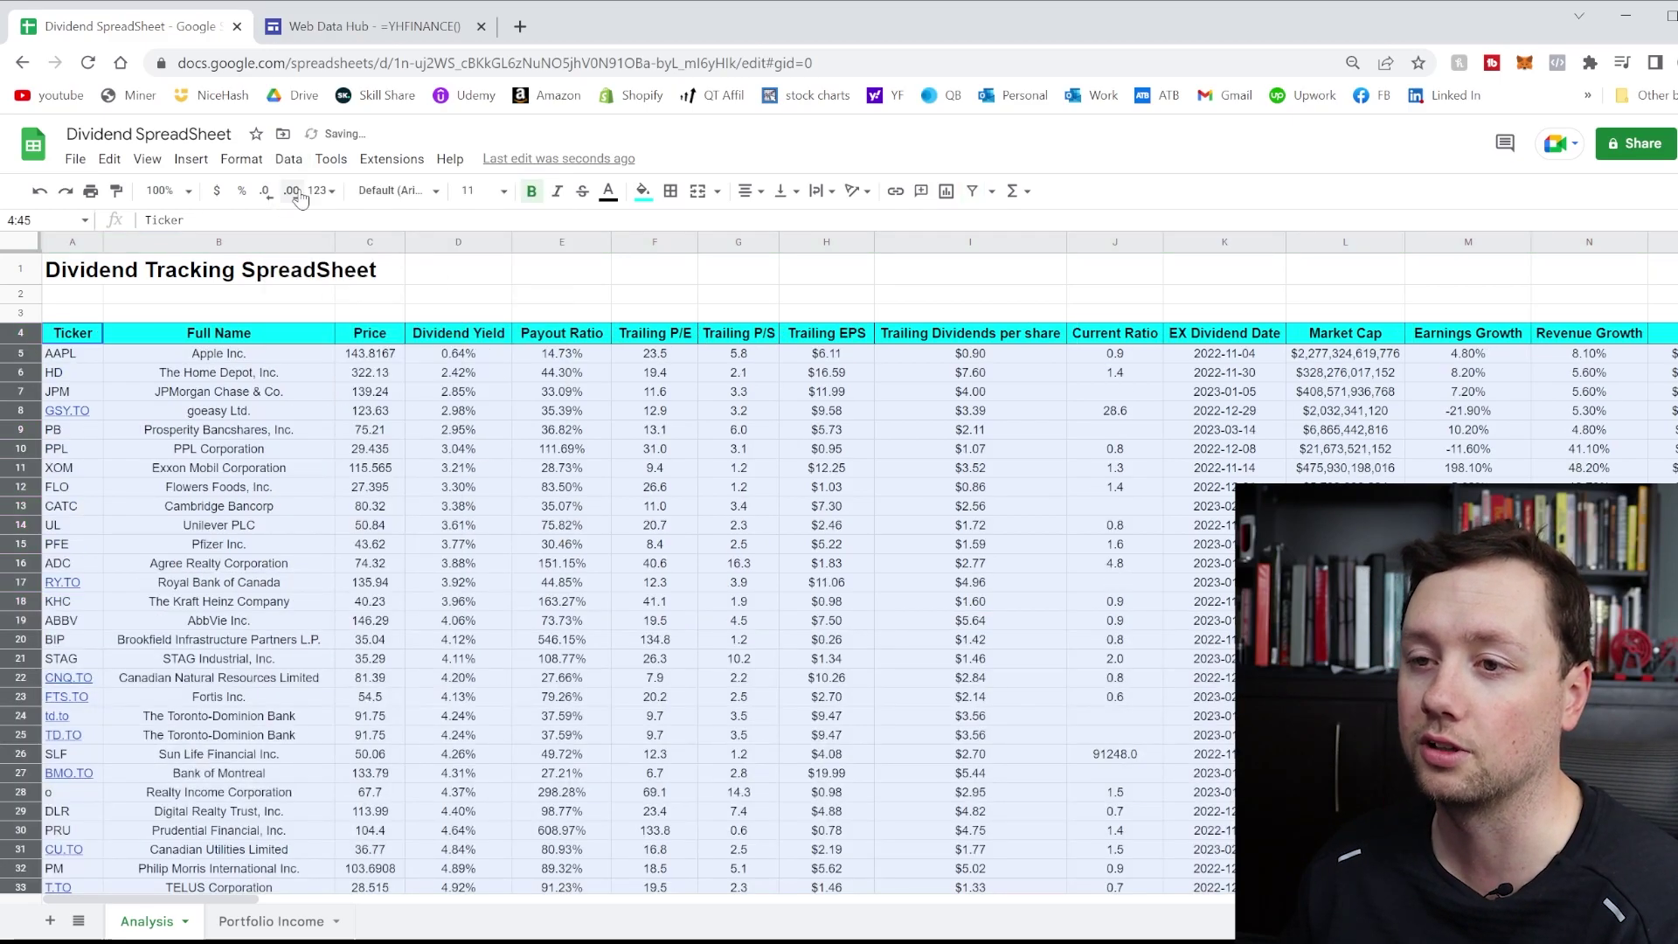
# Change cell A74's ticker from CubeSmart to tsla, then inspect Tesla's blank yield and payout cells
pyautogui.click(458, 273)
pyautogui.scroll(-15, 597, 338)
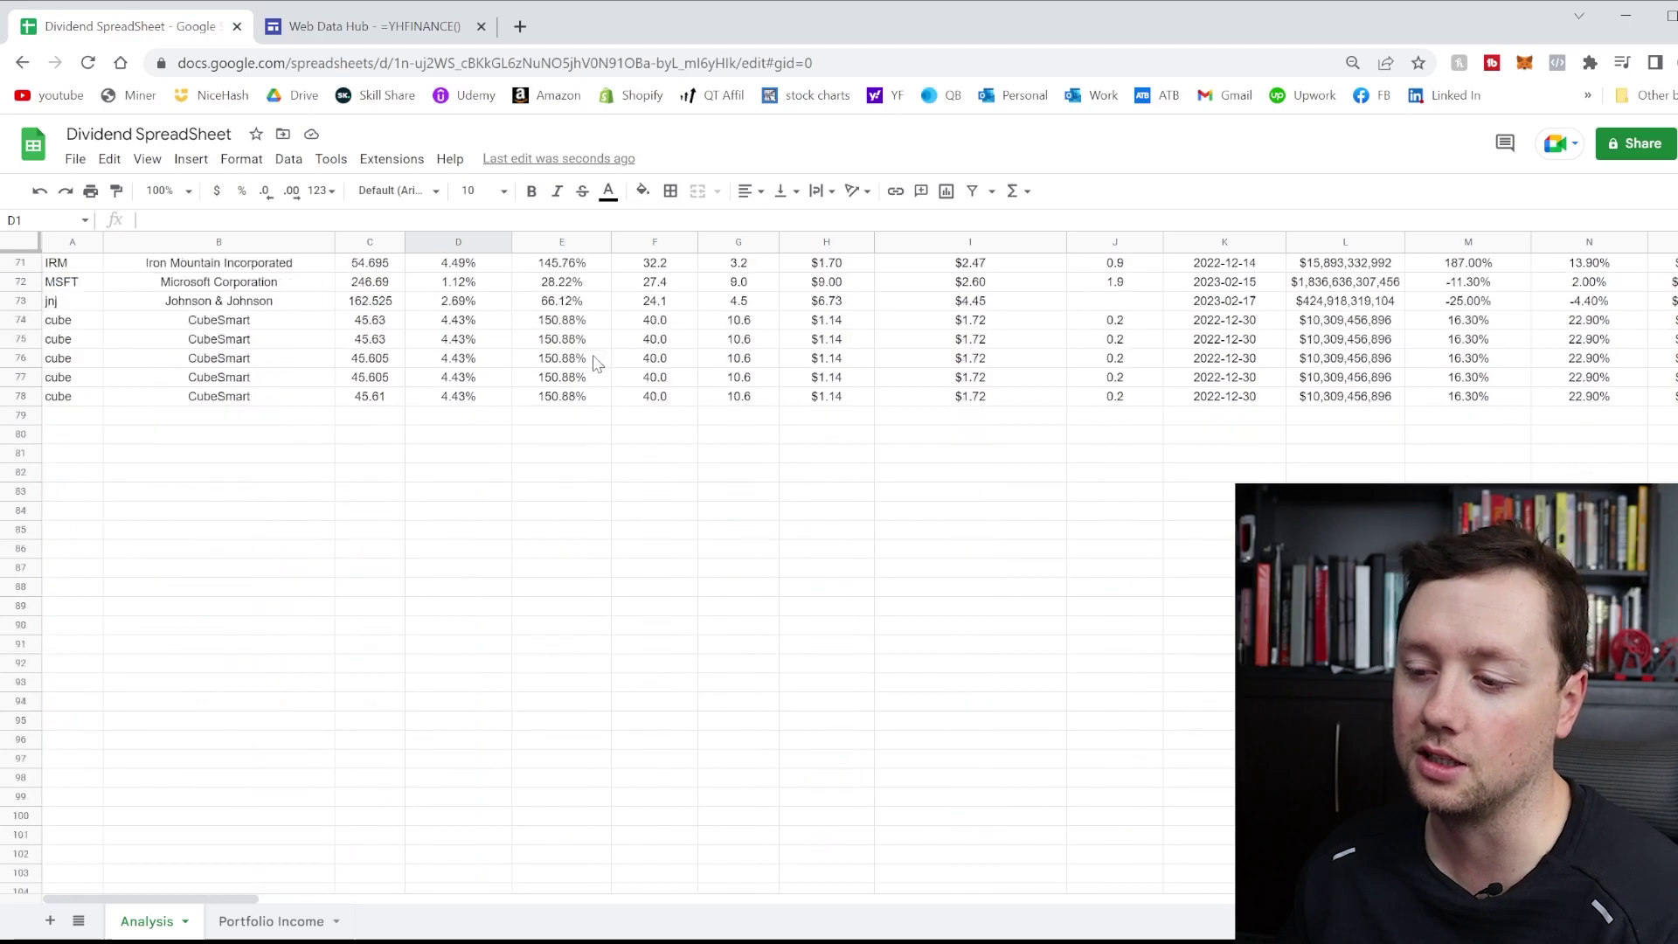
pyautogui.scroll(15, 591, 364)
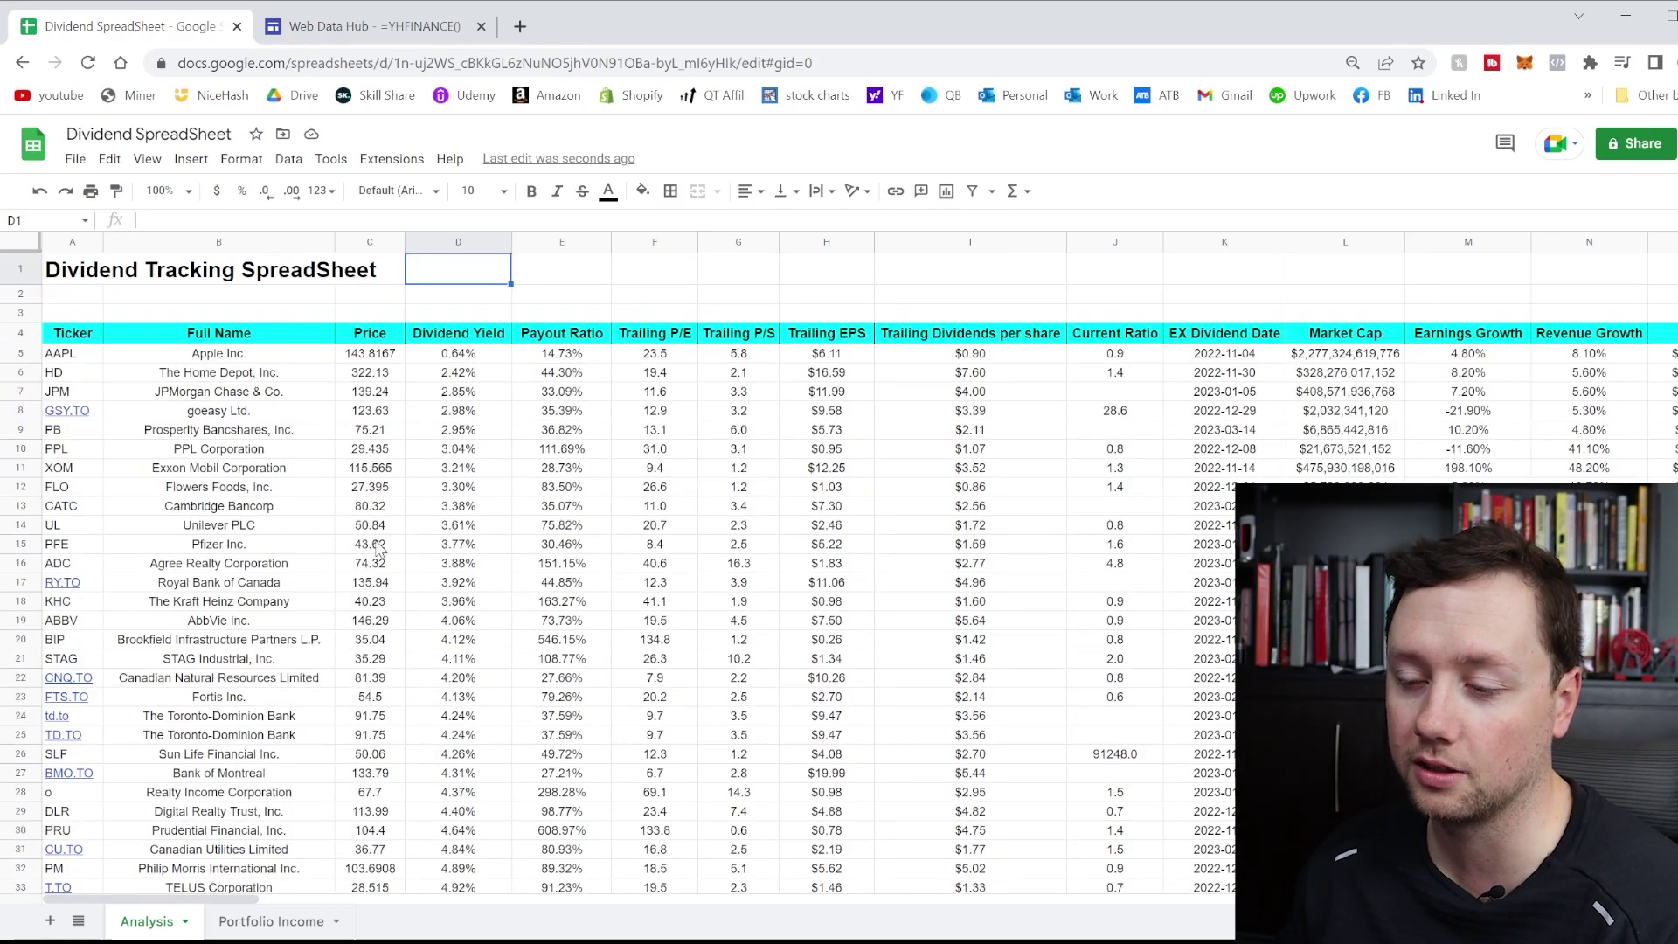
pyautogui.scroll(-20, 381, 550)
pyautogui.scroll(2, 319, 590)
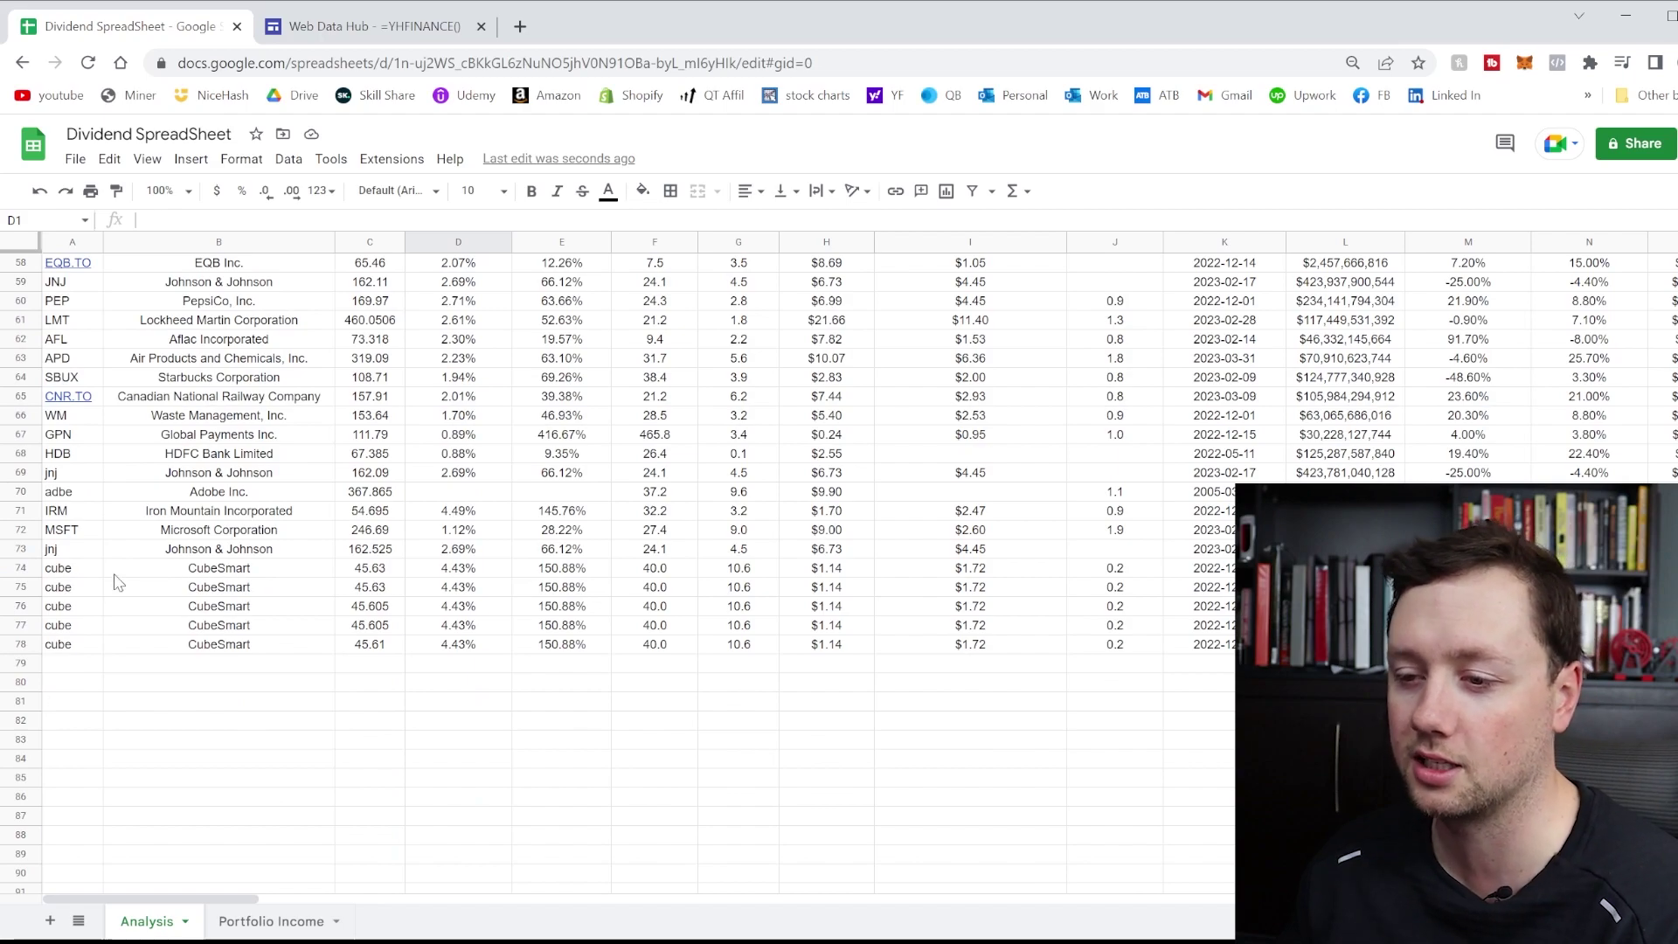
pyautogui.click(69, 573)
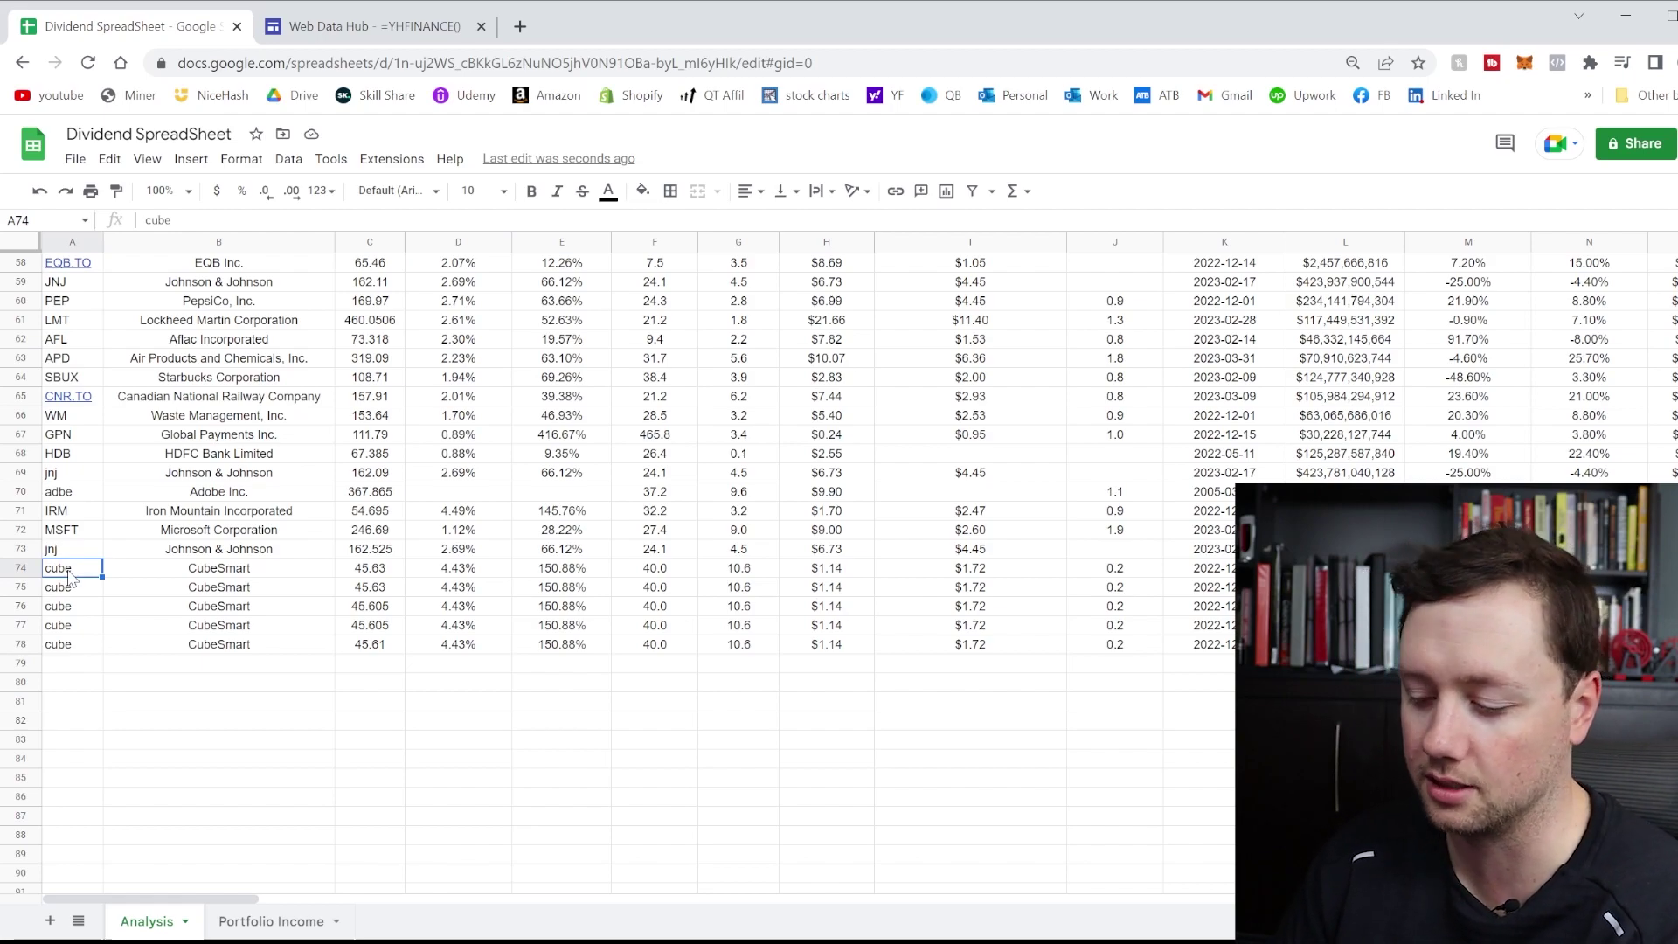
pyautogui.write('tsla')
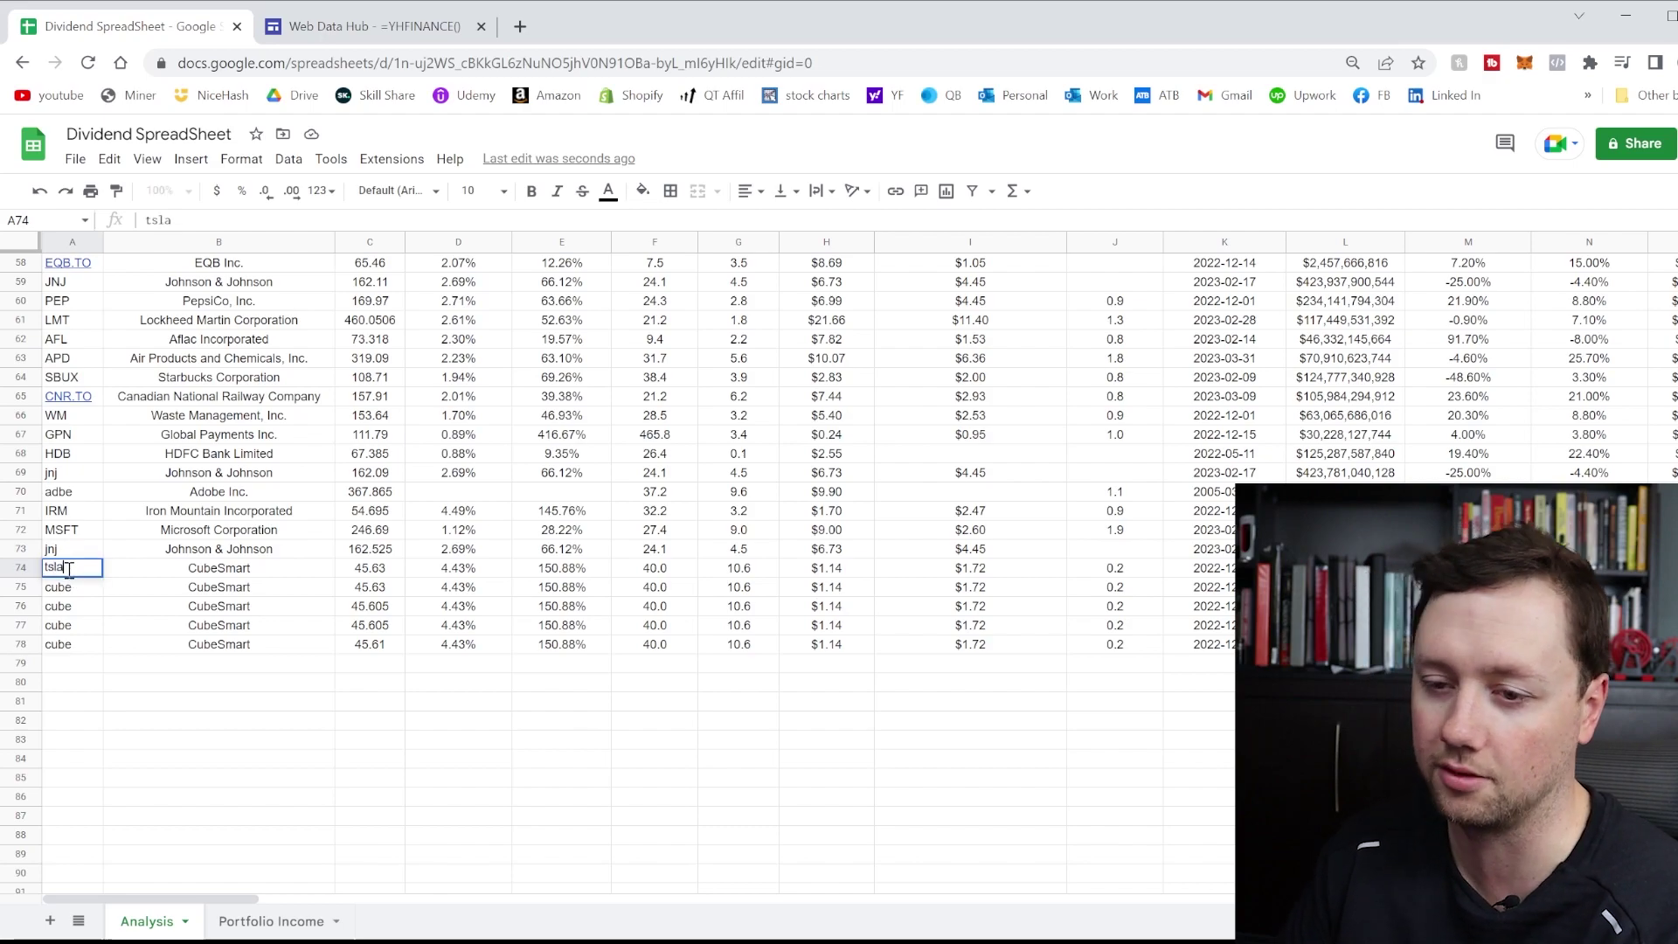
pyautogui.press('Tab')
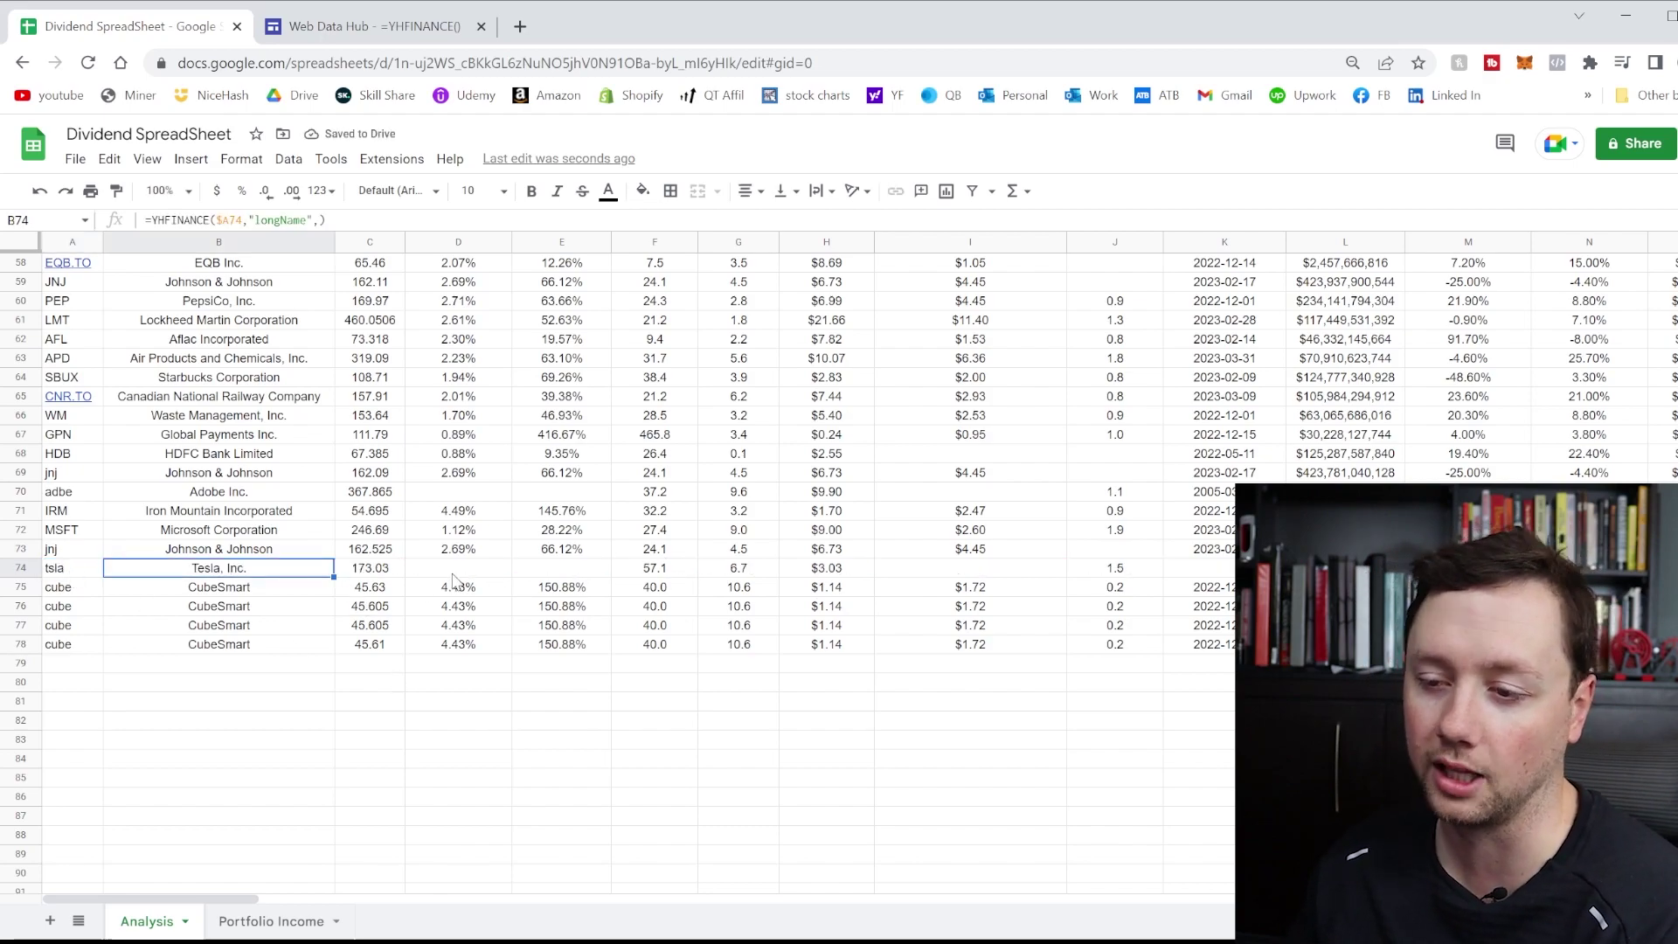
pyautogui.moveTo(472, 580); pyautogui.dragTo(545, 577)
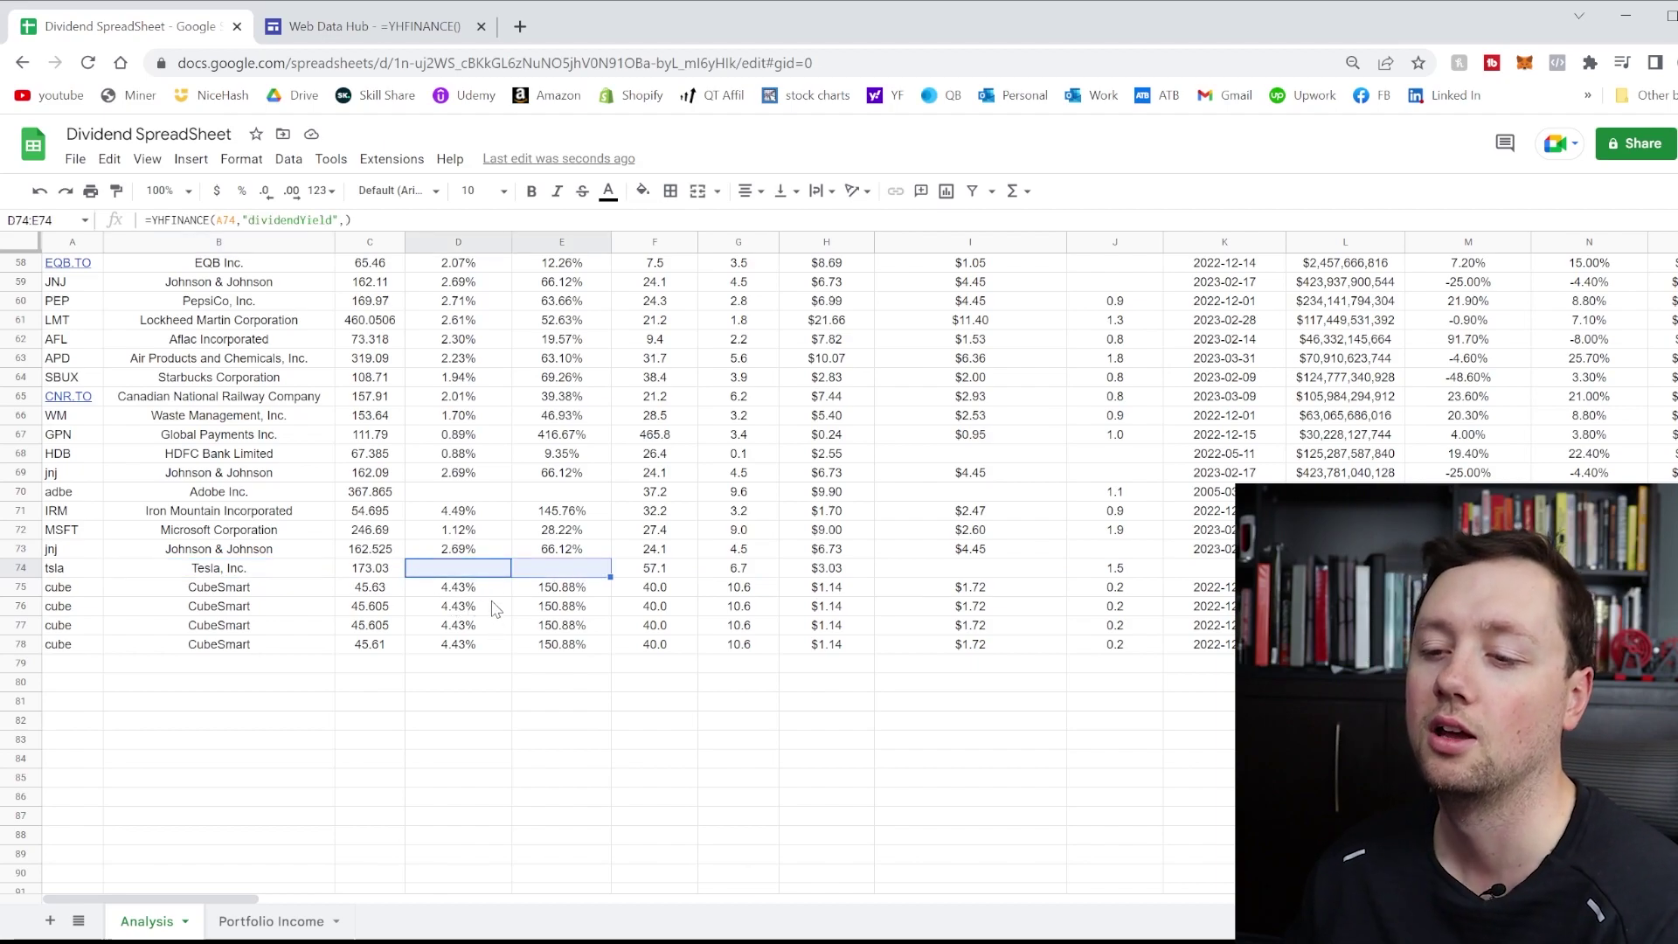
pyautogui.scroll(12, 542, 609)
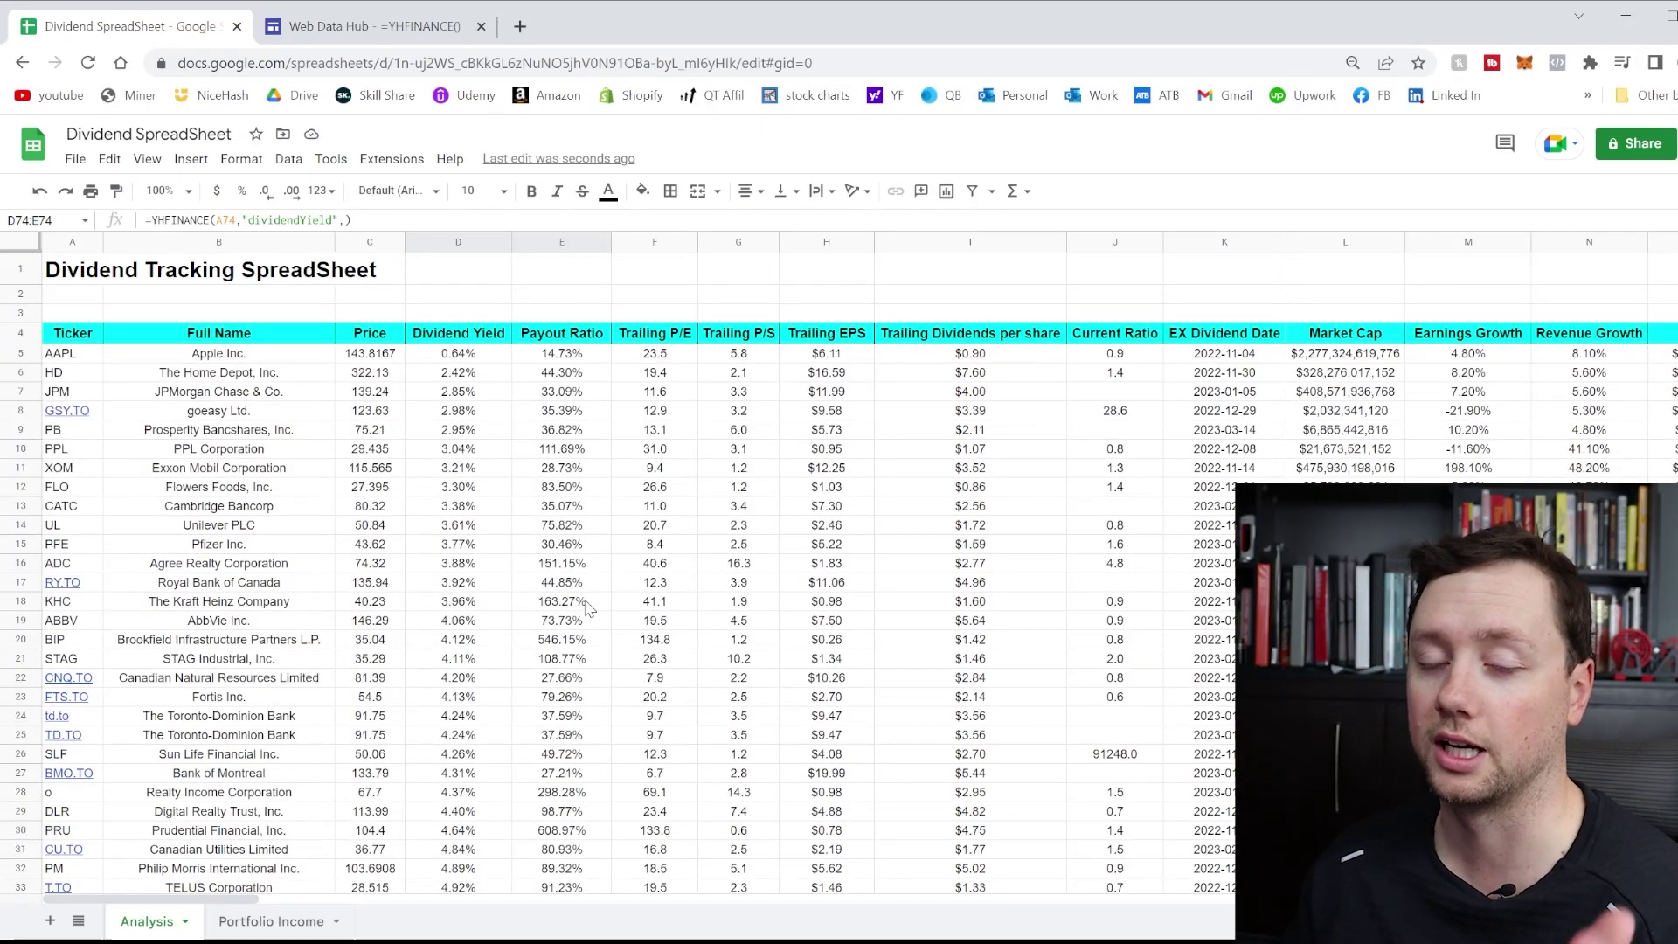
# Return to the Portfolio Income sheet and highlight the $490.80 annual income and 3.20% yield totals
pyautogui.click(280, 921)
pyautogui.moveTo(422, 301); pyautogui.dragTo(429, 323)
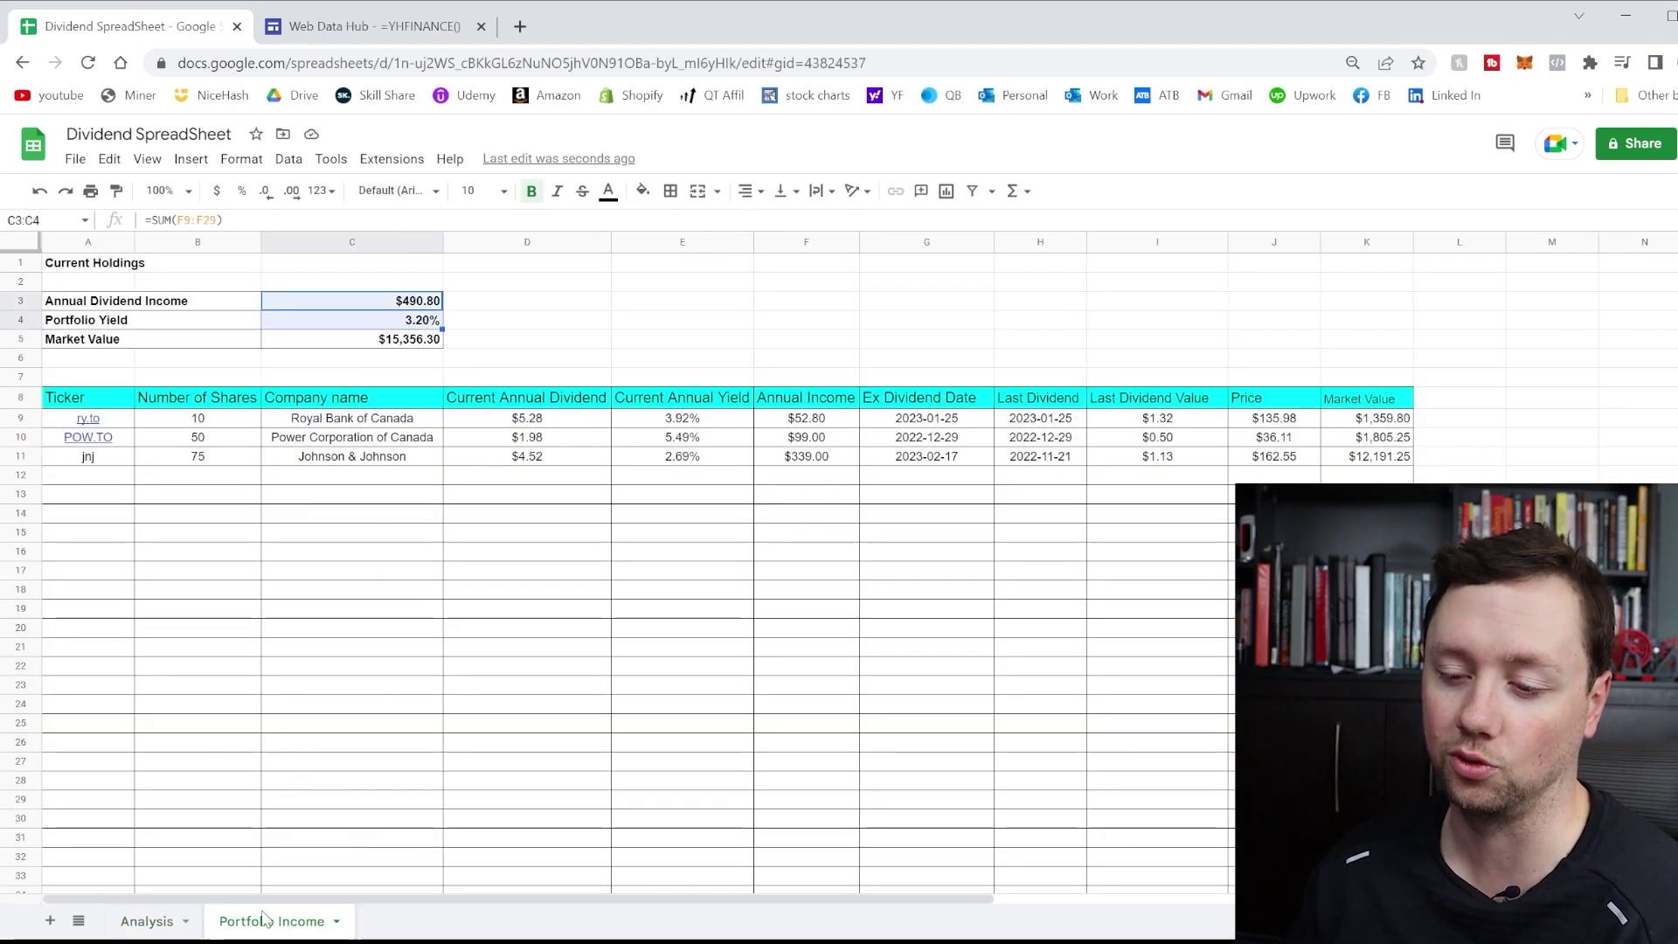